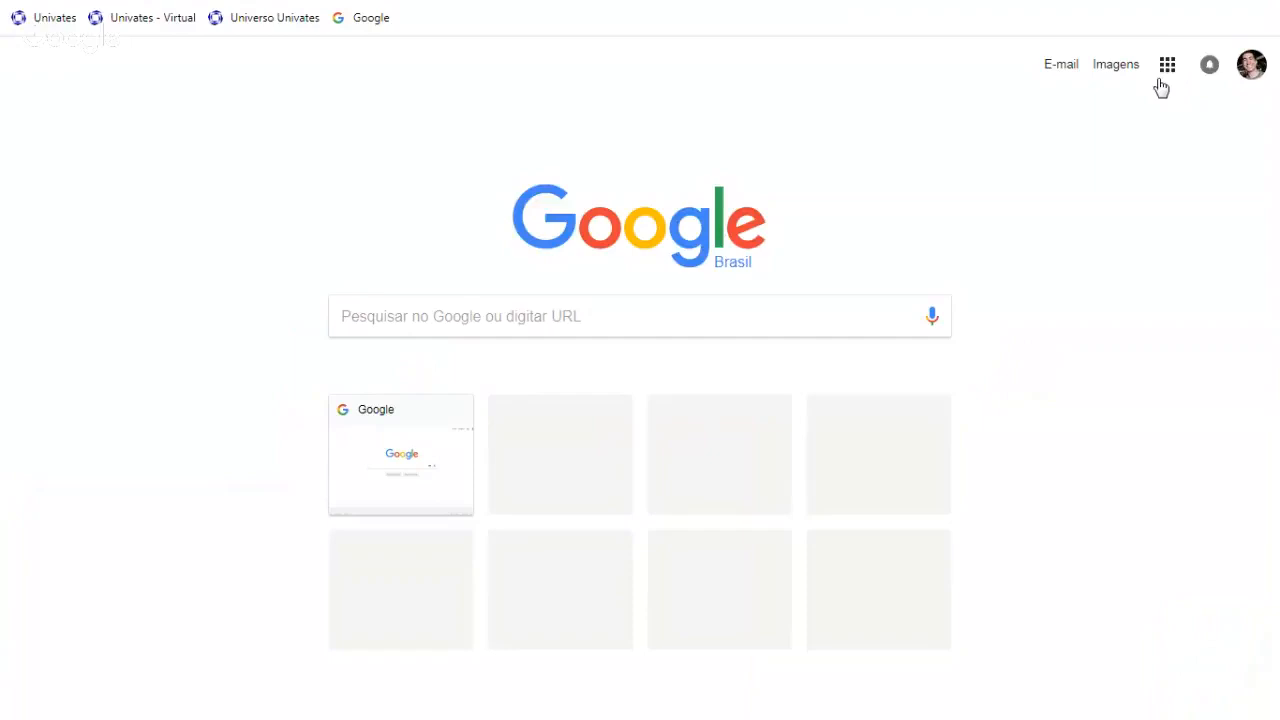
# Step: Open Google Drive and create a blank Google Sheets spreadsheet
pyautogui.click(1166, 68)
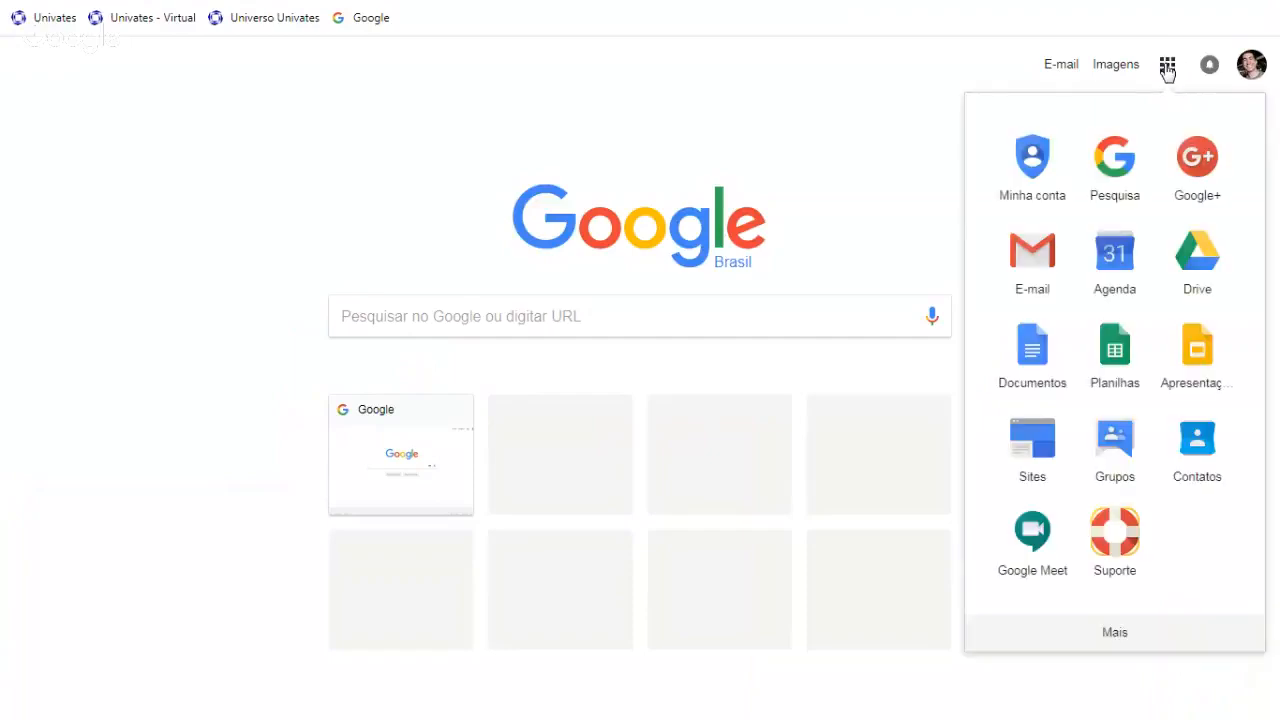
pyautogui.click(1115, 350)
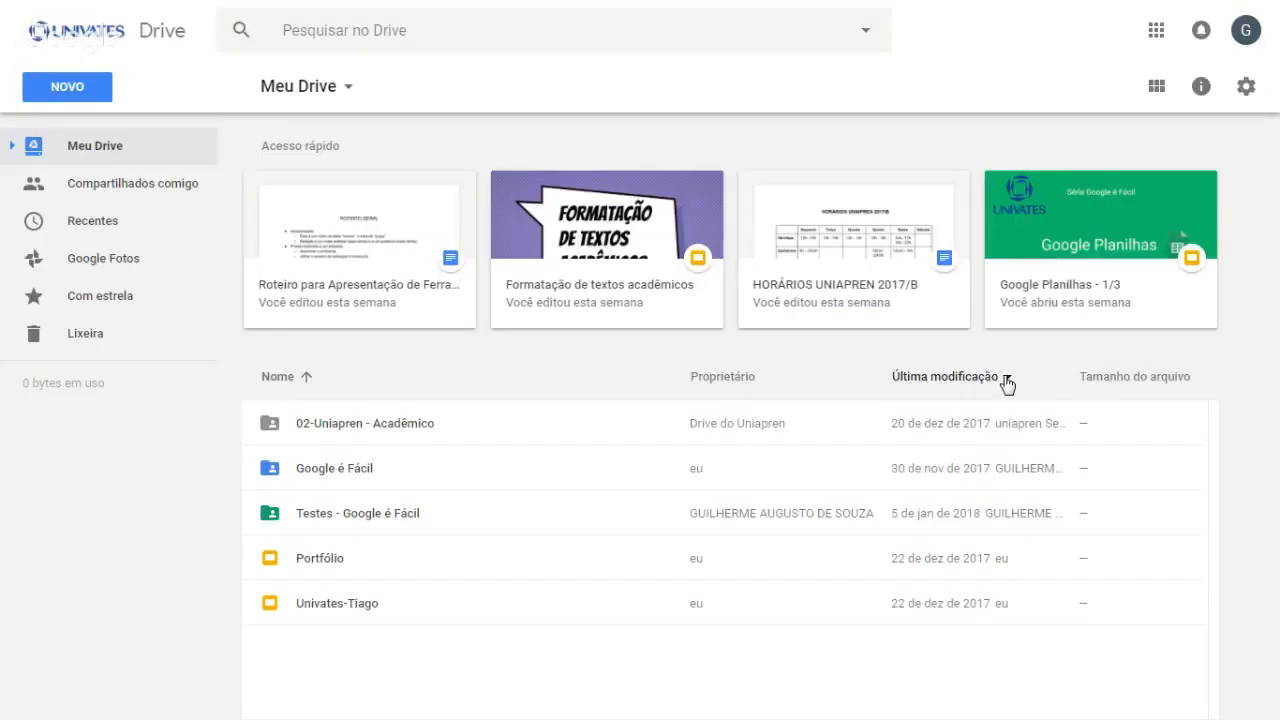
pyautogui.click(66, 97)
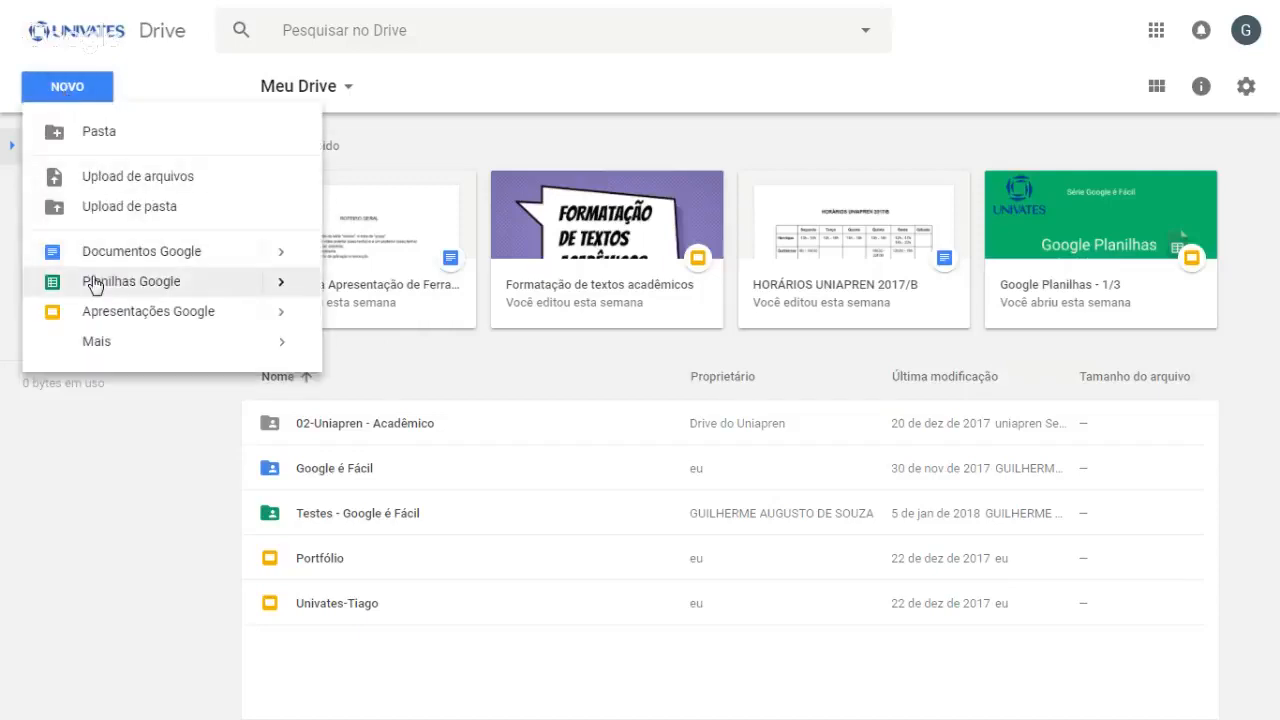
pyautogui.moveTo(278, 284)
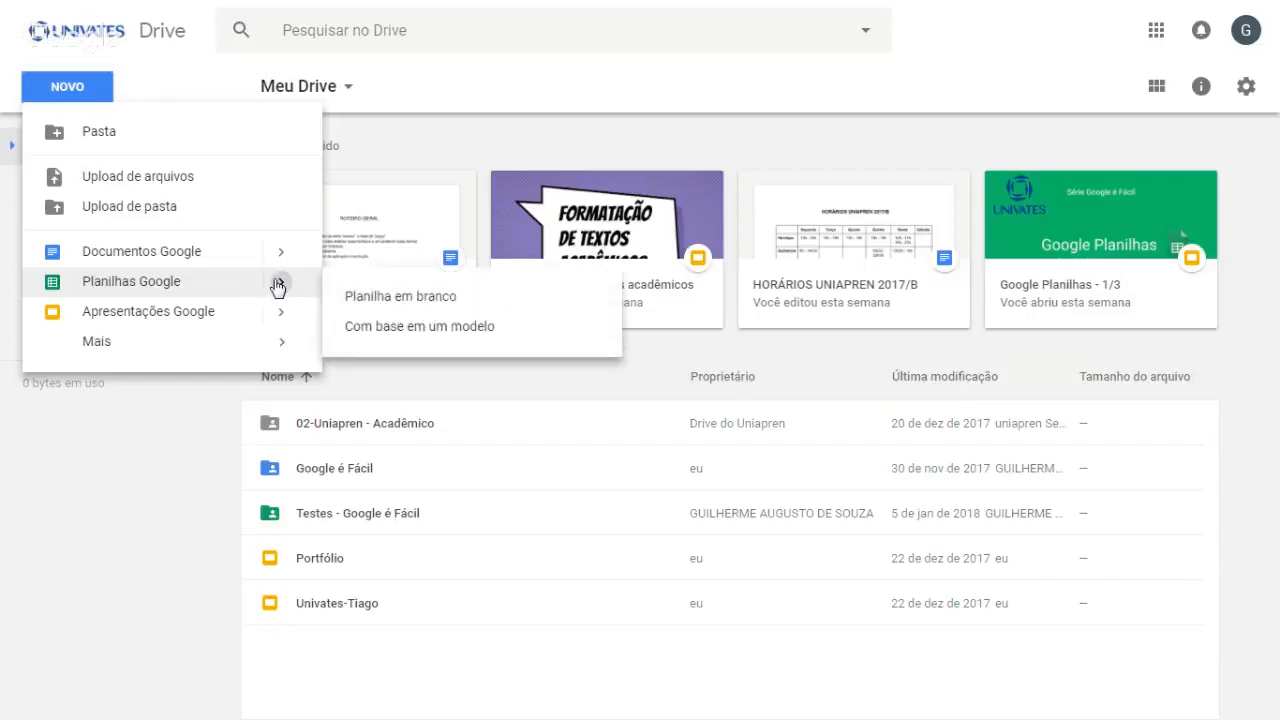
pyautogui.click(437, 306)
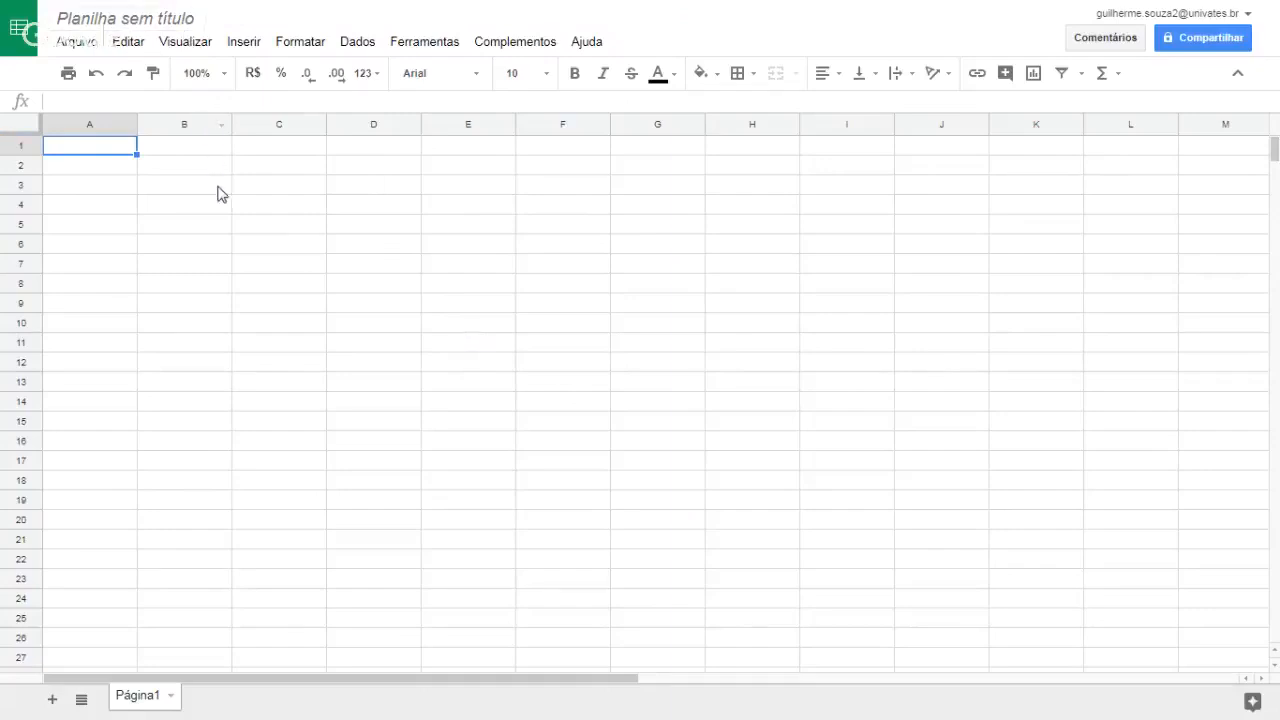
# Step: Name the untitled spreadsheet "Lista de Compras"
pyautogui.click(100, 20)
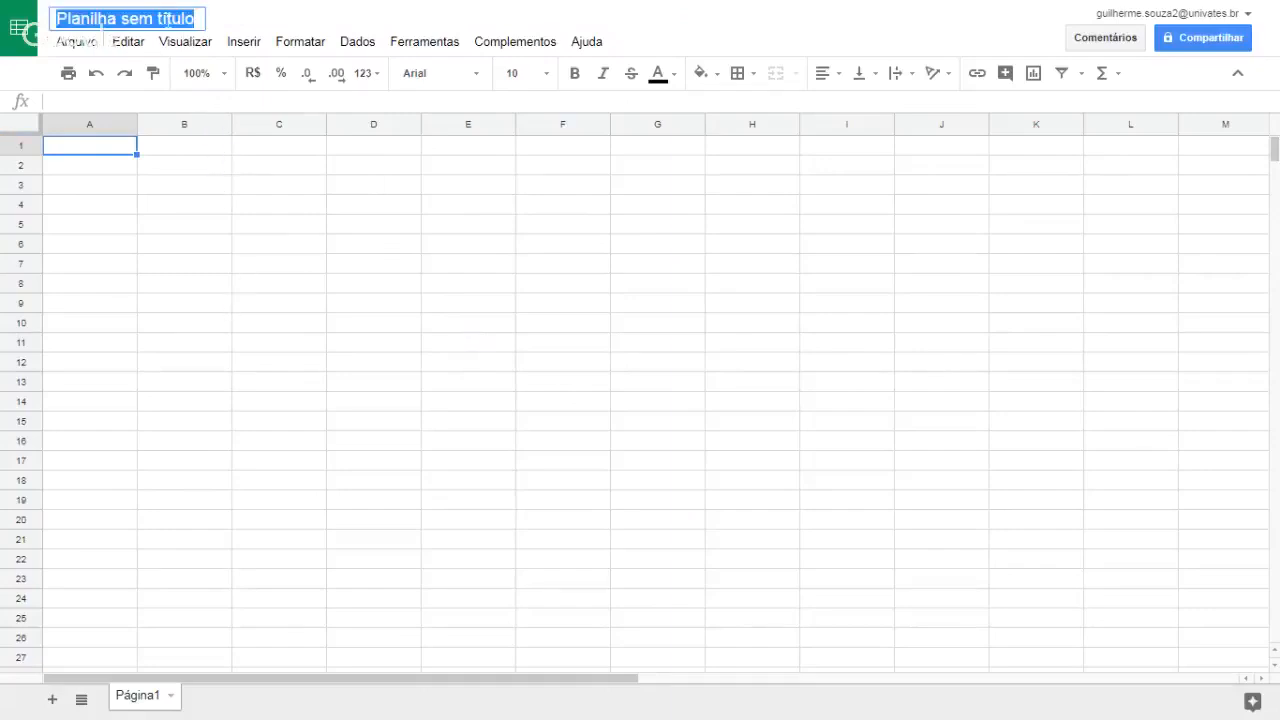
pyautogui.write('Lista')
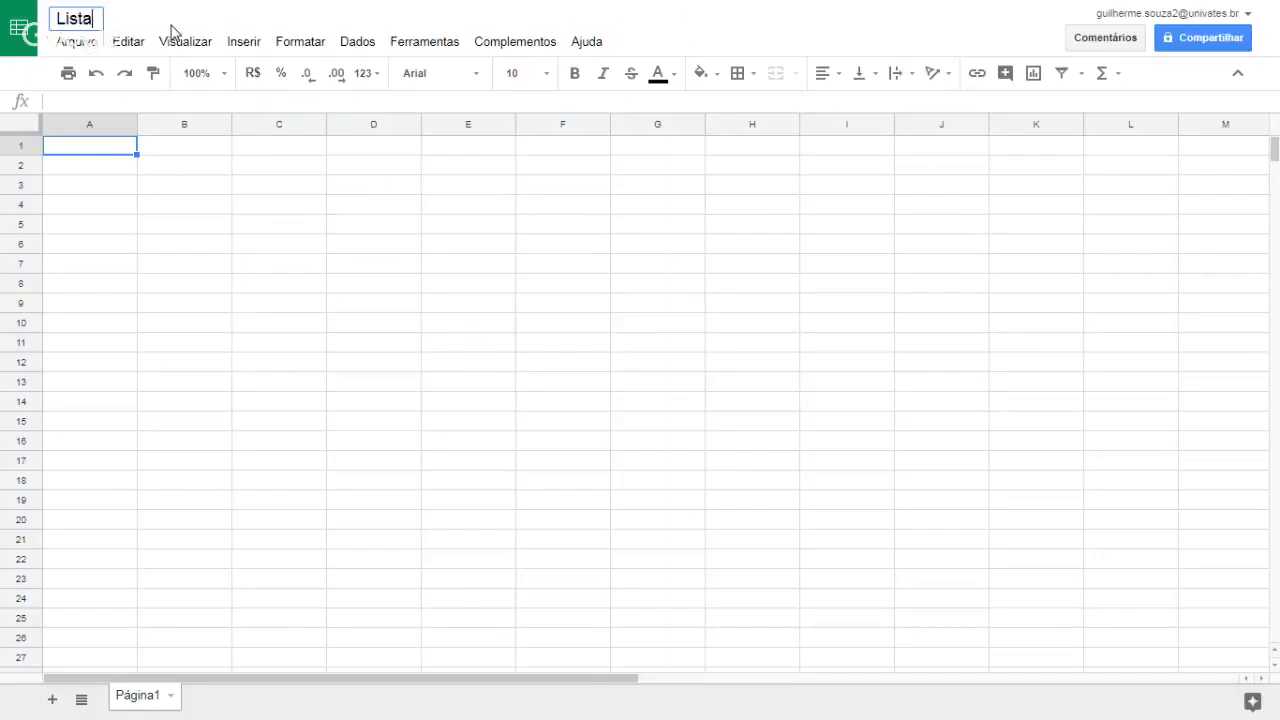
pyautogui.write(' de Compa')
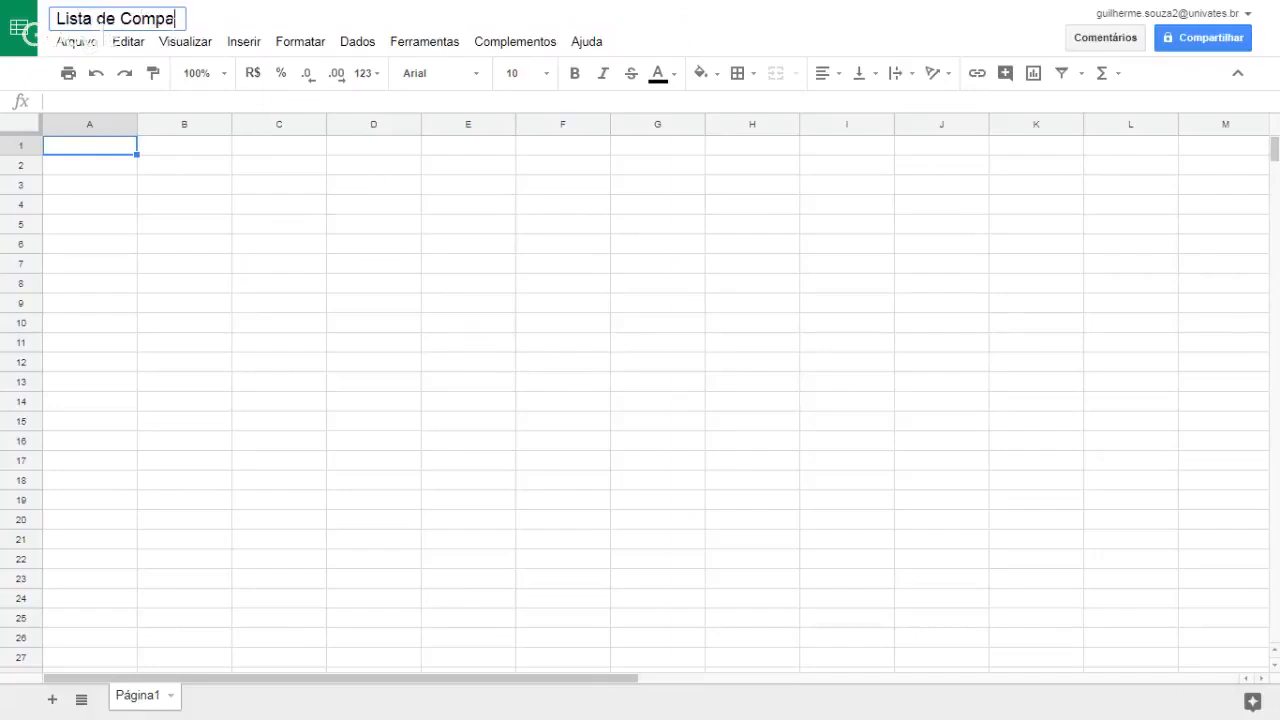
pyautogui.press('Return')
pyautogui.write('r')
pyautogui.write('ras')
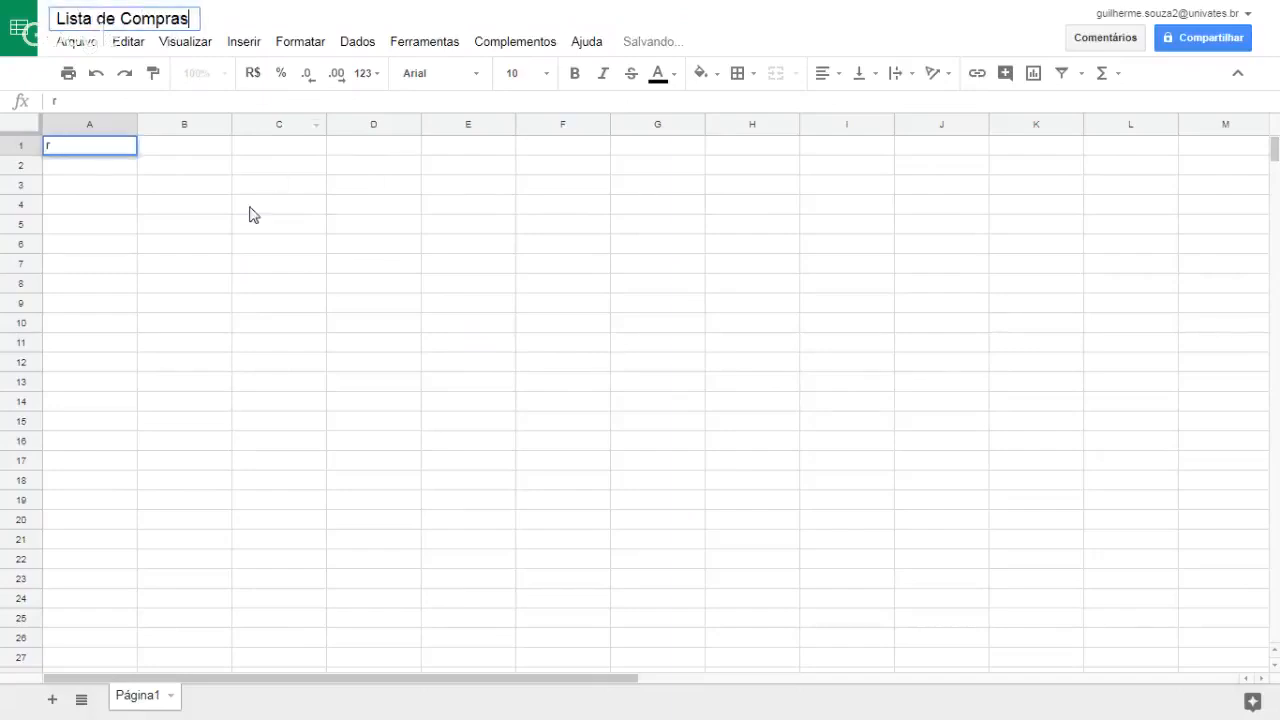
pyautogui.click(249, 208)
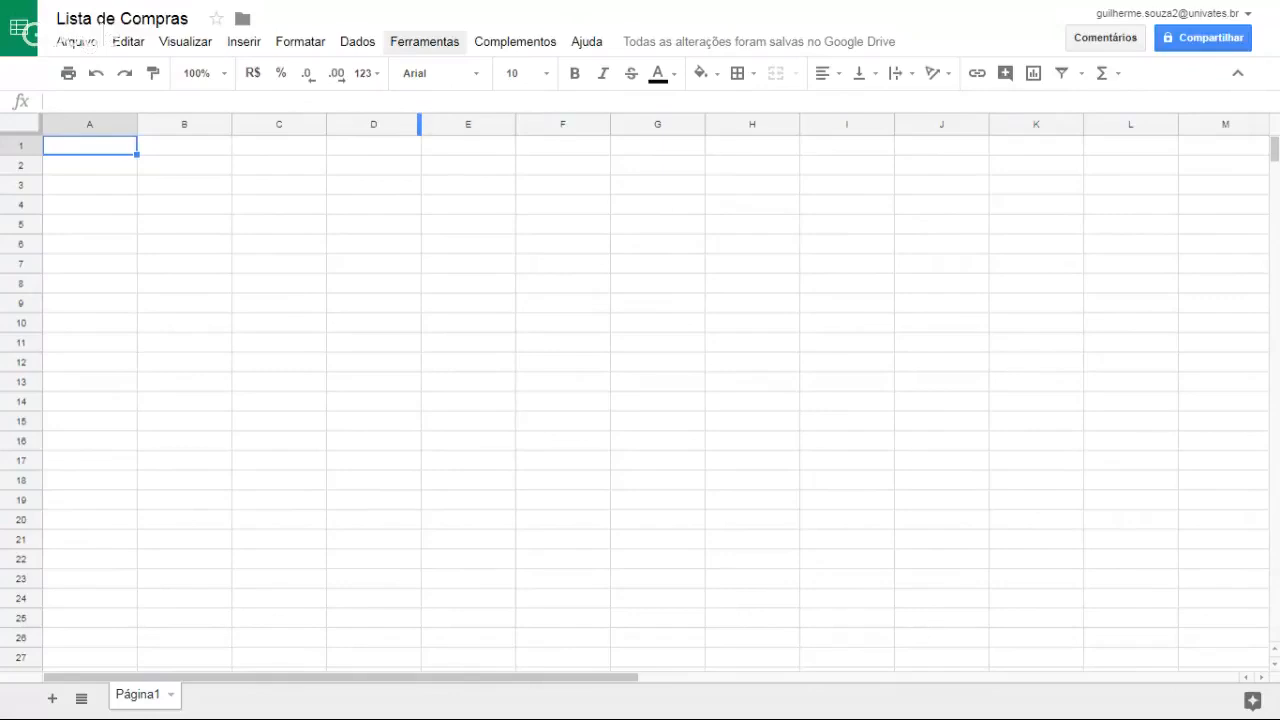
# Step: Examine the file and editing commands, a cell's context commands and the find-and-replace options
pyautogui.click(76, 41)
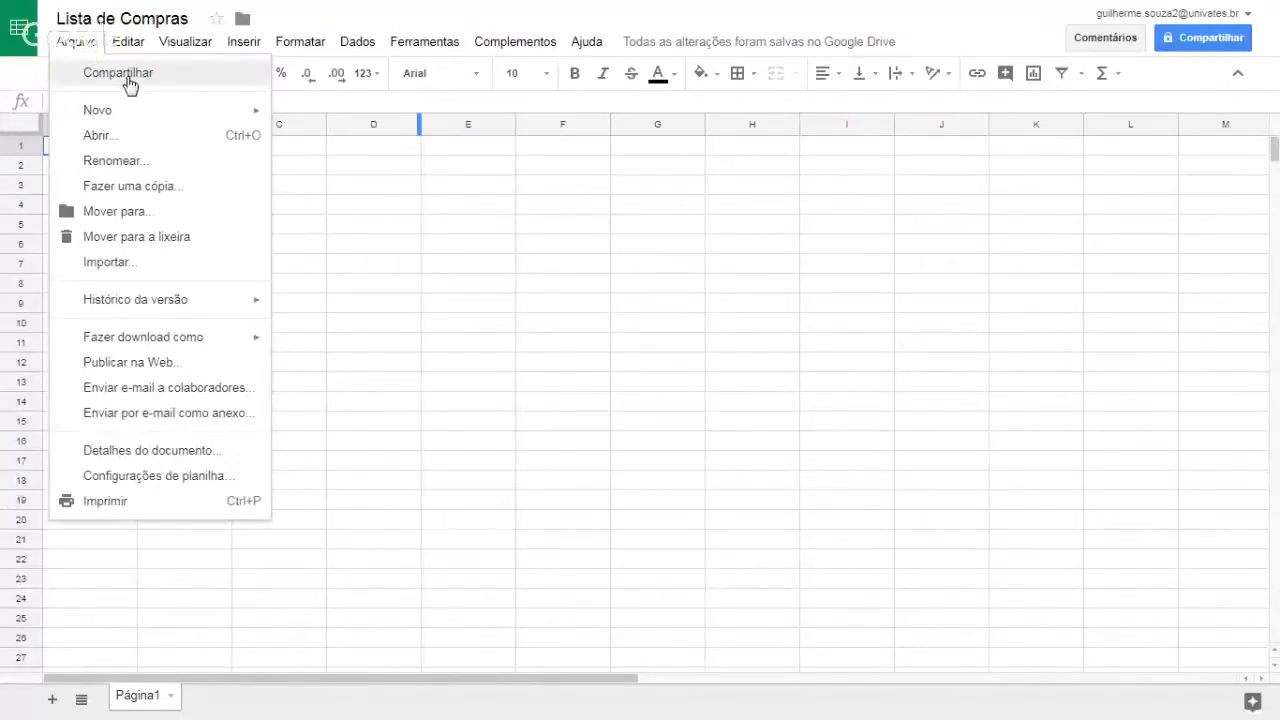
pyautogui.click(76, 41)
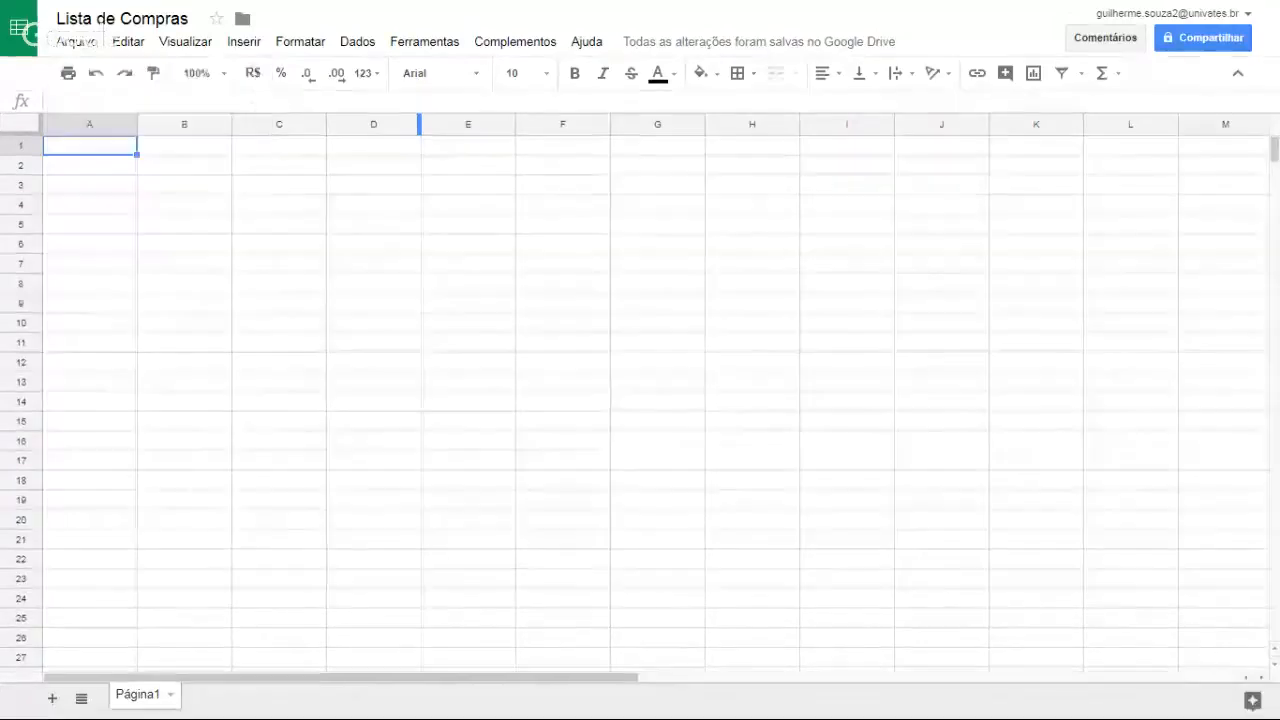
pyautogui.click(76, 42)
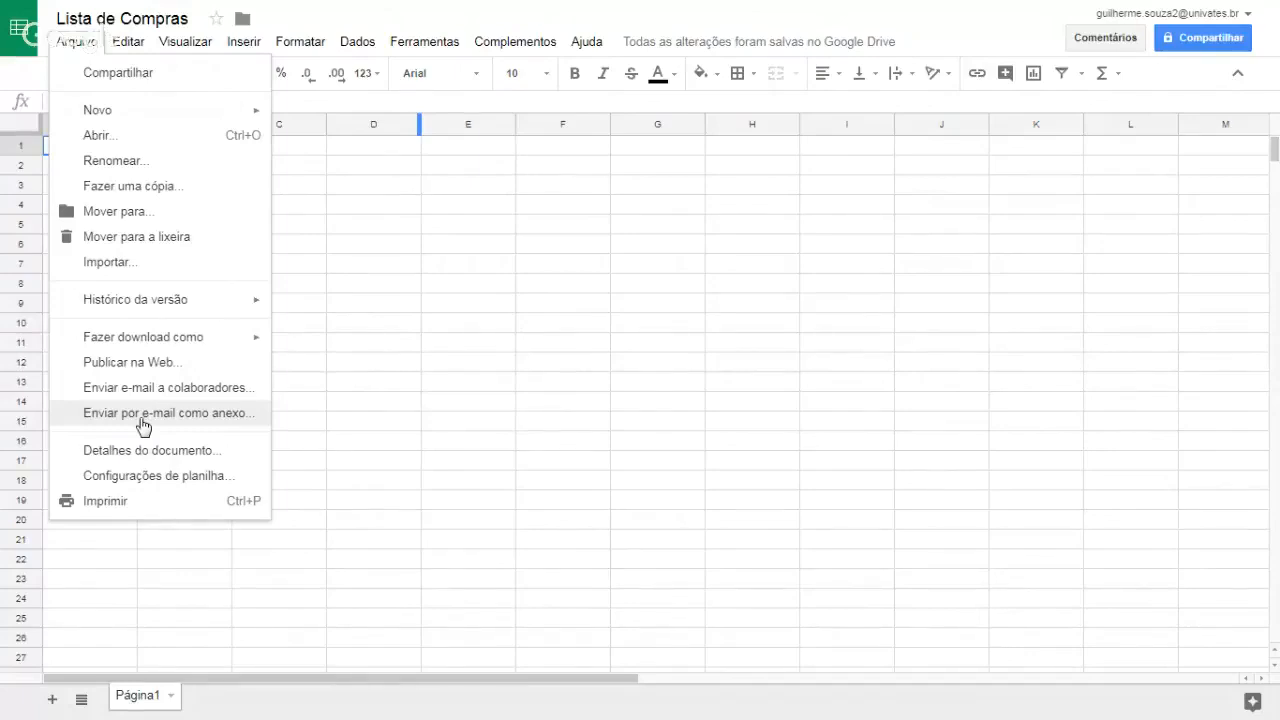
pyautogui.moveTo(130, 45)
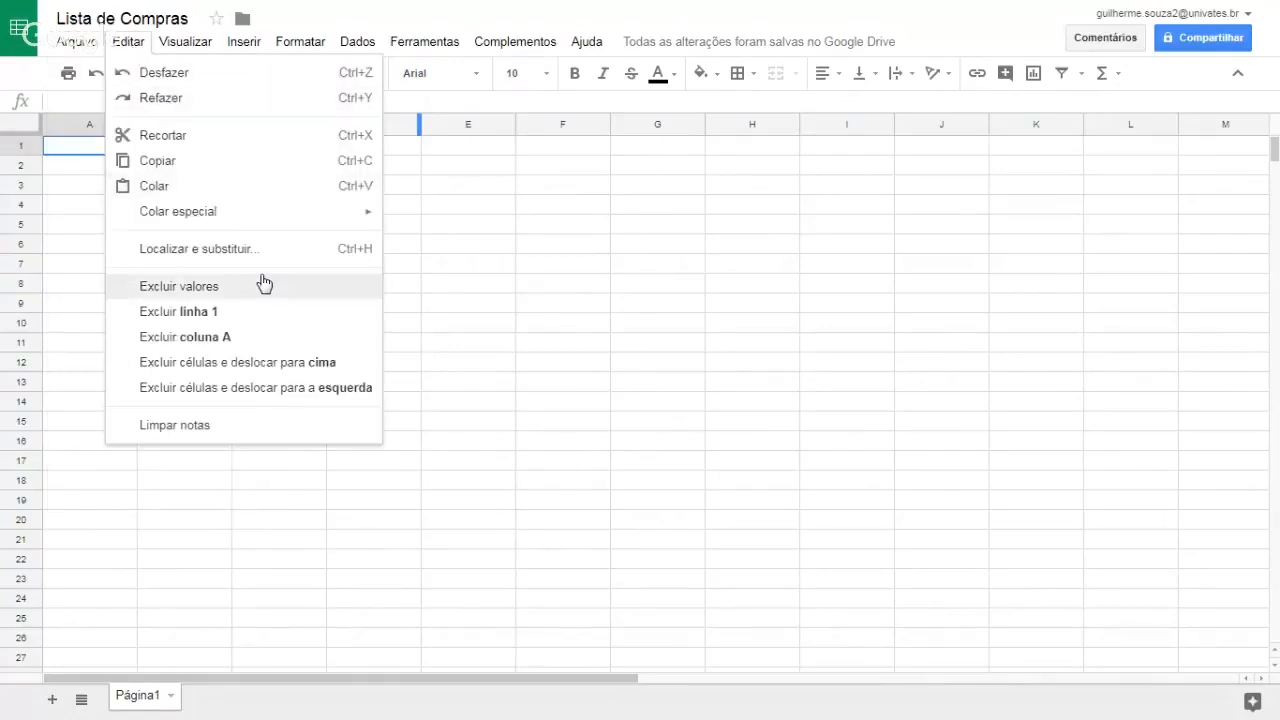
pyautogui.rightClick(557, 271)
pyautogui.rightClick(457, 264)
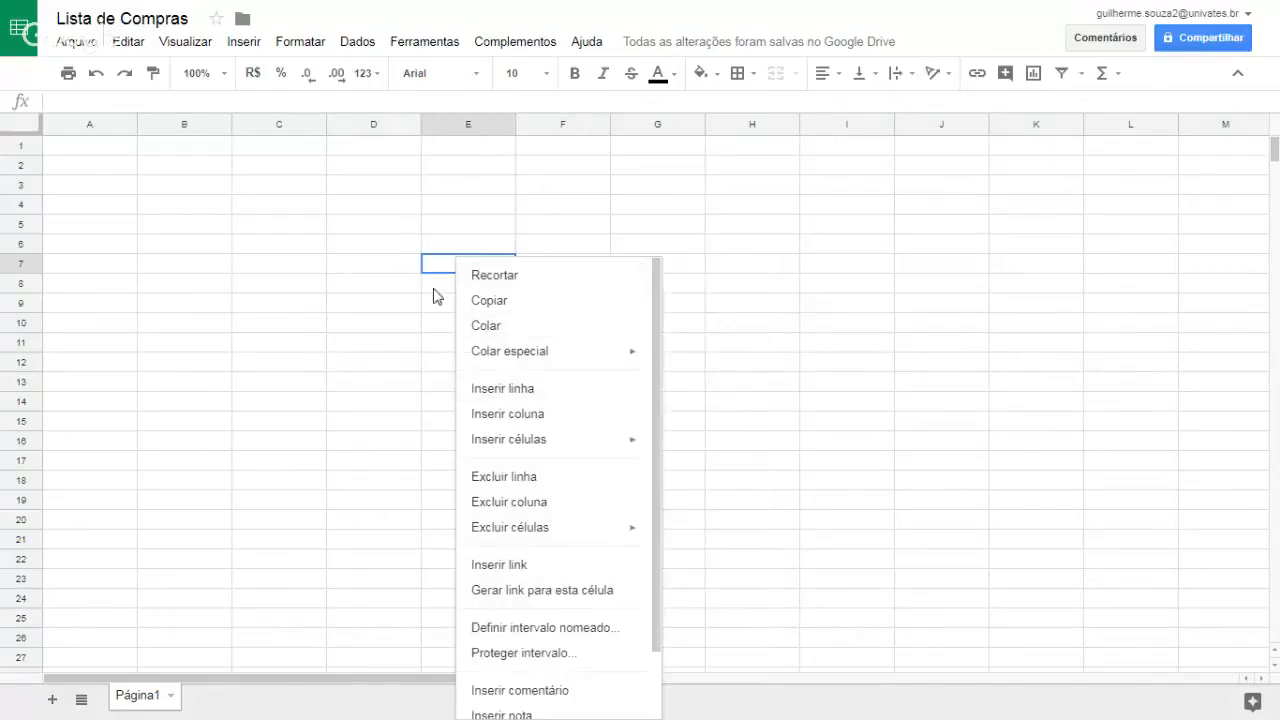
pyautogui.scroll(-1, 570, 452)
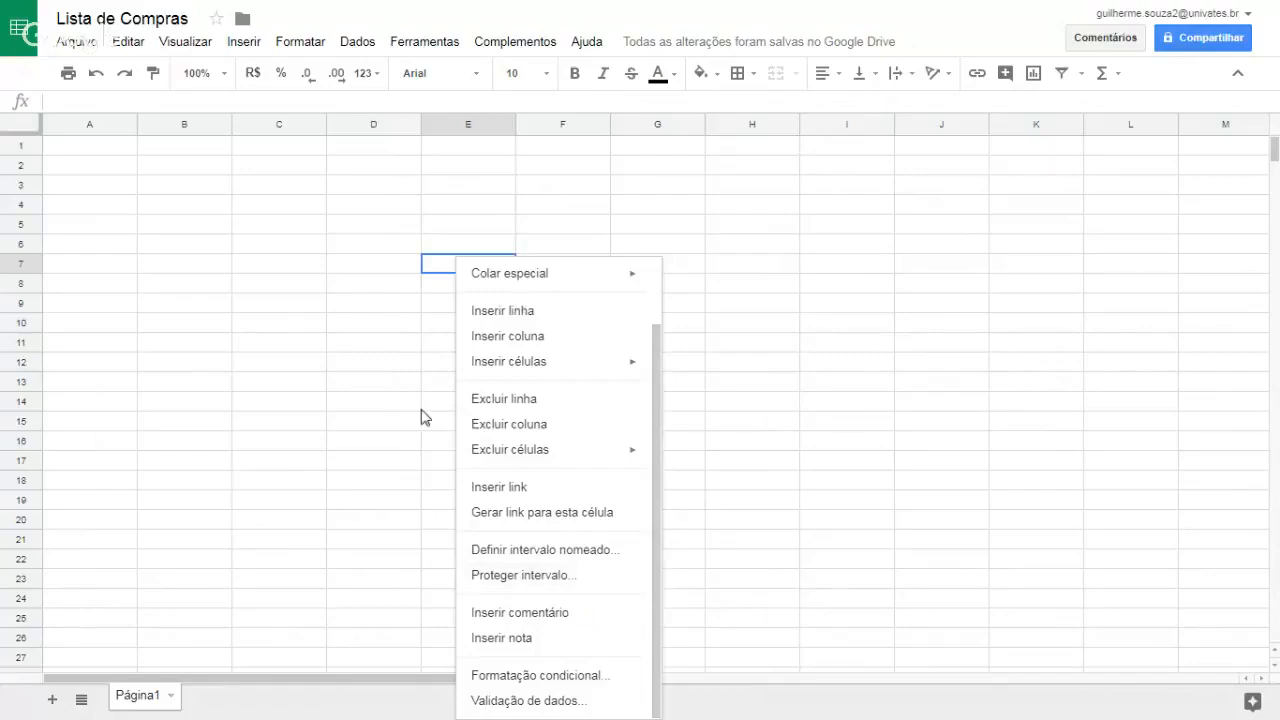
pyautogui.click(131, 46)
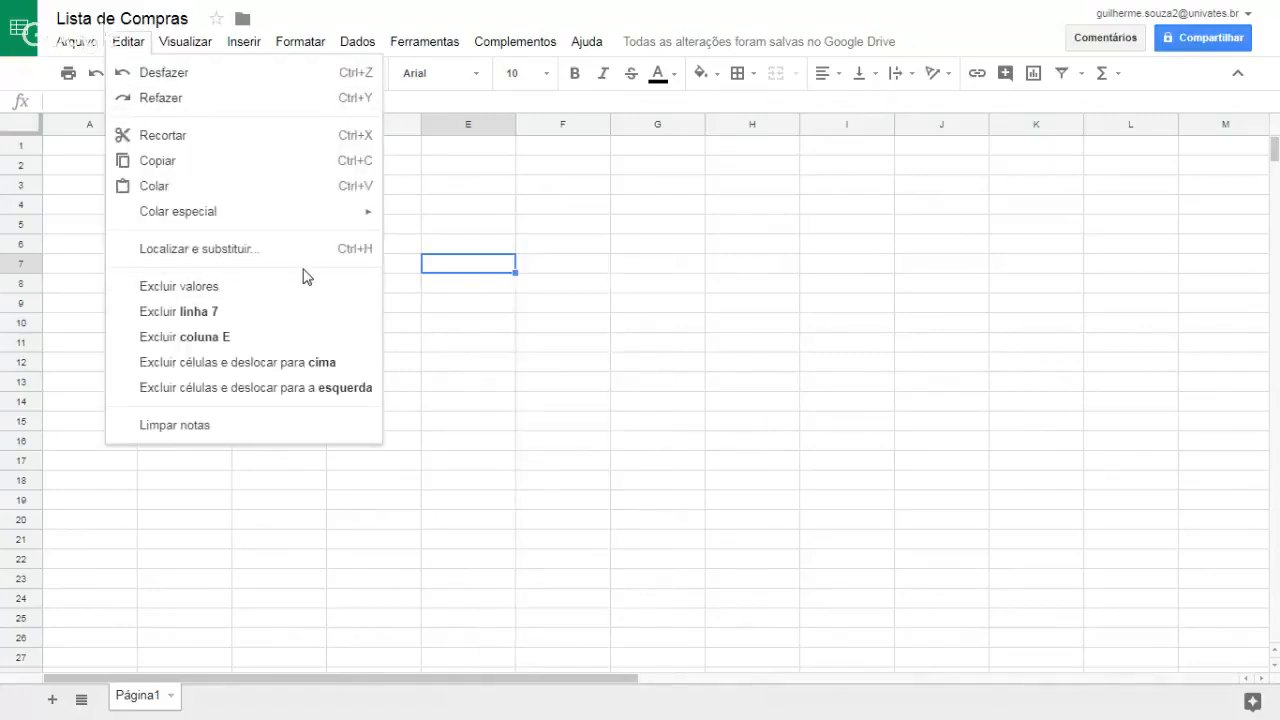
pyautogui.click(197, 250)
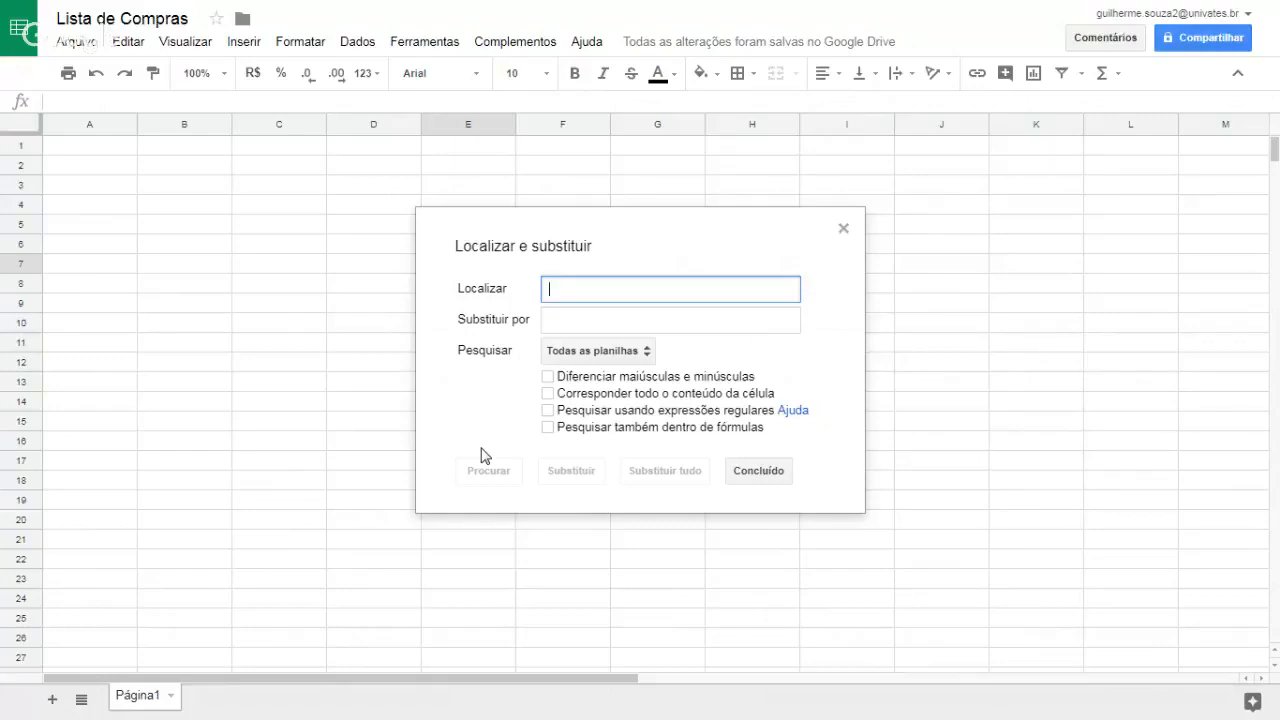
pyautogui.click(843, 229)
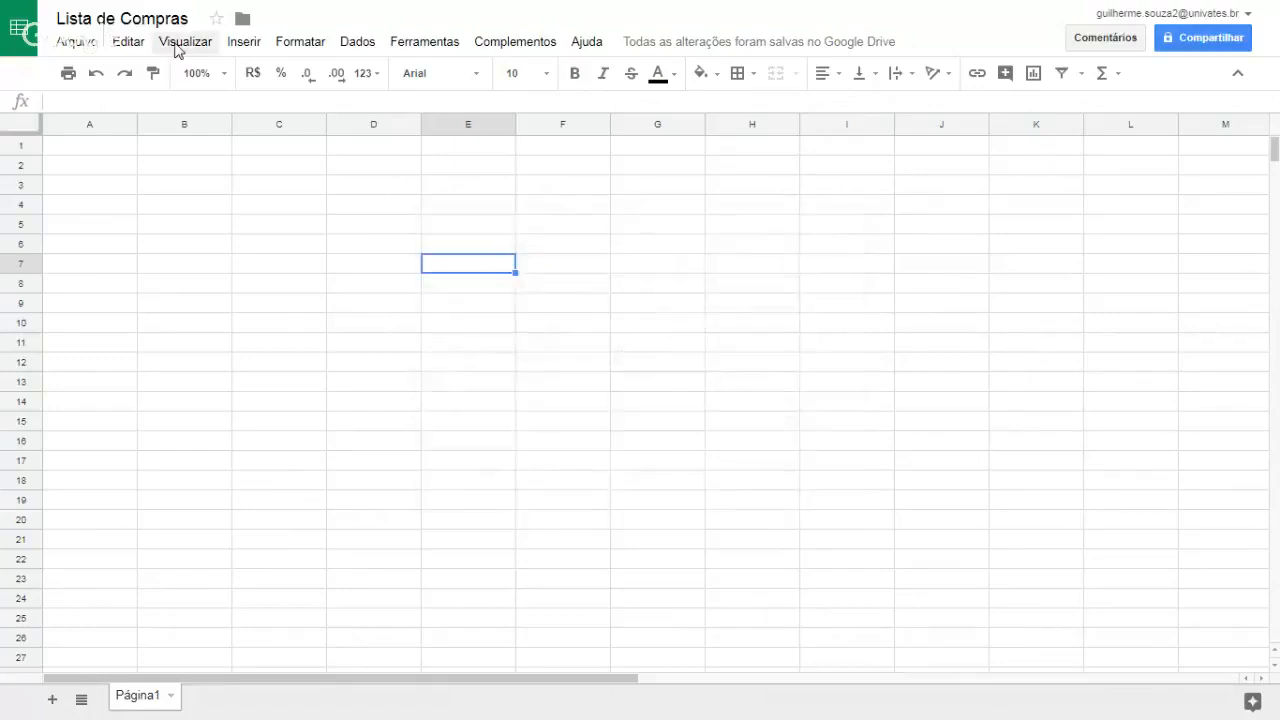
# Step: Examine the view options, including freezing rows and columns, and compare the insert commands with a cell's context commands
pyautogui.click(181, 45)
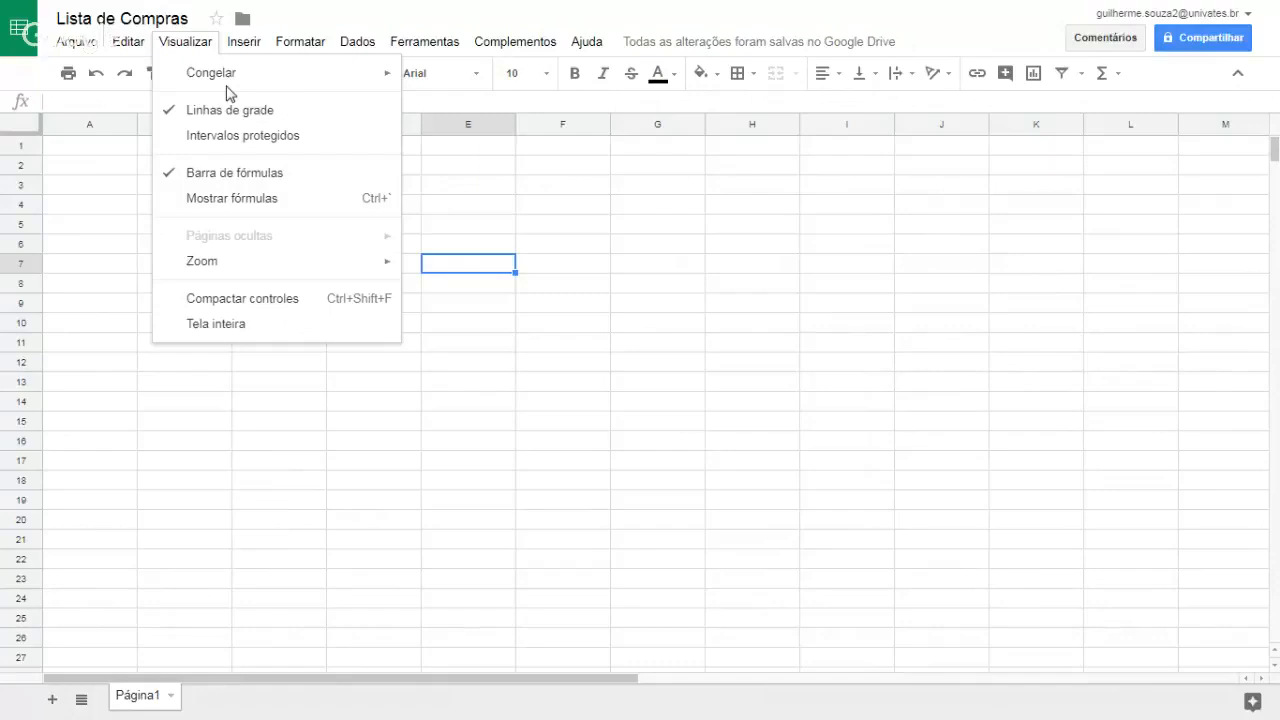
pyautogui.moveTo(251, 87)
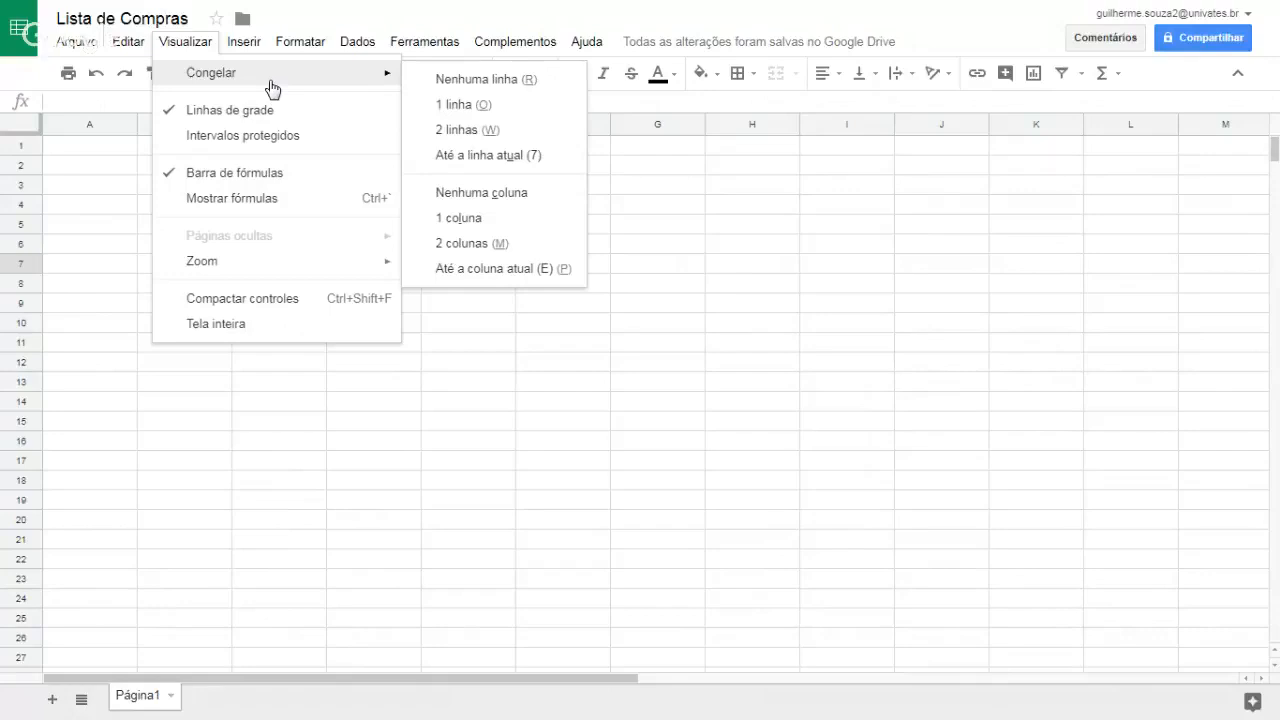
pyautogui.click(1036, 302)
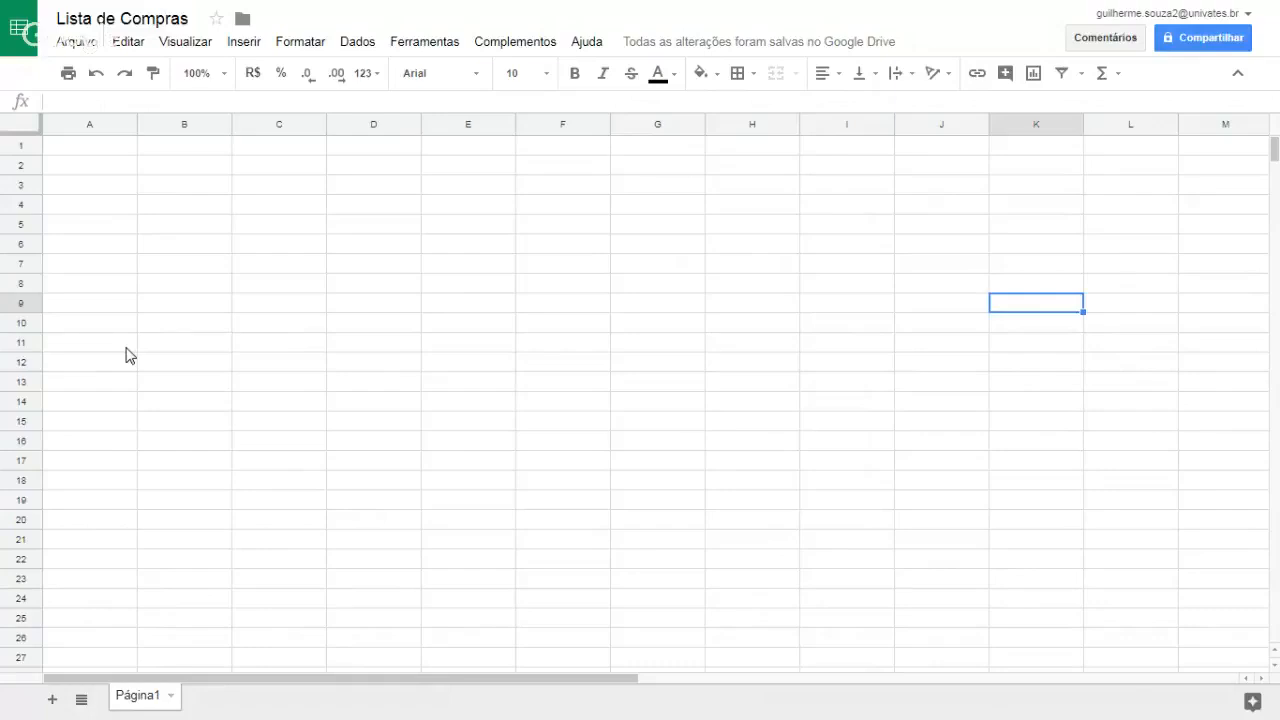
pyautogui.click(180, 42)
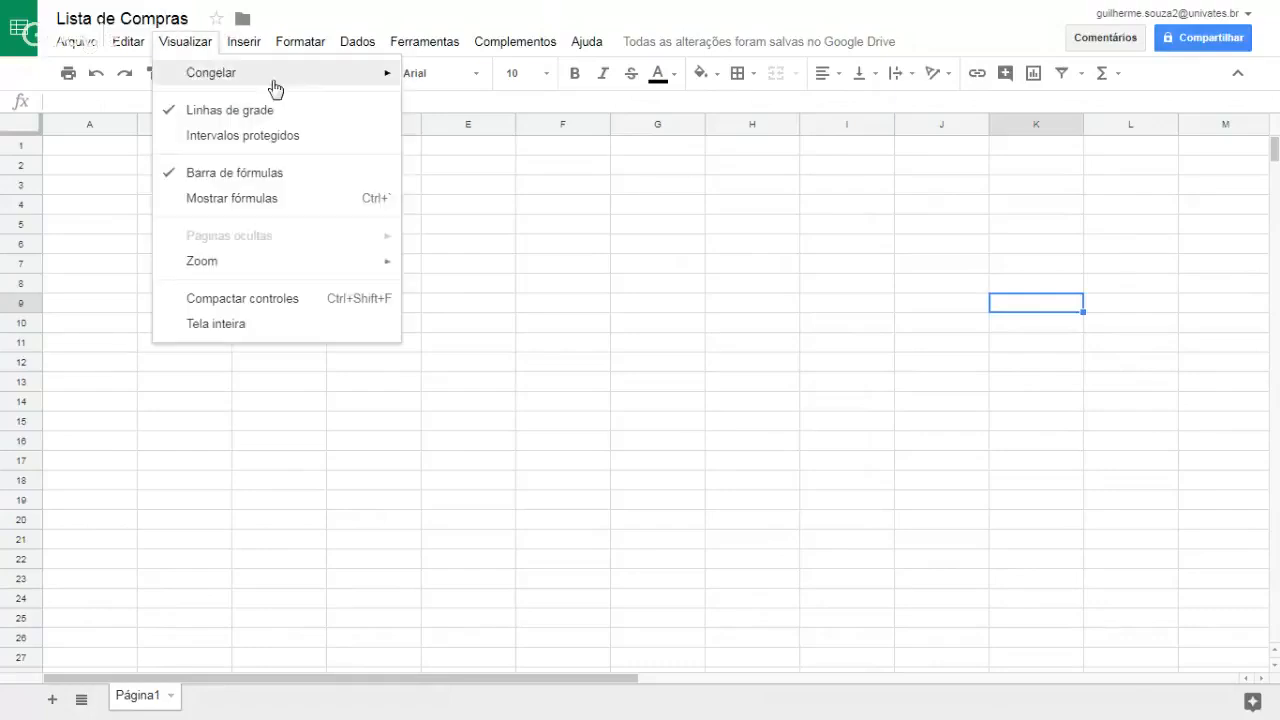
pyautogui.moveTo(323, 74)
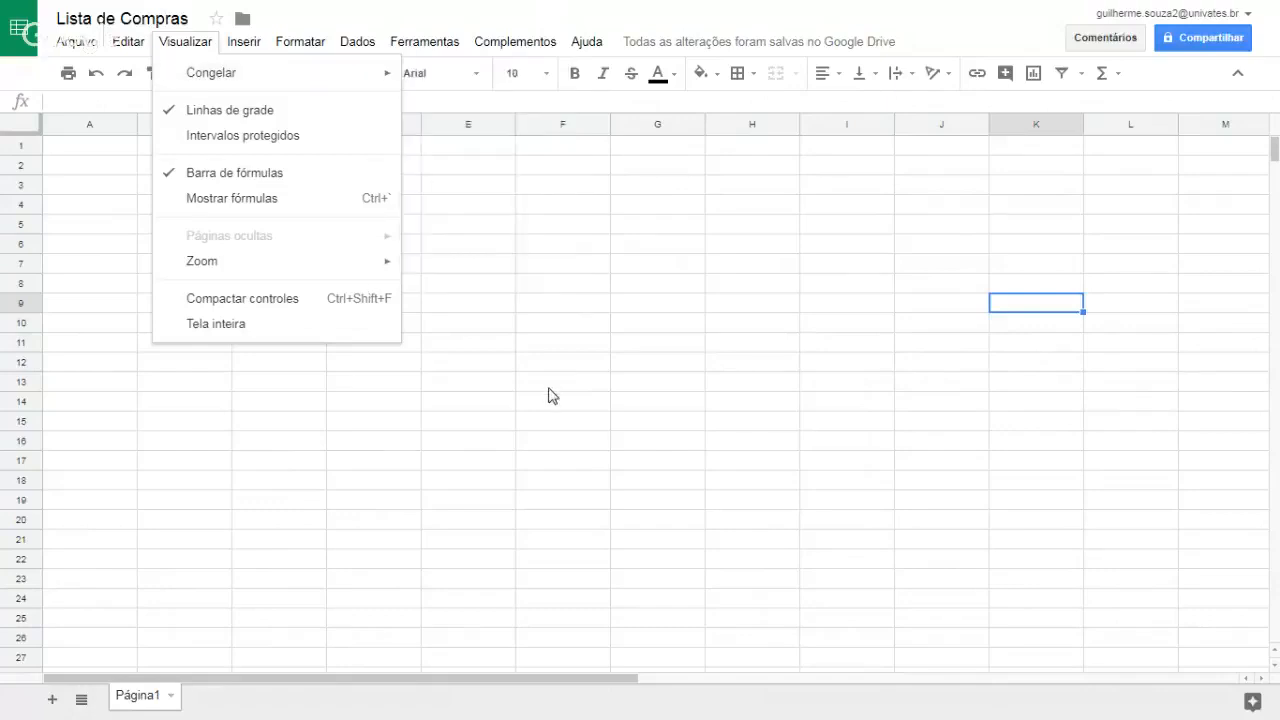
pyautogui.click(540, 364)
pyautogui.click(245, 42)
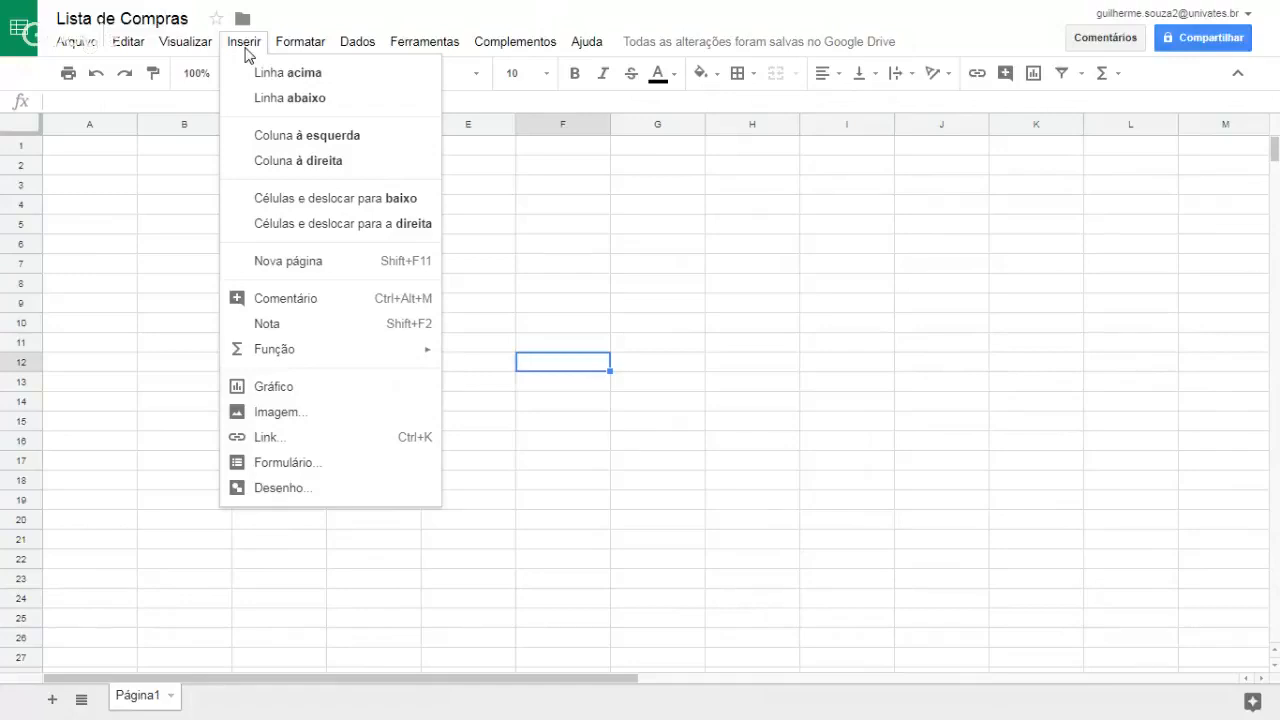
pyautogui.click(505, 192)
pyautogui.rightClick(504, 193)
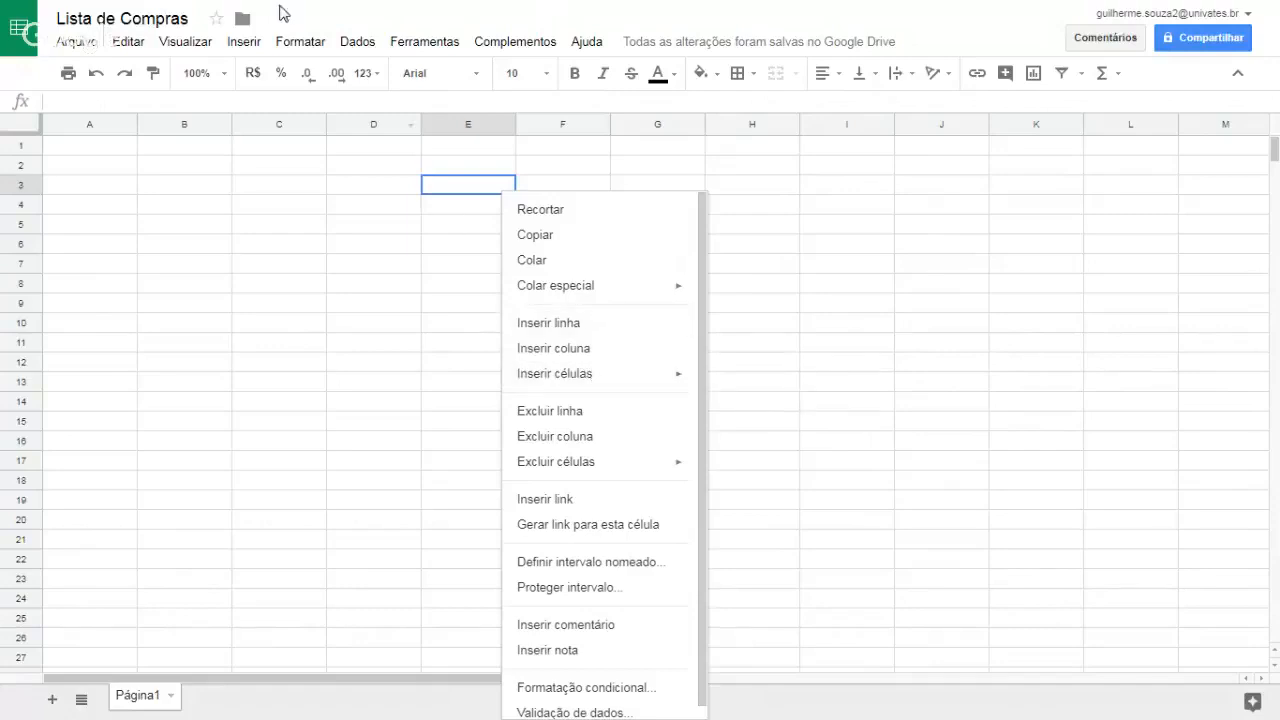
# Step: Insert the SOMA function from the built-in function list into cell E3 and erase the incomplete formula
pyautogui.click(244, 41)
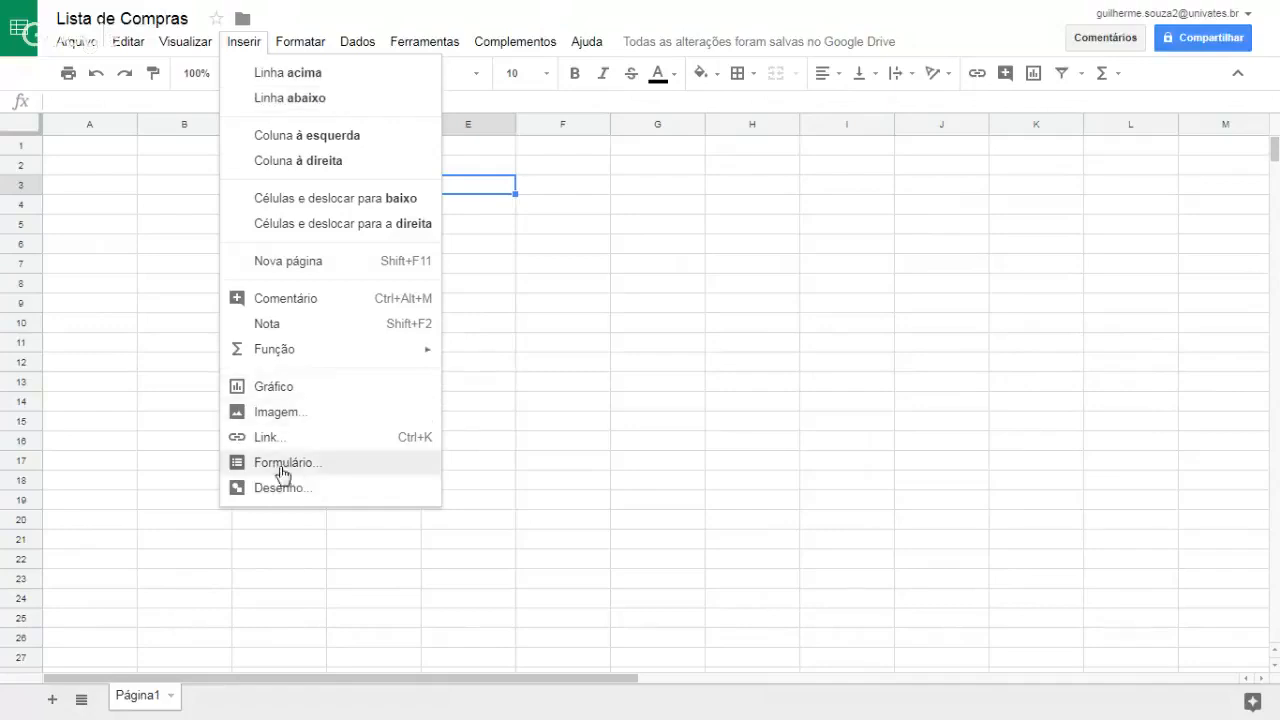
pyautogui.moveTo(398, 362)
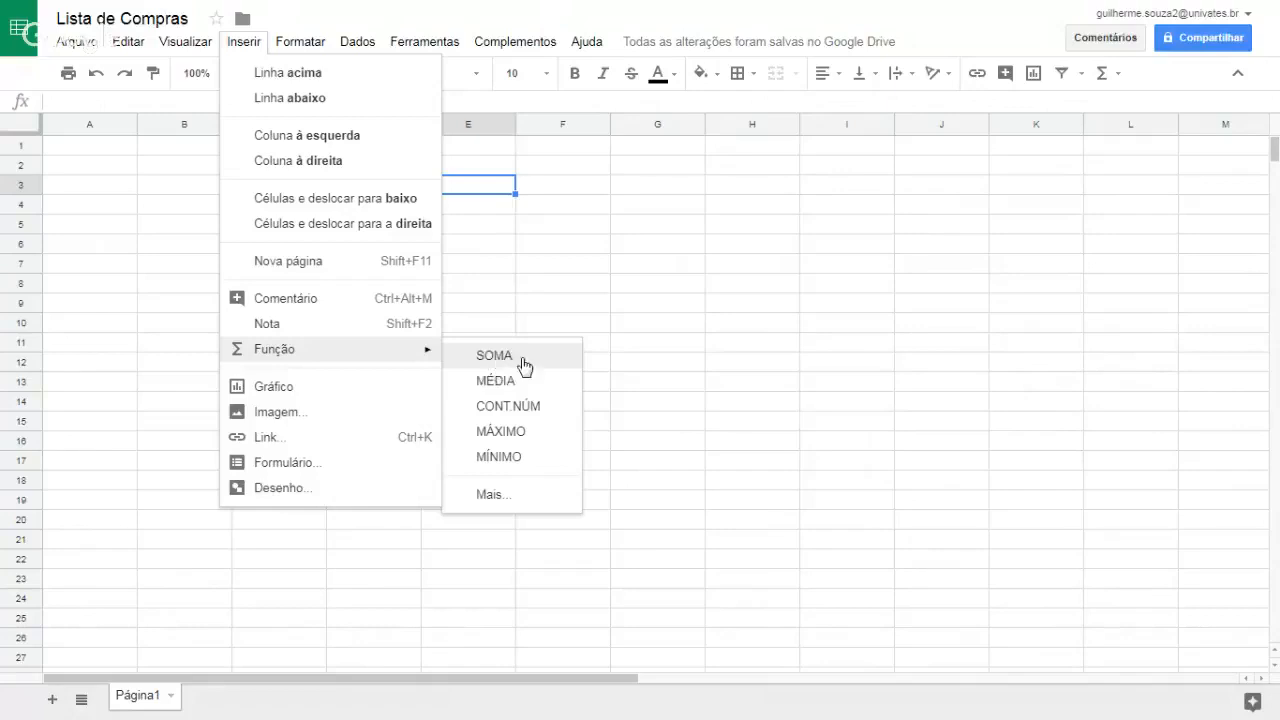
pyautogui.click(482, 363)
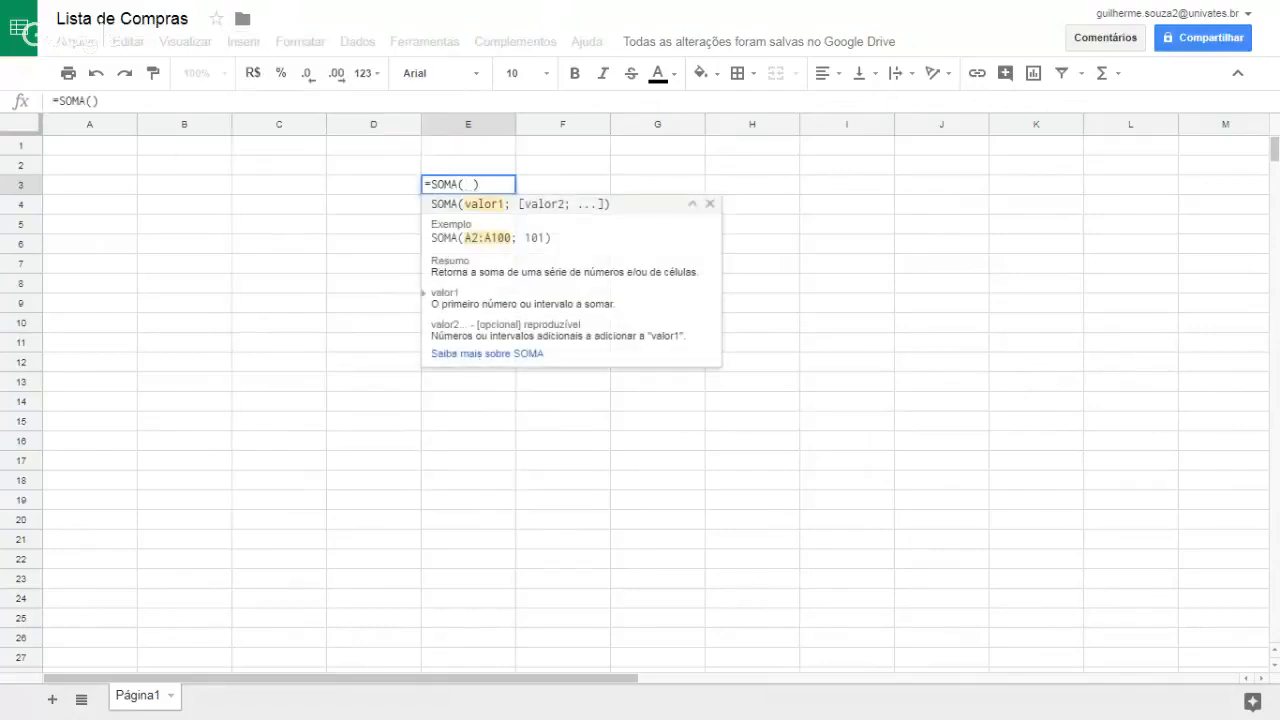
pyautogui.click(710, 203)
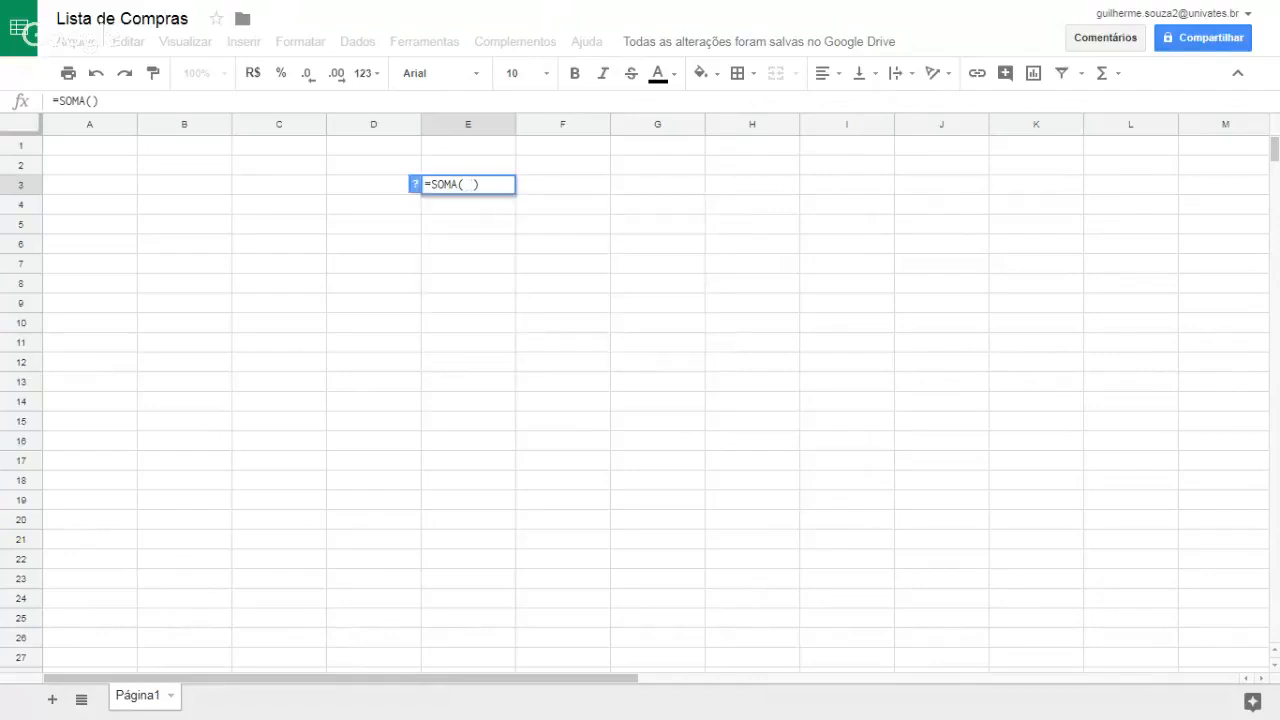
pyautogui.hotkey('ctrl', 'a')
pyautogui.press('BackSpace')
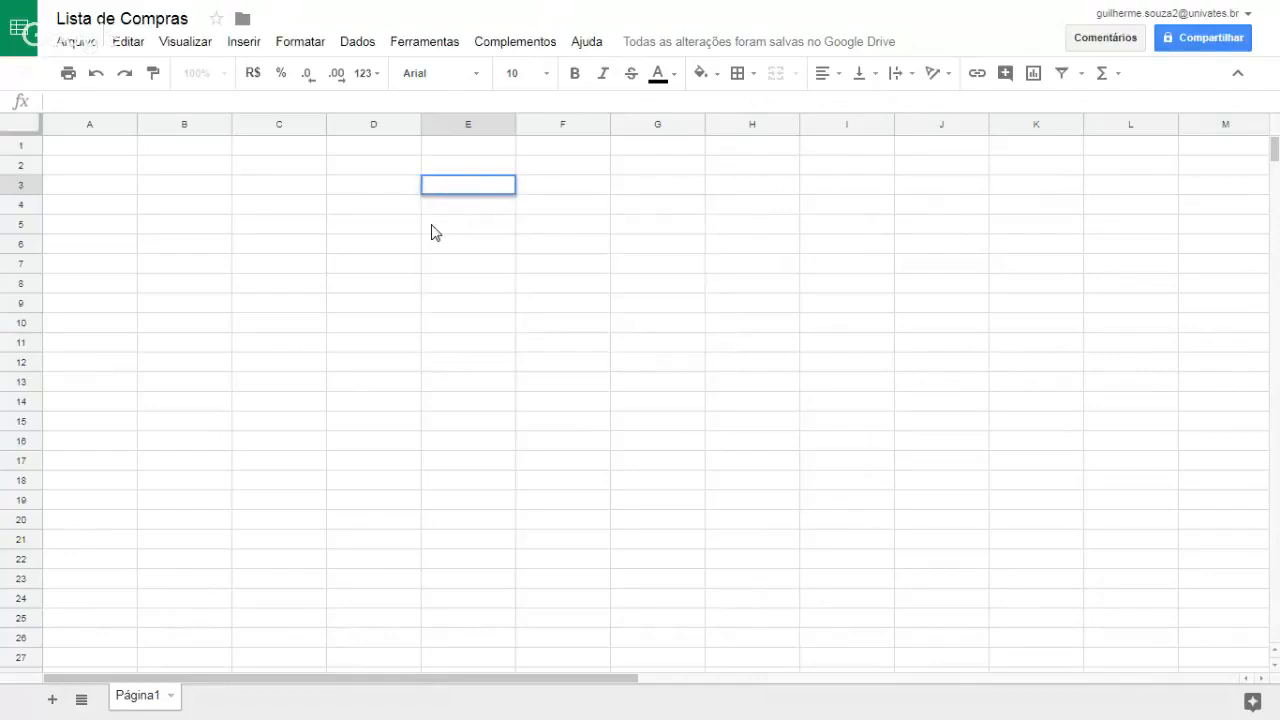
# Step: Enter the formula =SOMA(A3:B3) in cell E3 and delete the cell's content
pyautogui.write('=SOMA(')
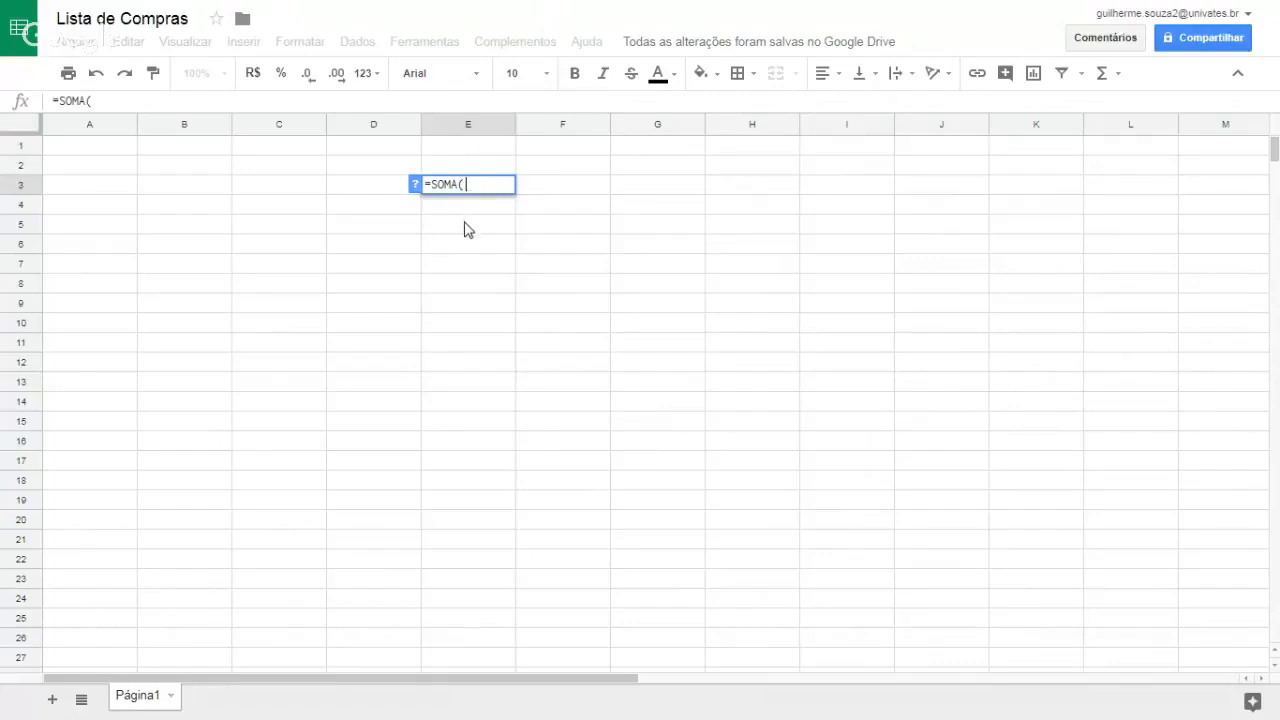
pyautogui.moveTo(125, 185); pyautogui.dragTo(154, 194)
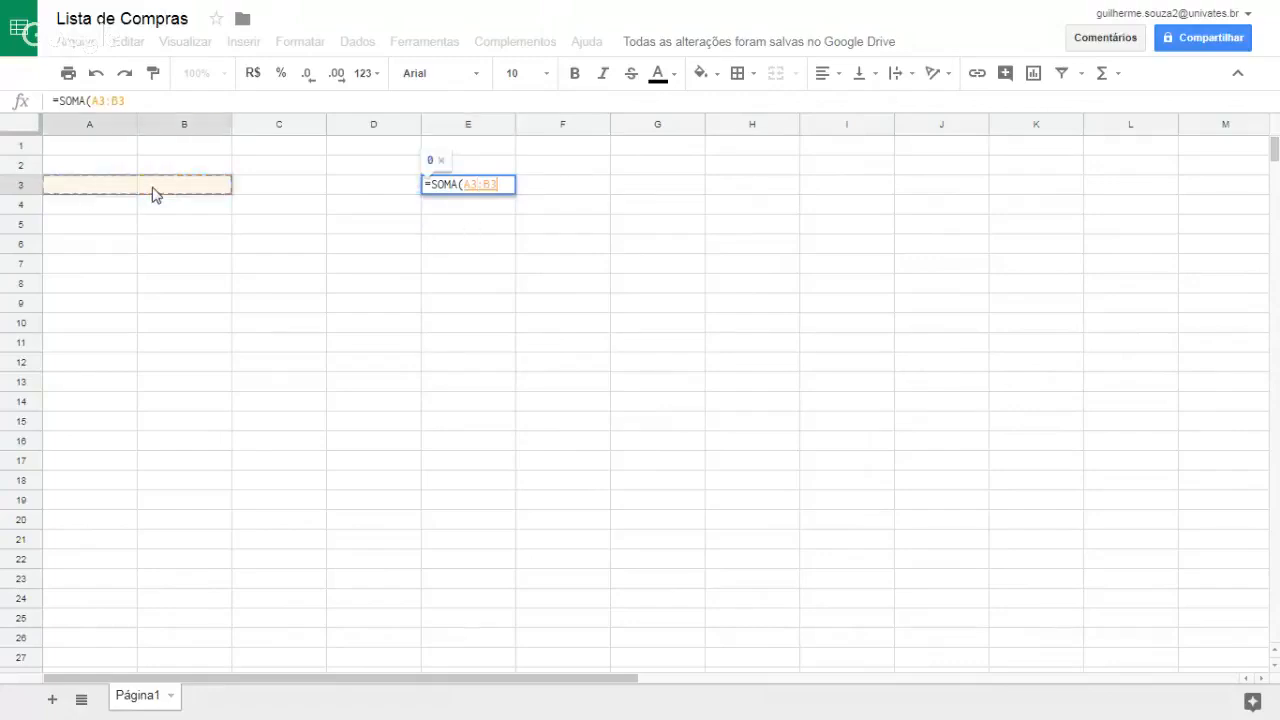
pyautogui.write(')')
pyautogui.press('Return')
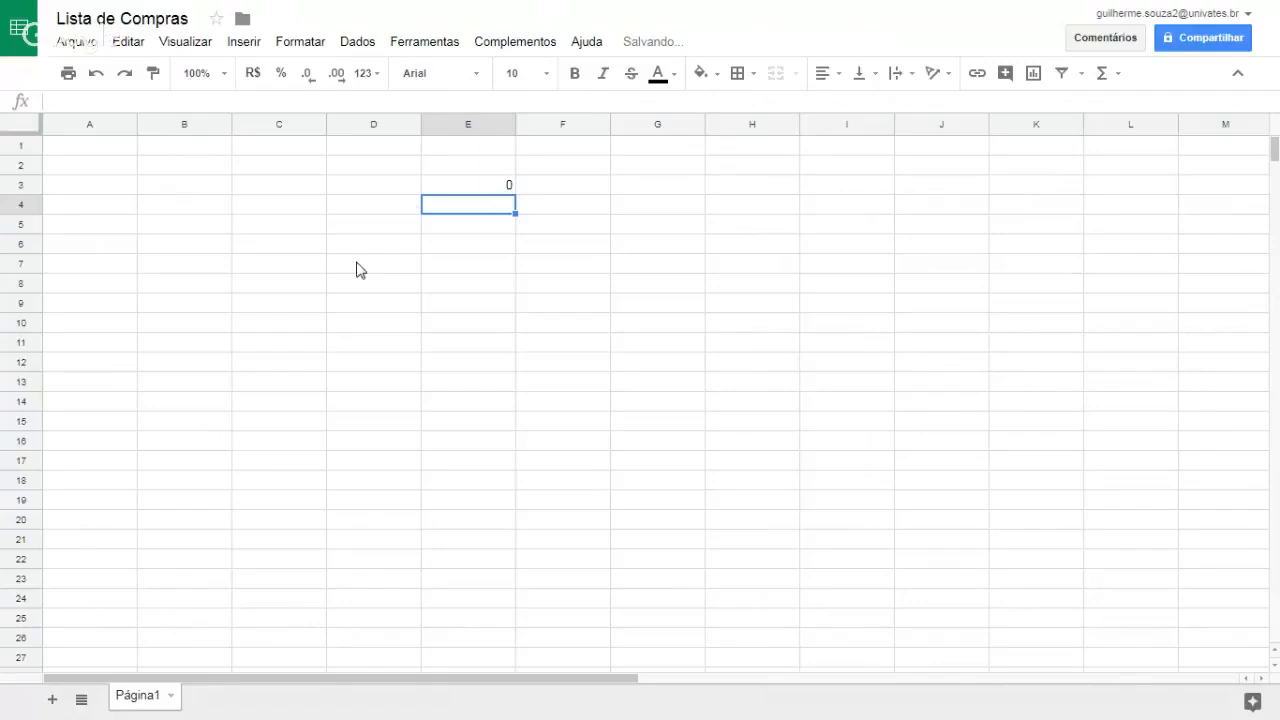
pyautogui.click(450, 187)
pyautogui.press('Delete')
# Step: Examine the formatting, data, tools, add-ons and help commands
pyautogui.click(324, 47)
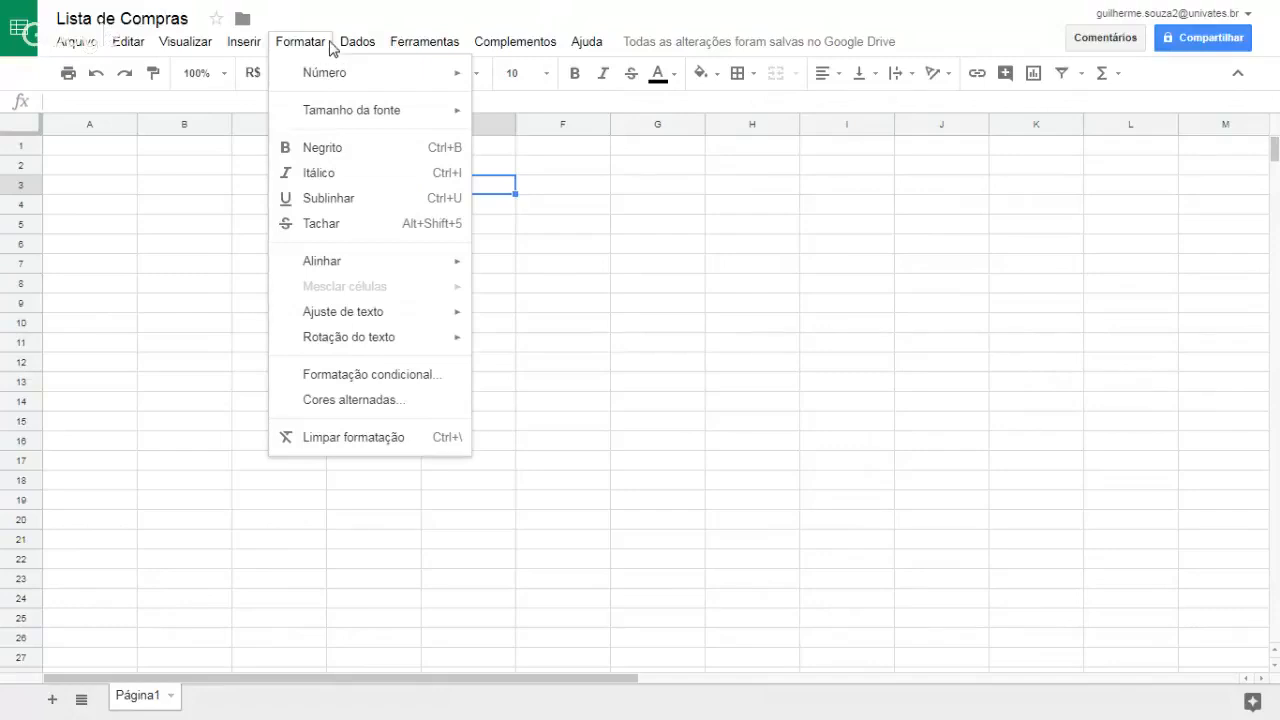
pyautogui.click(1175, 76)
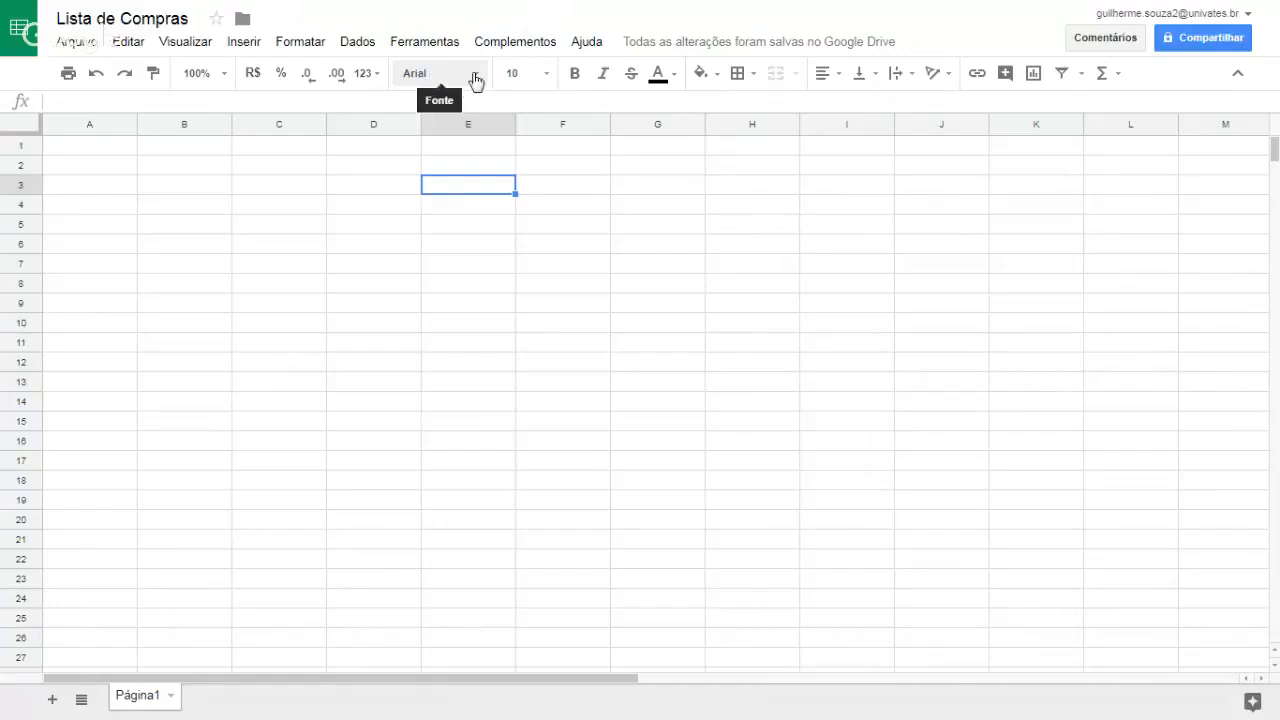
pyautogui.click(300, 41)
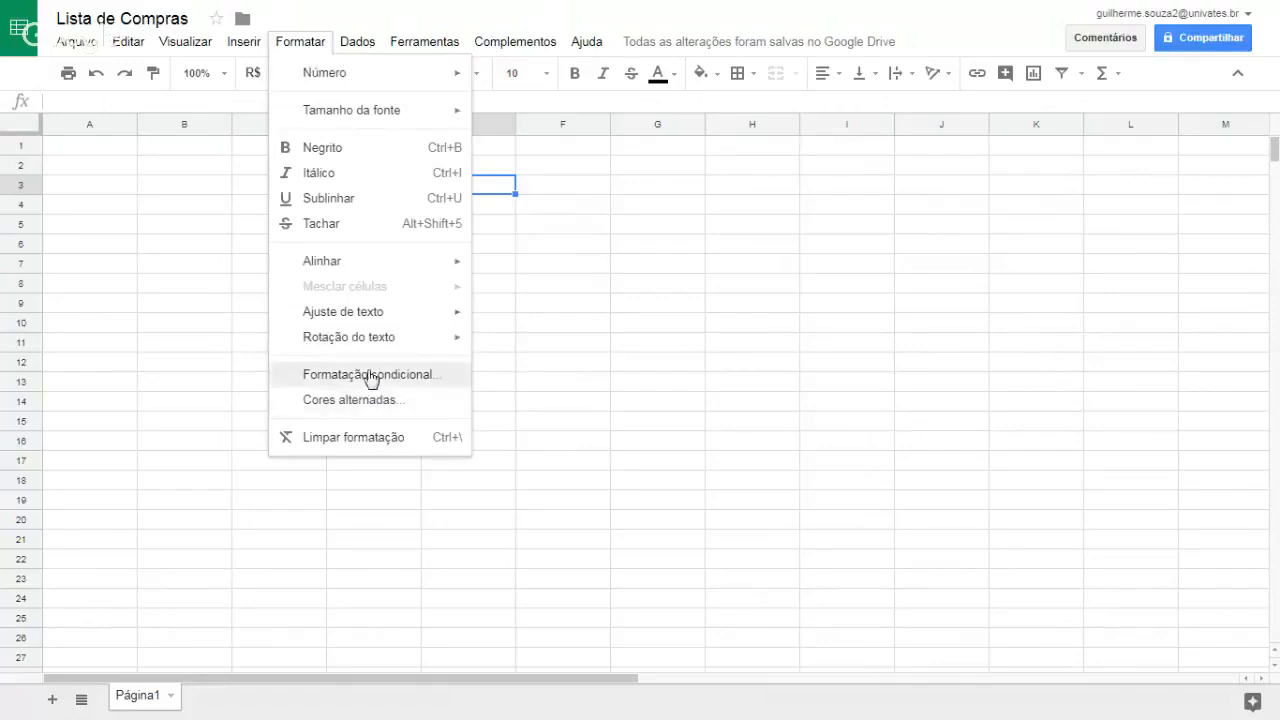
pyautogui.moveTo(357, 41)
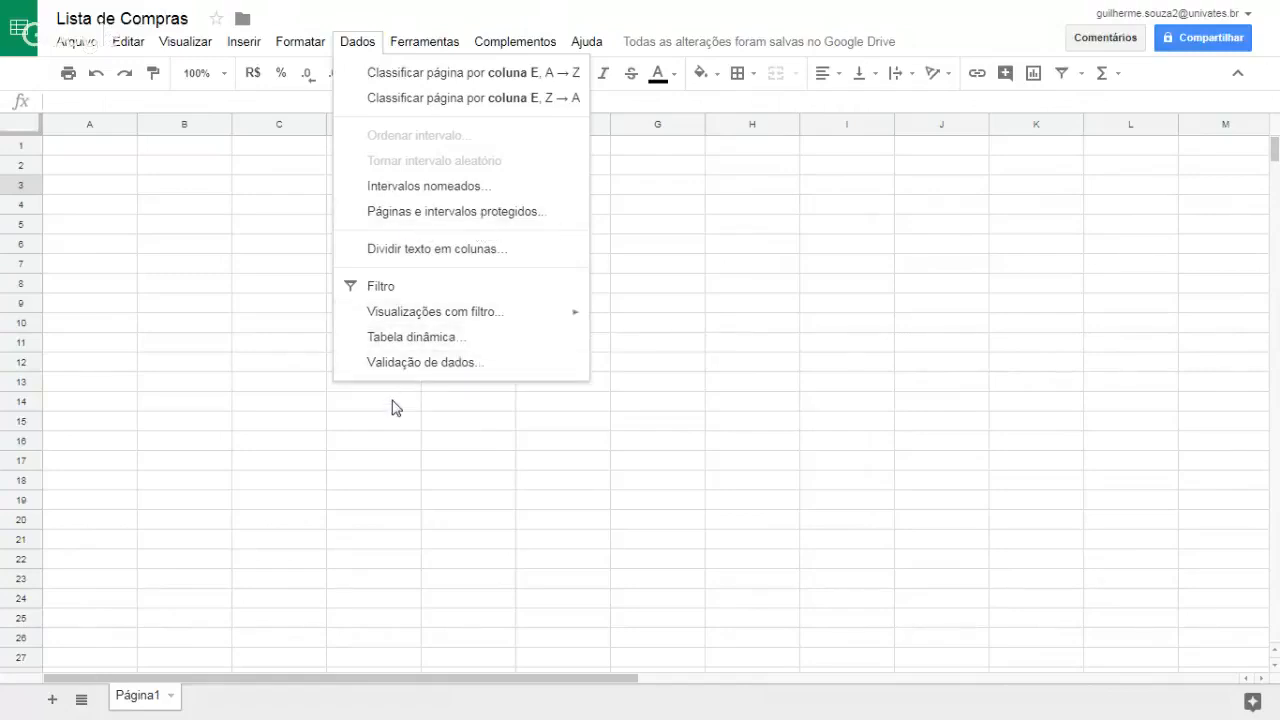
pyautogui.click(660, 401)
pyautogui.click(450, 46)
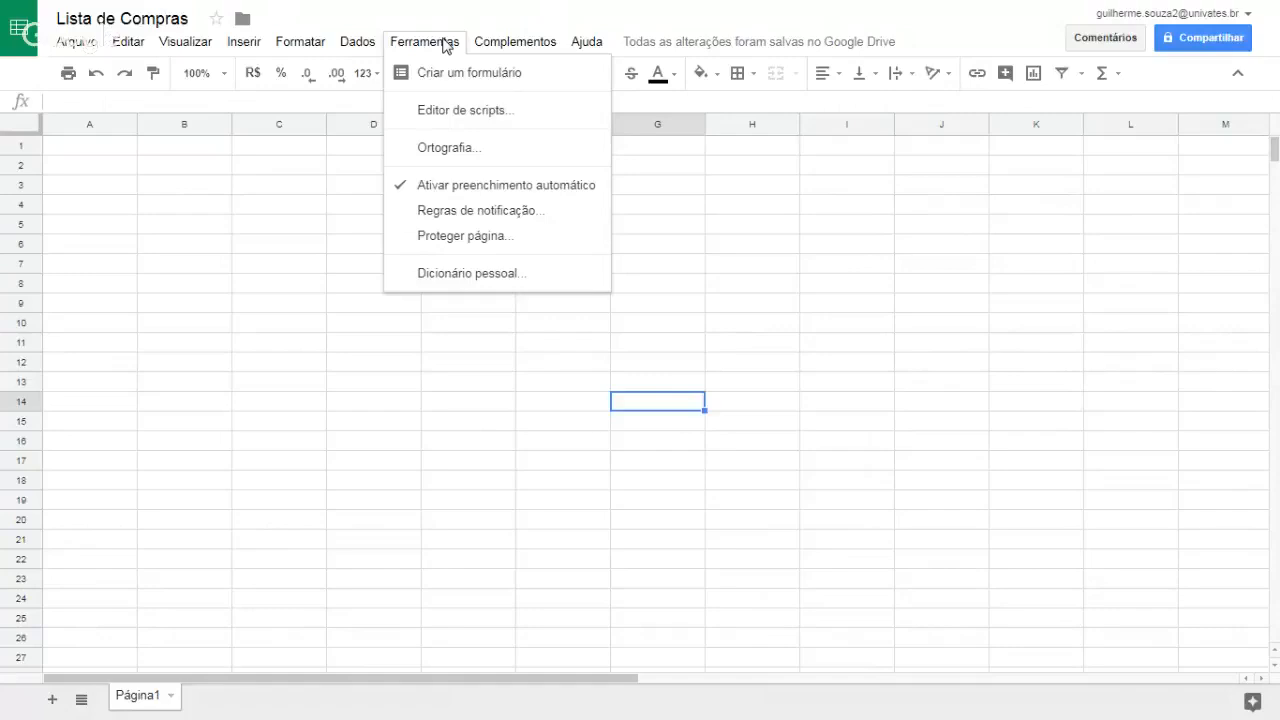
pyautogui.moveTo(509, 50)
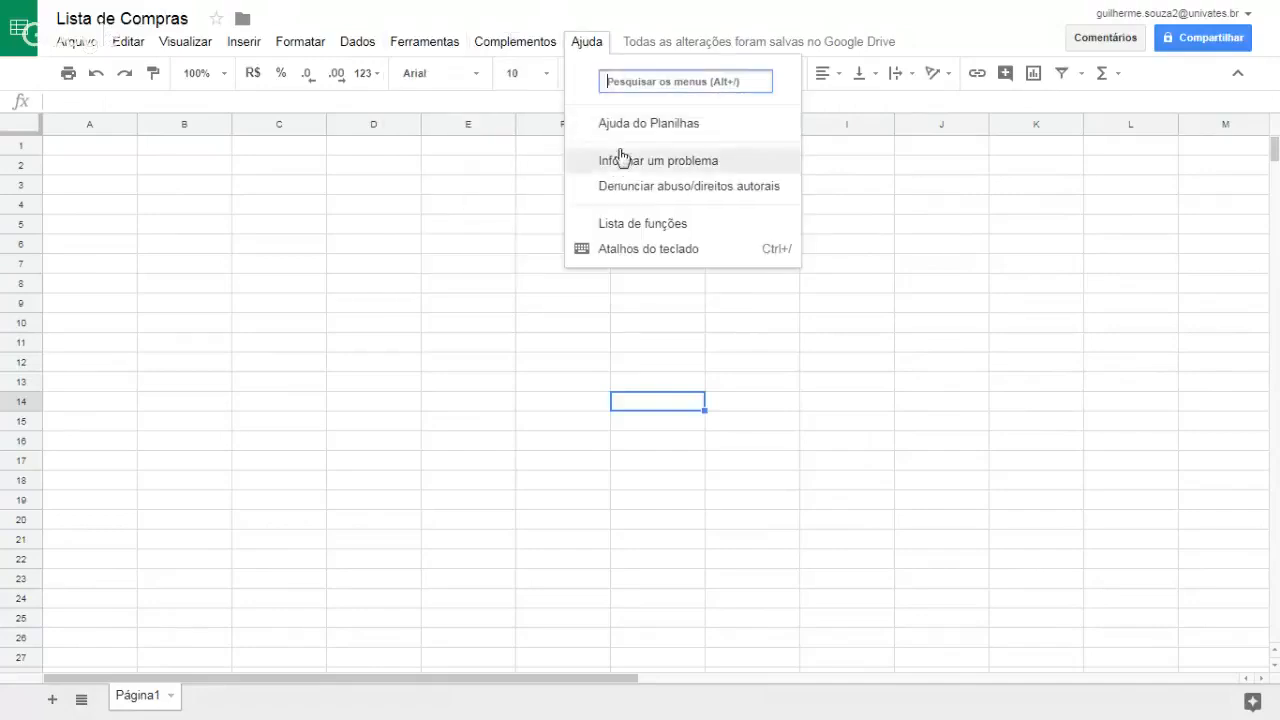
pyautogui.click(412, 287)
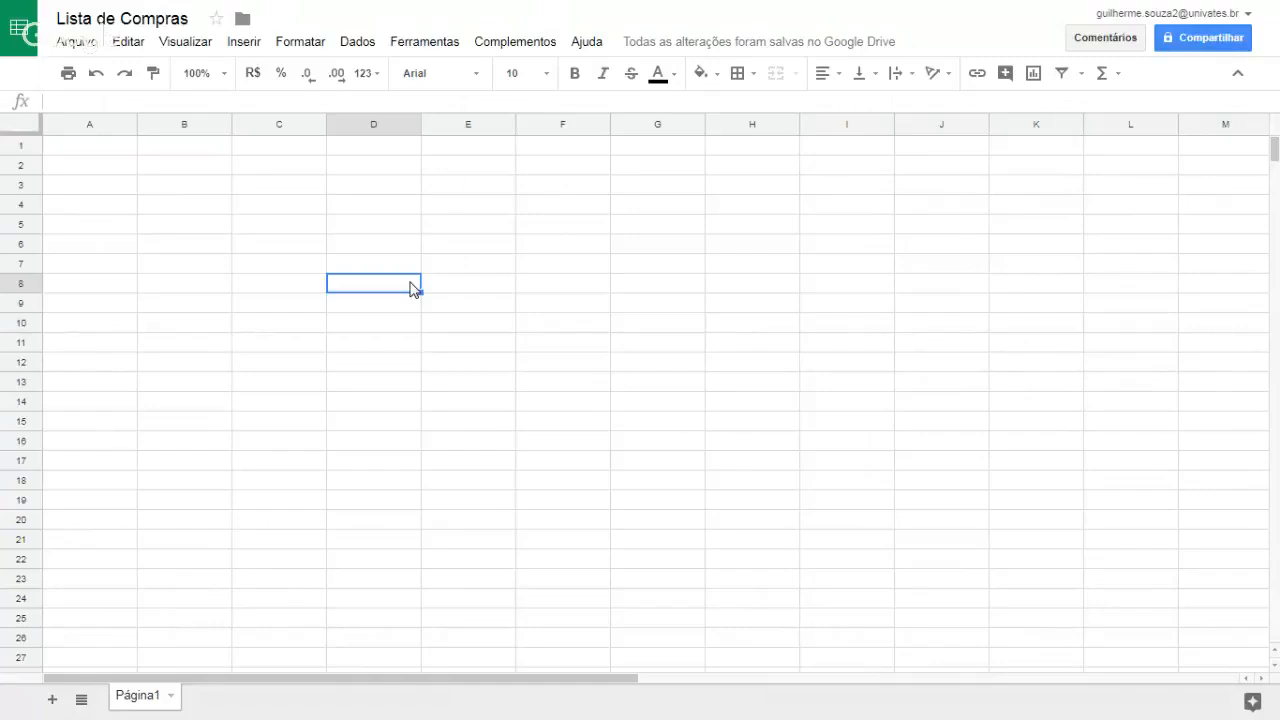
pyautogui.click(587, 41)
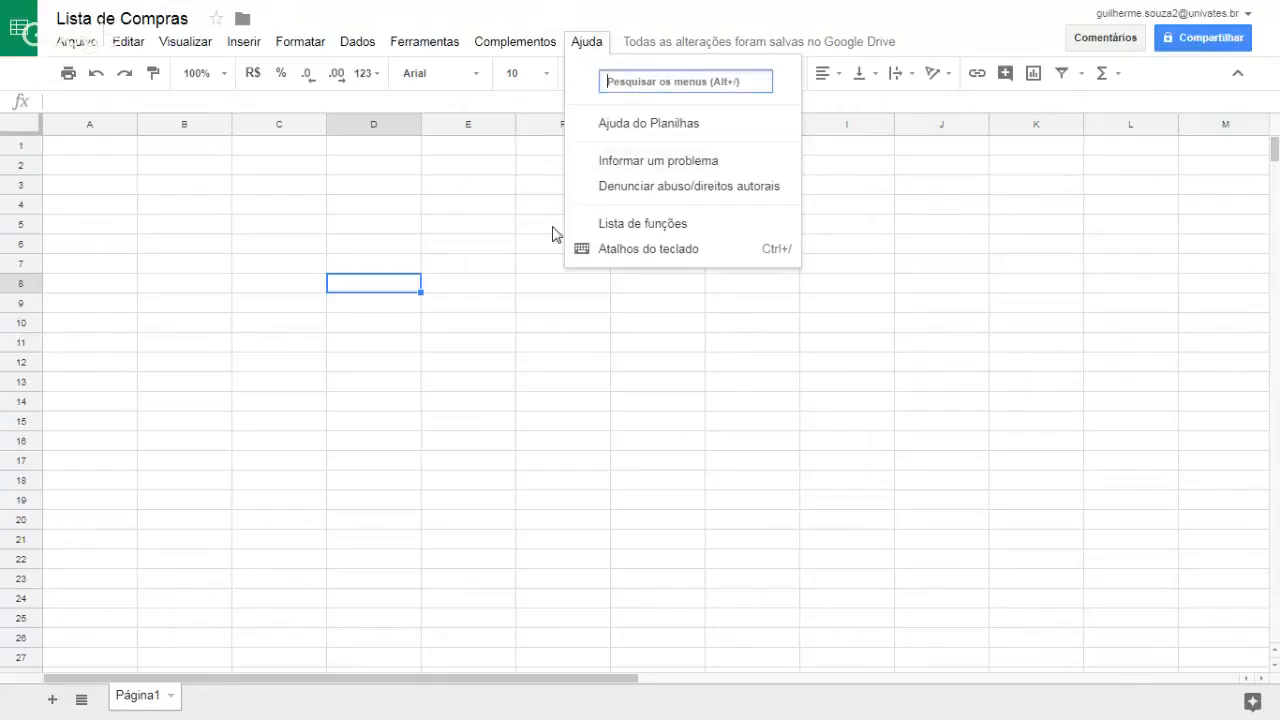
pyautogui.click(446, 230)
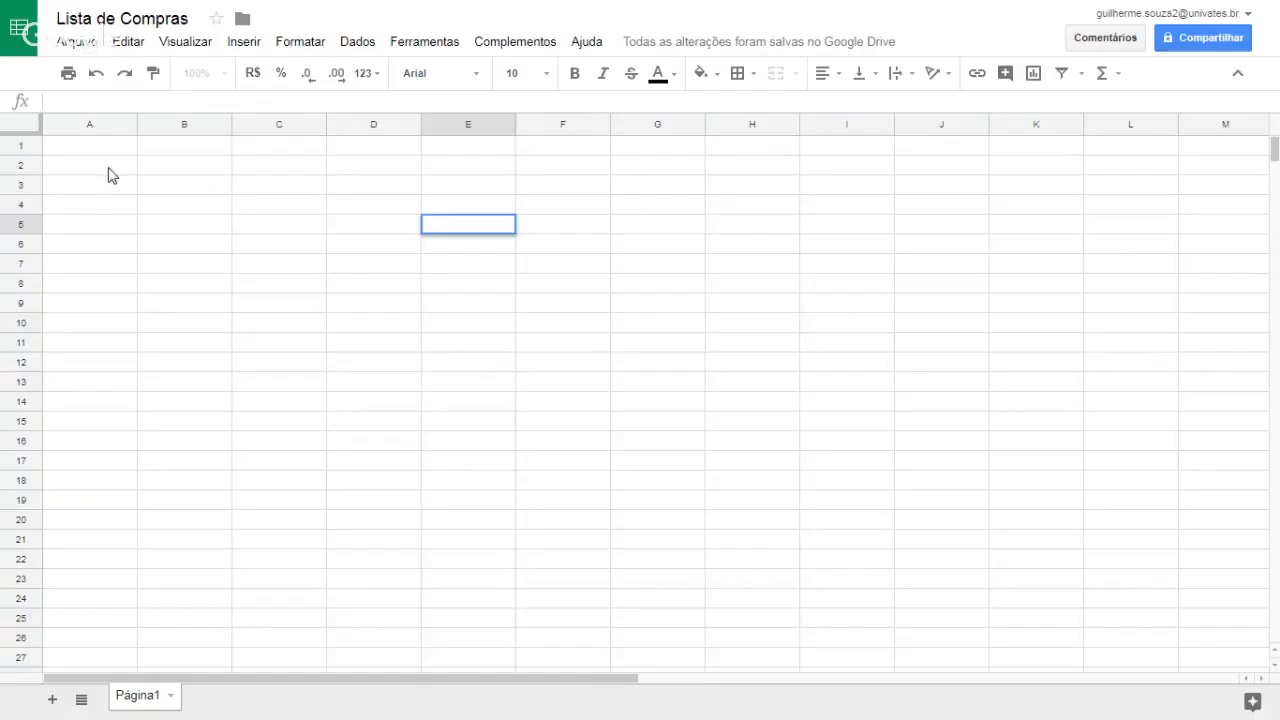
# Step: Enter the column headers Produtos in cell A1 and Quantidade in cell B1
pyautogui.click(110, 172)
pyautogui.click(110, 155)
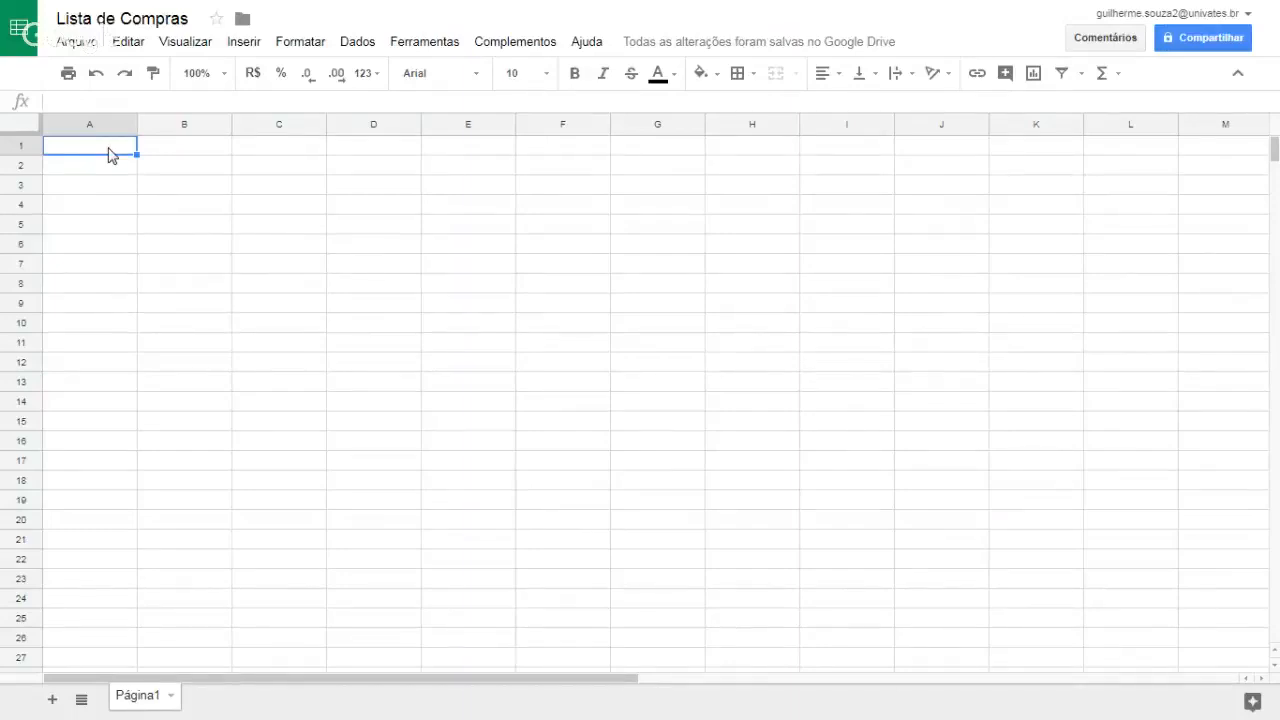
pyautogui.write('p')
pyautogui.press('BackSpace')
pyautogui.write('p')
pyautogui.press('BackSpace')
pyautogui.write('Produtos')
pyautogui.press('Tab')
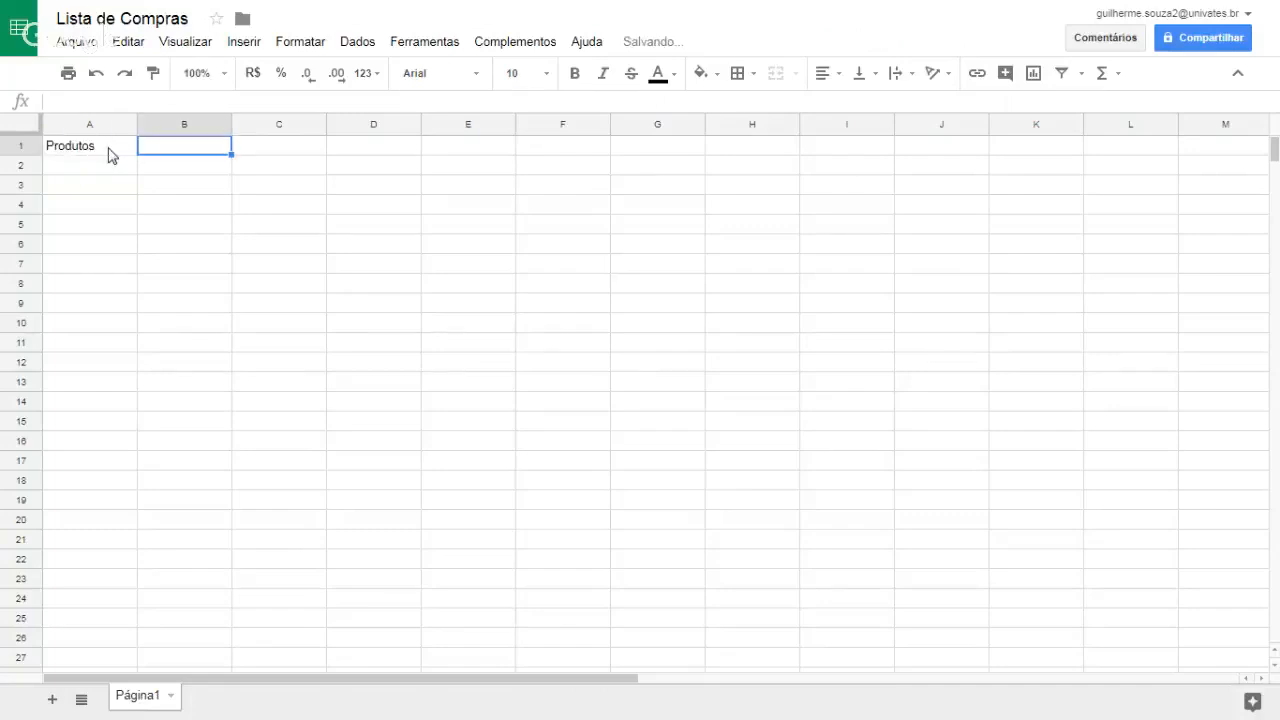
pyautogui.write('Quan')
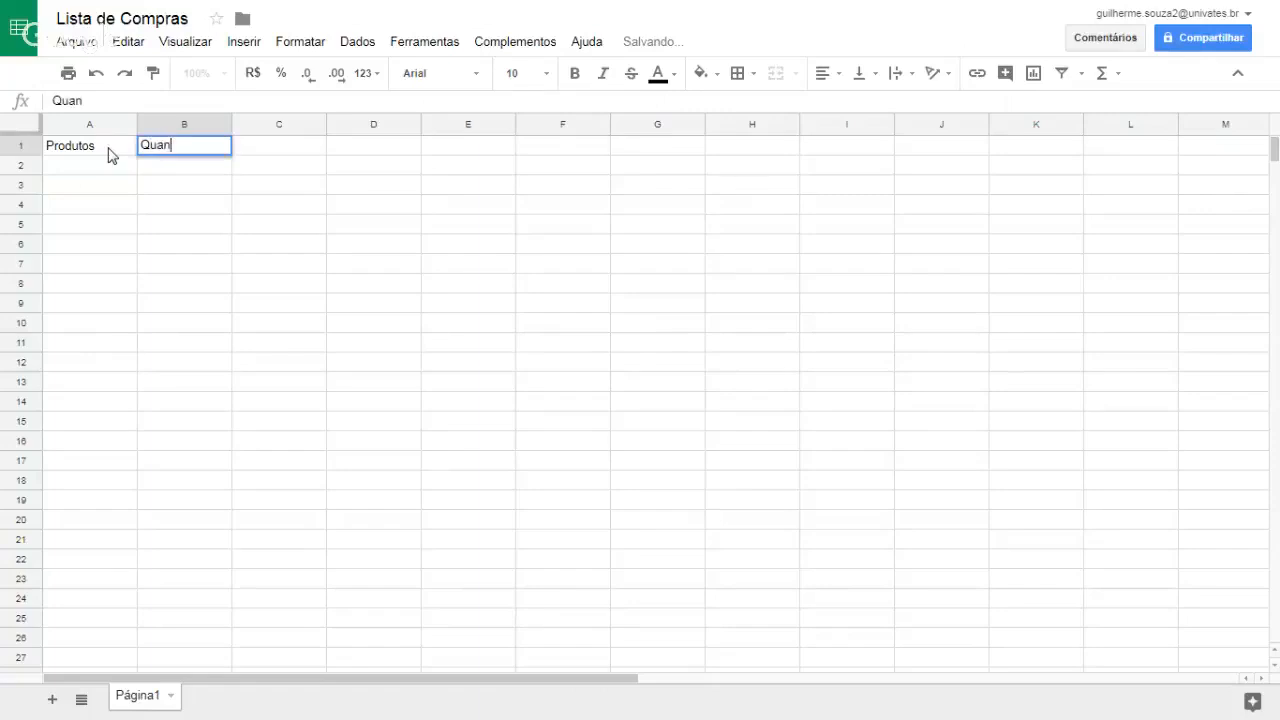
pyautogui.write('tidade')
pyautogui.press('Return')
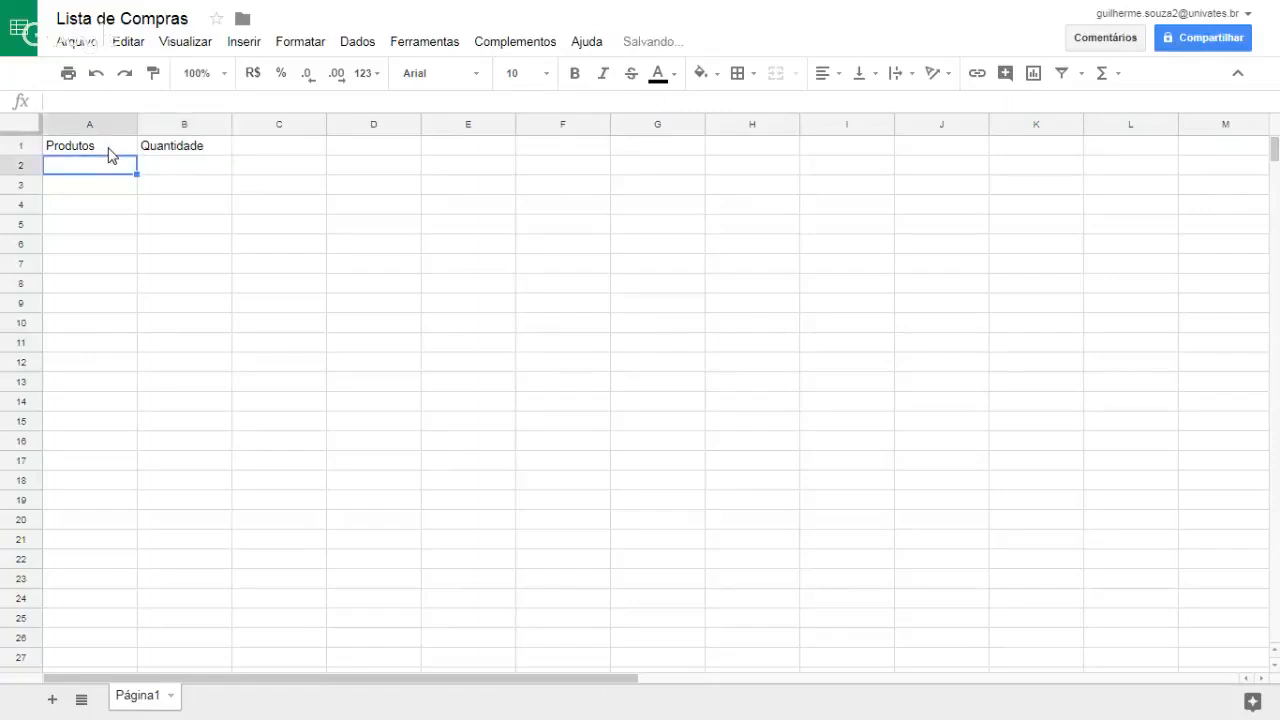
# Step: List the products Arroz, Feijão, Batata, Carne and Refri in cells A2 to A6
pyautogui.write('A')
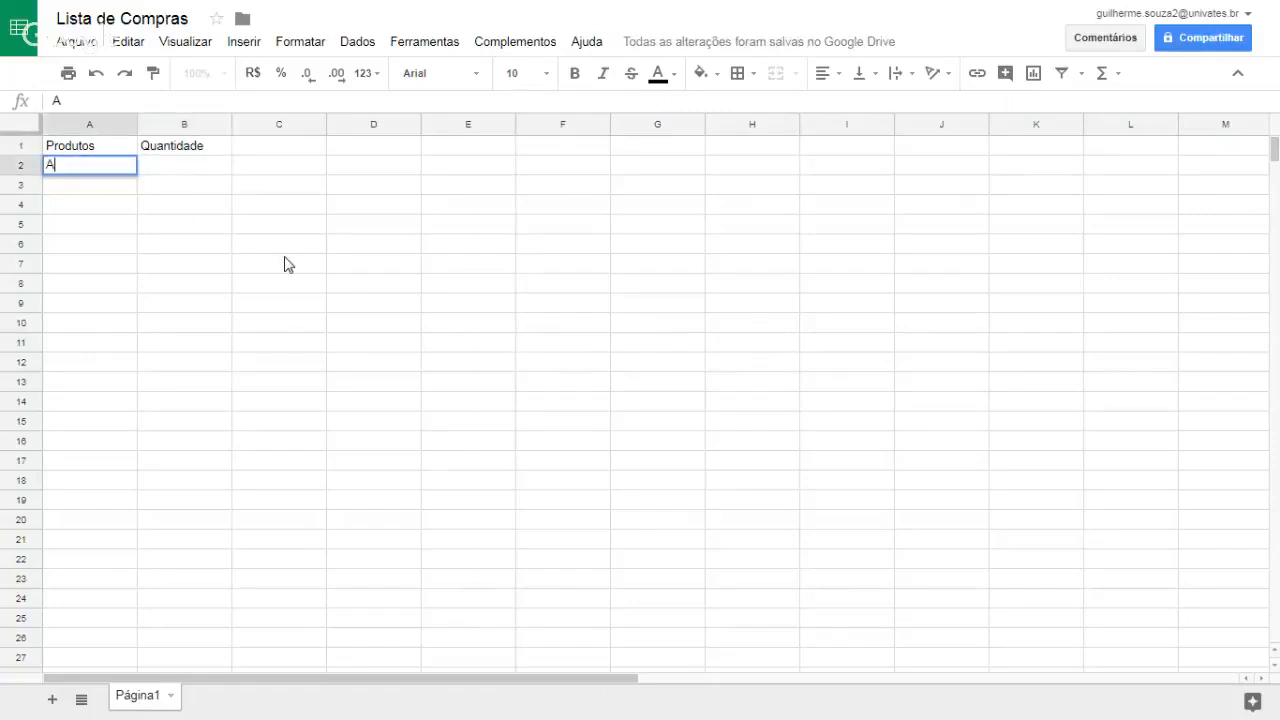
pyautogui.write('rroz')
pyautogui.press('Return')
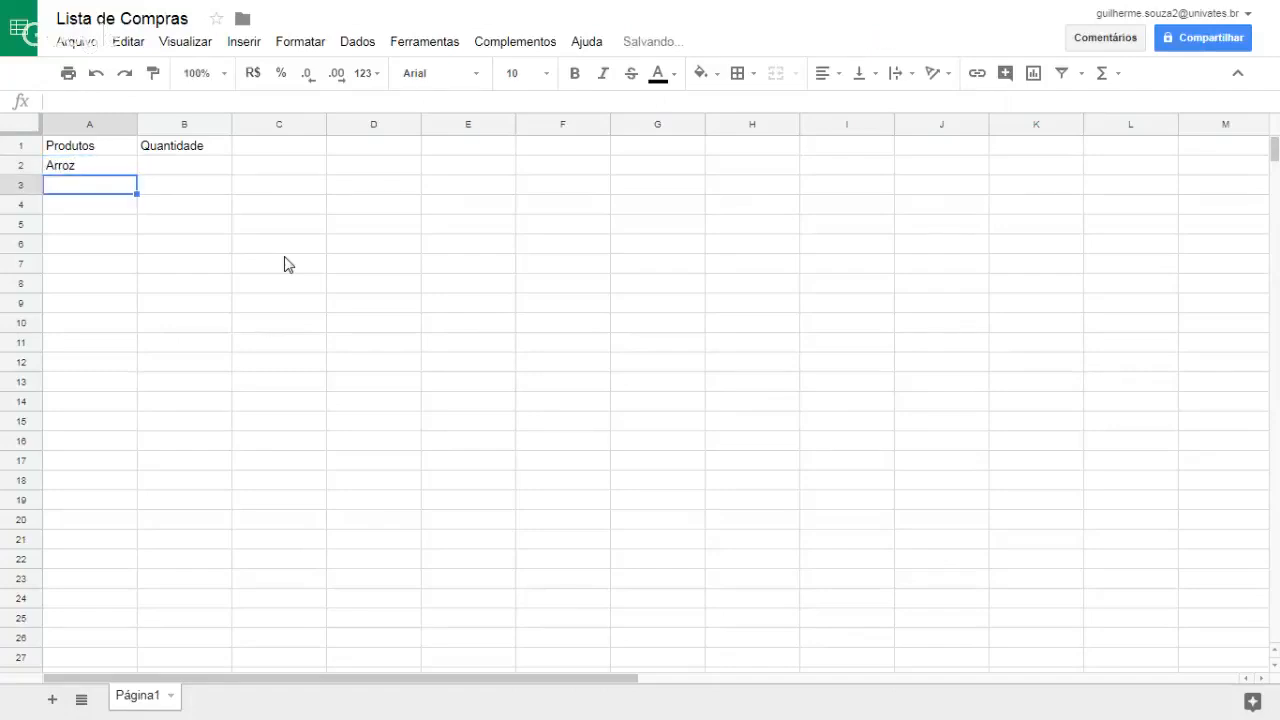
pyautogui.write('Feijão')
pyautogui.press('Return')
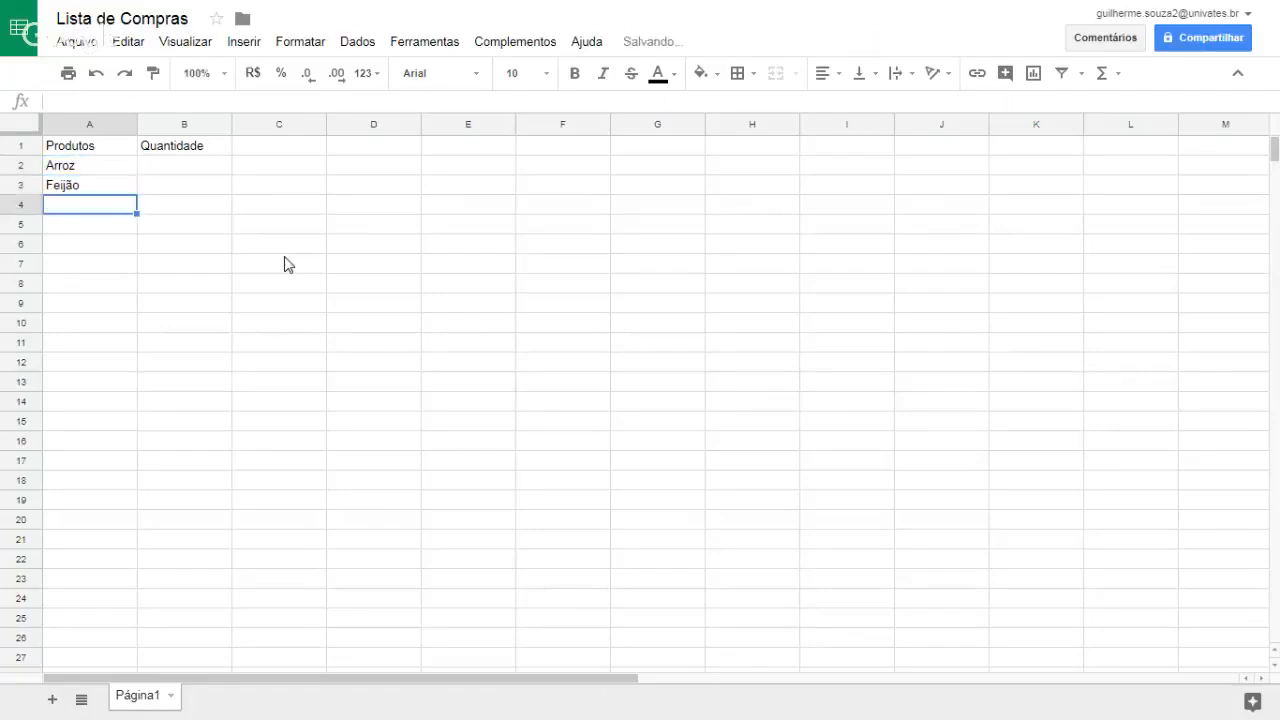
pyautogui.write('Batata')
pyautogui.press('Return')
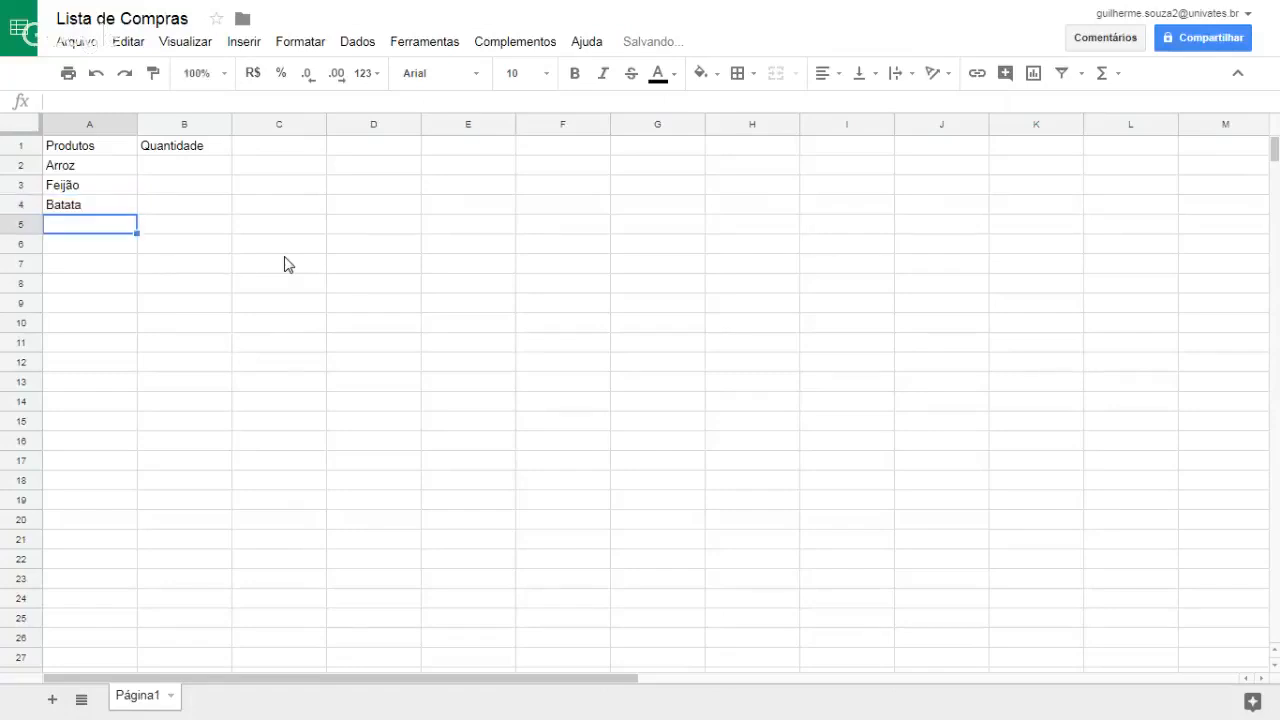
pyautogui.write('Carne')
pyautogui.press('Return')
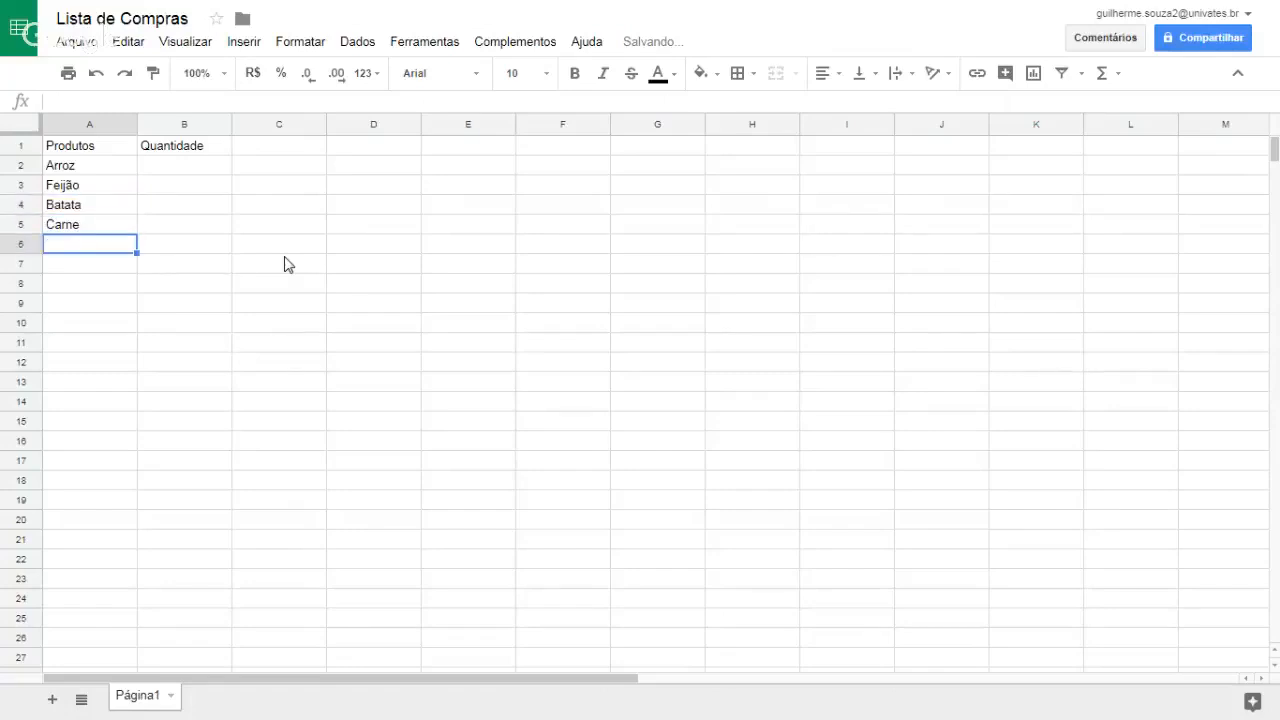
pyautogui.write('Refri')
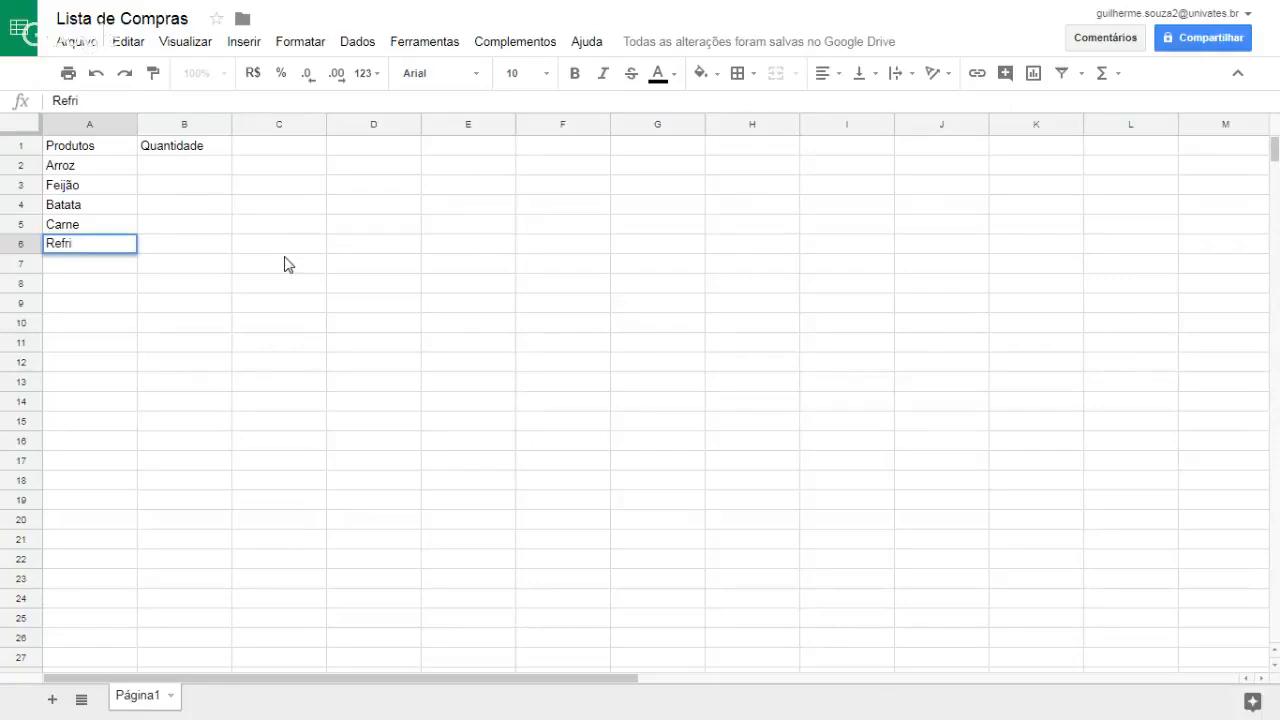
pyautogui.moveTo(285, 263); pyautogui.dragTo(285, 232)
pyautogui.click(113, 164)
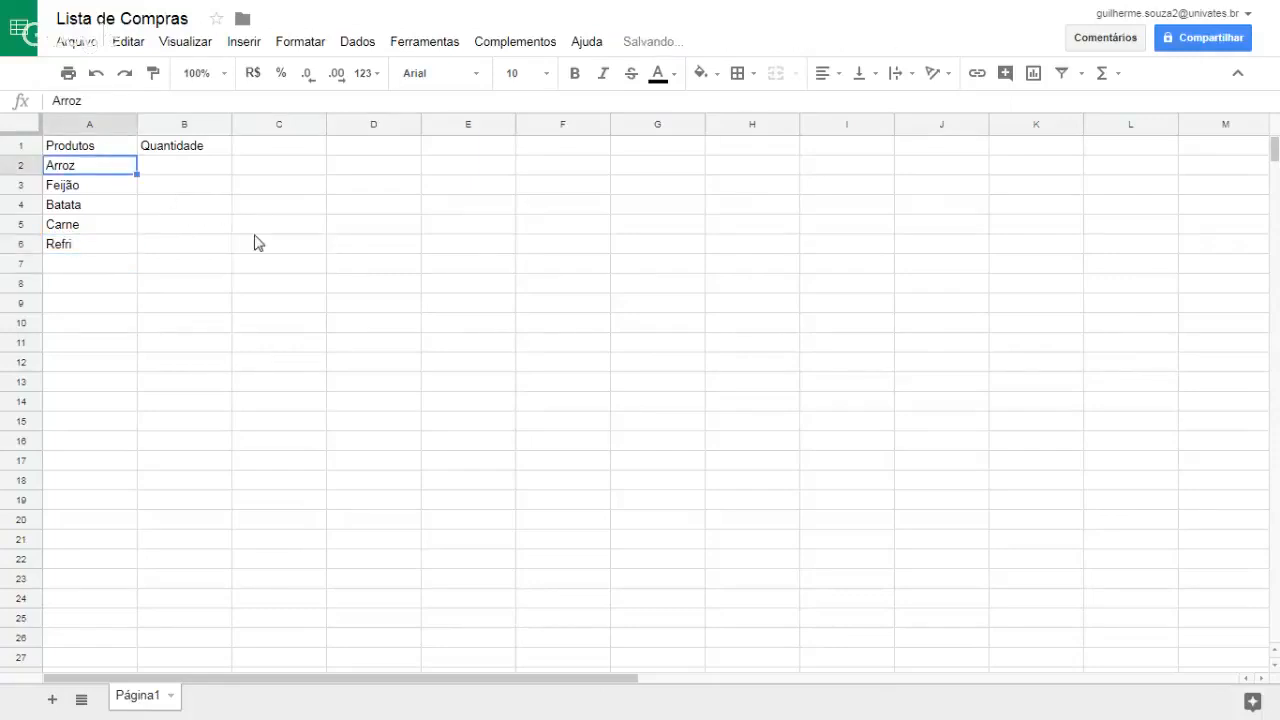
# Step: Fill in the quantities 5, 4, 6, 9 and 2 for the products in cells B2 to B6
pyautogui.click(186, 170)
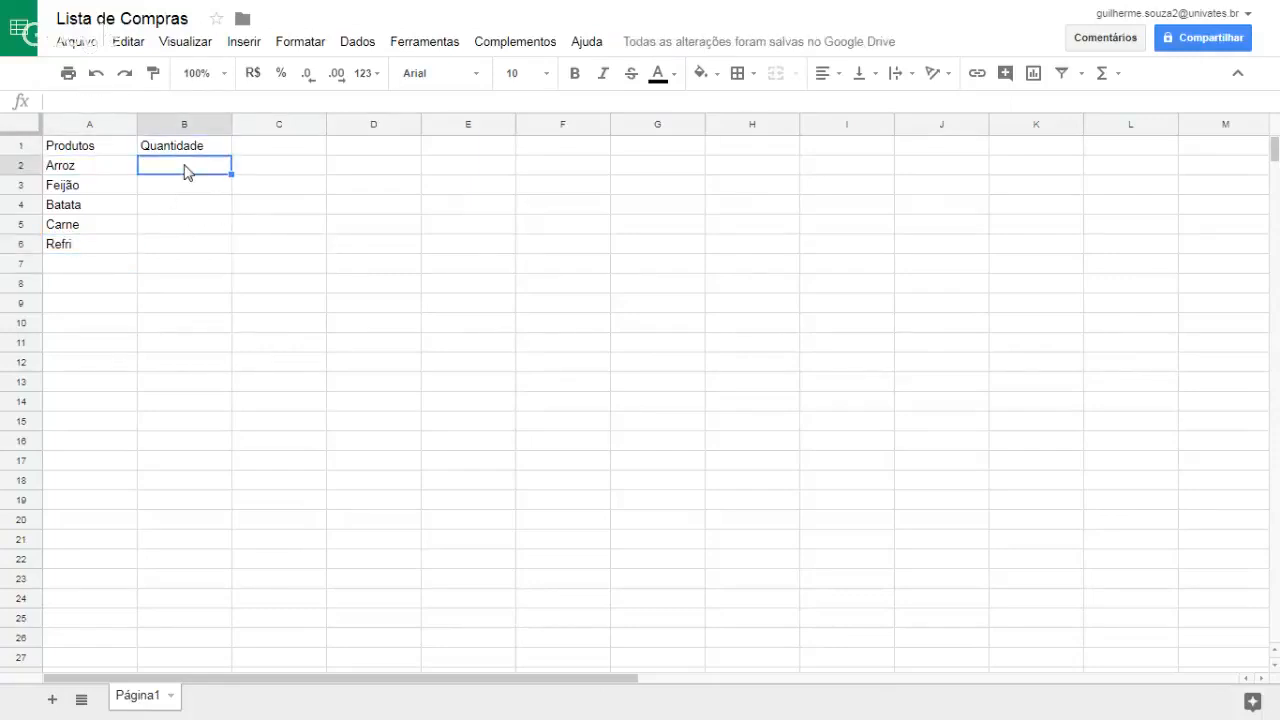
pyautogui.write('5')
pyautogui.press('Return')
pyautogui.write('46')
pyautogui.press('Return')
pyautogui.press('Up')
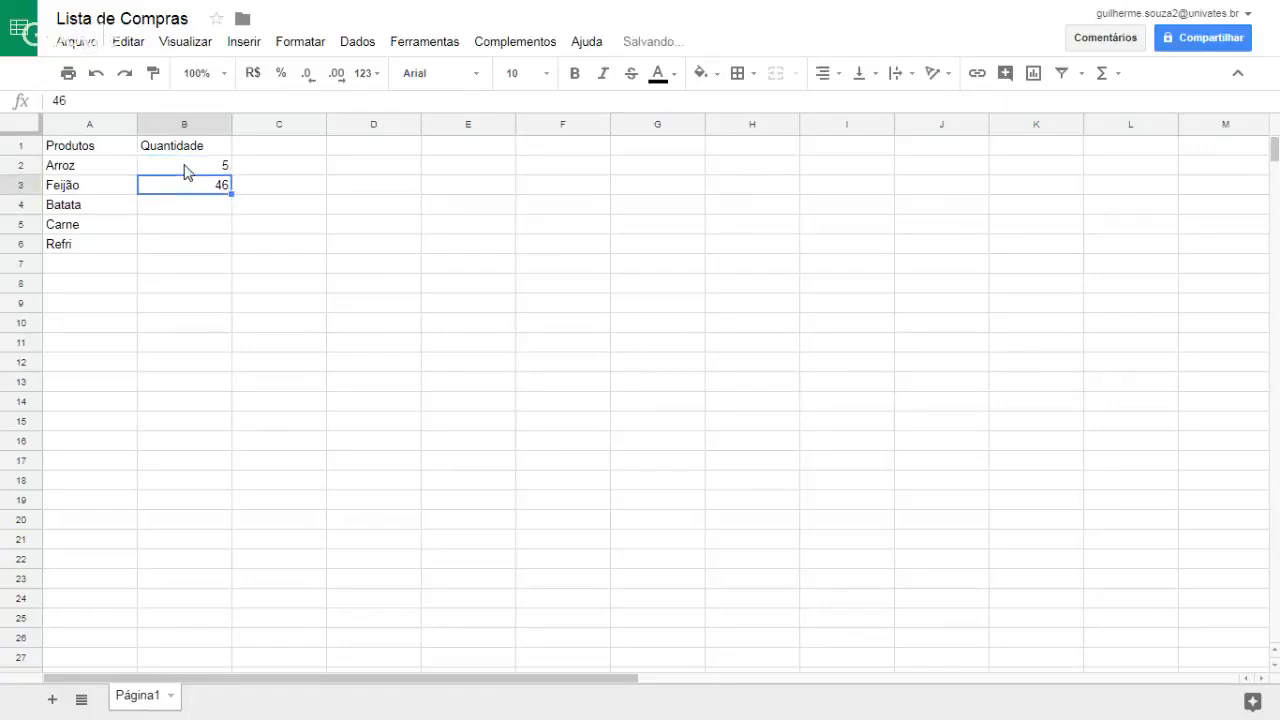
pyautogui.write('4')
pyautogui.press('Return')
pyautogui.write('6')
pyautogui.press('Return')
pyautogui.write('9')
pyautogui.press('Return')
pyautogui.write('2')
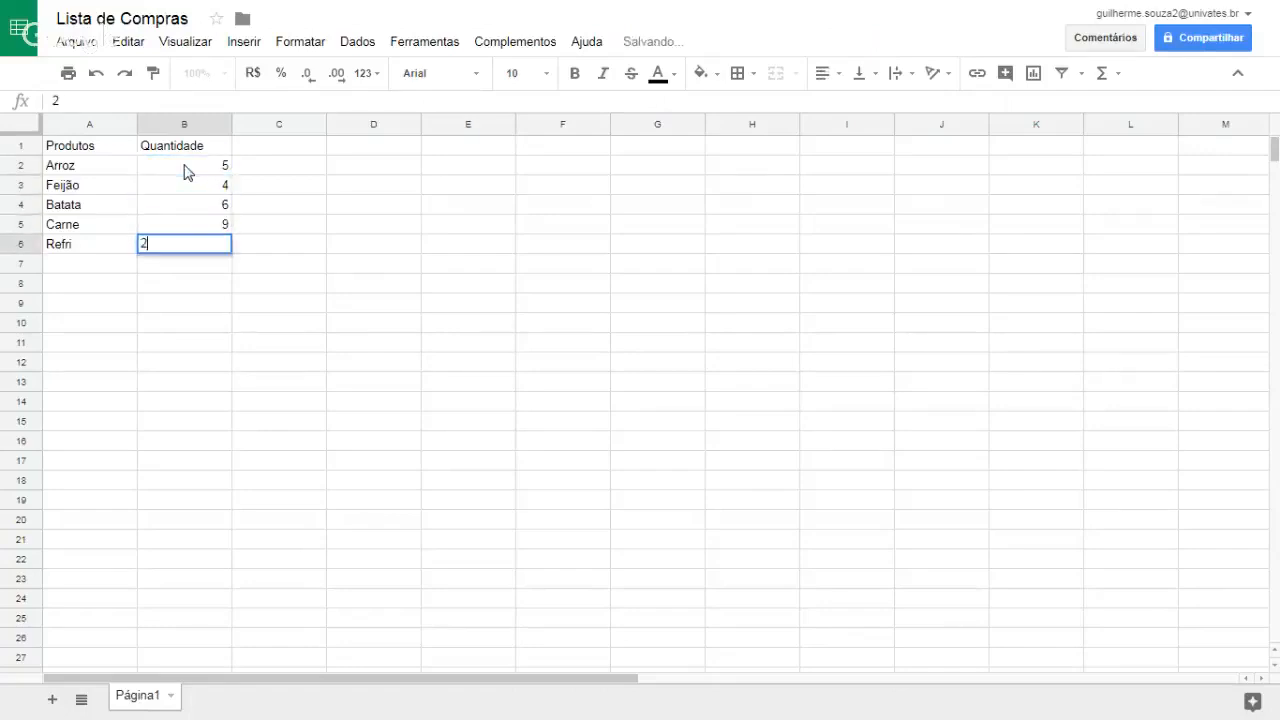
pyautogui.press('Return')
pyautogui.click(265, 284)
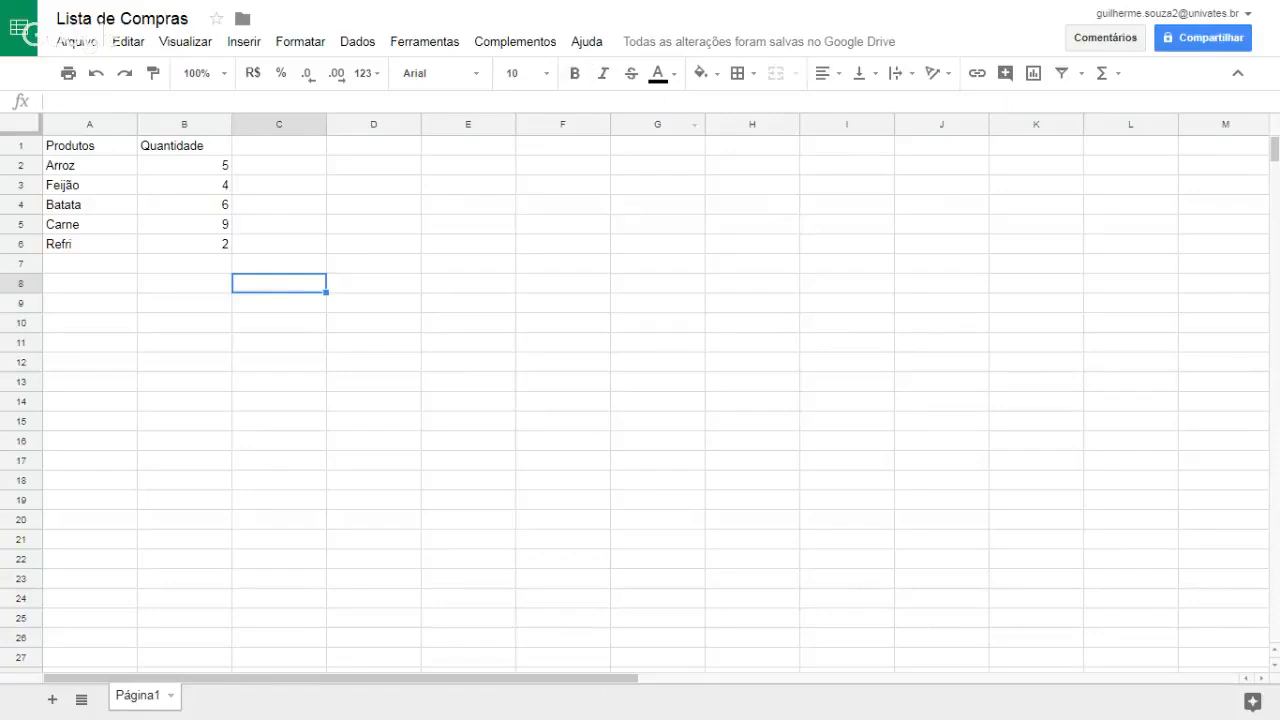
pyautogui.moveTo(90, 145); pyautogui.dragTo(165, 145)
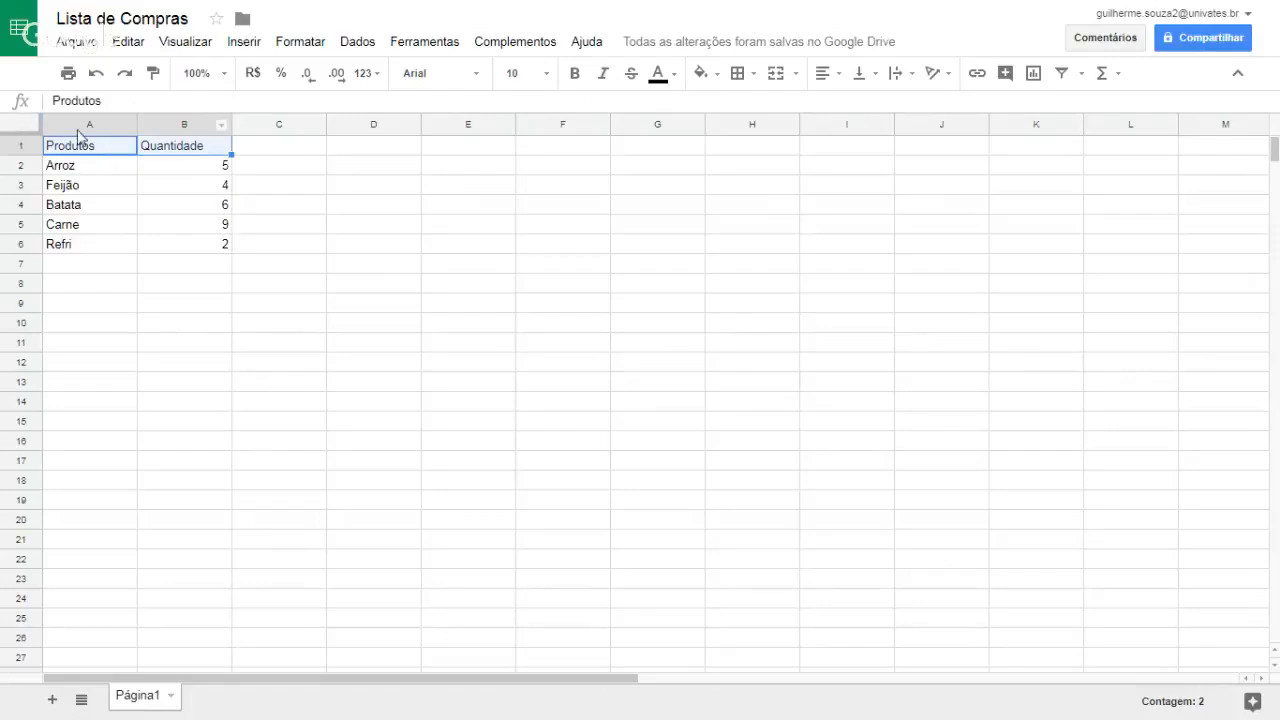
pyautogui.click(220, 300)
pyautogui.click(85, 147)
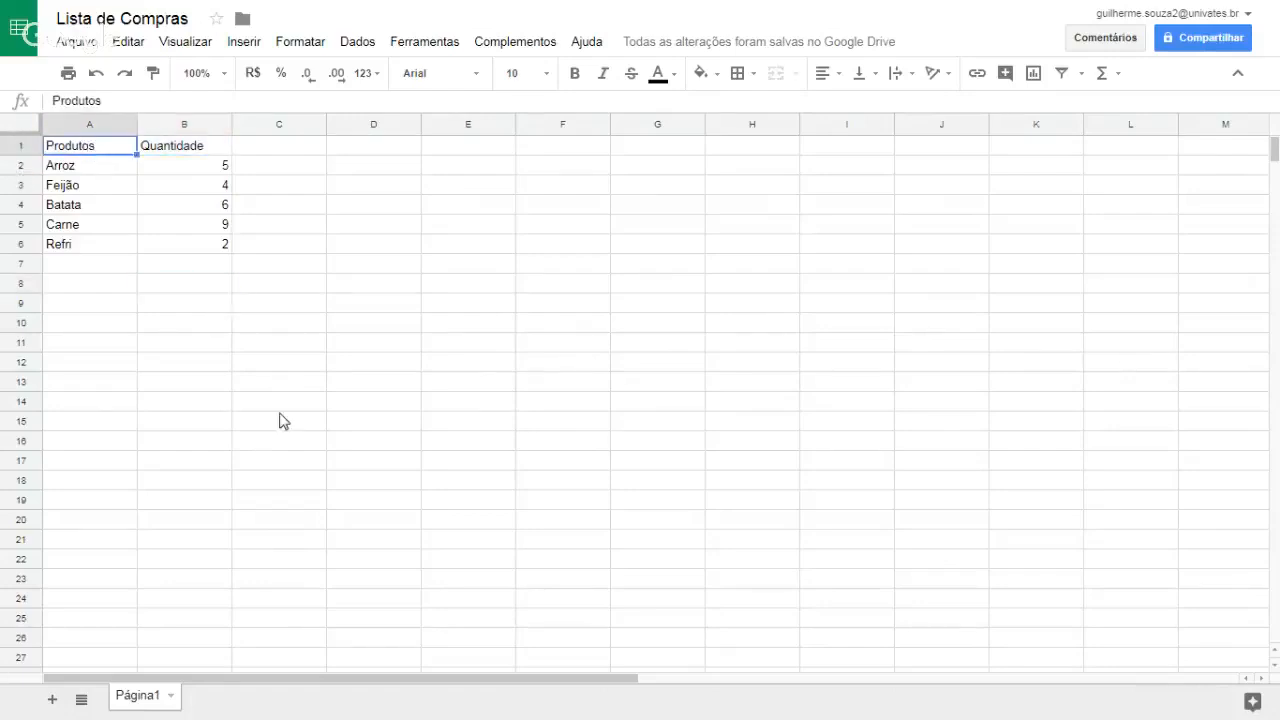
pyautogui.click(282, 419)
pyautogui.click(657, 420)
pyautogui.click(727, 297)
pyautogui.click(665, 264)
pyautogui.click(652, 384)
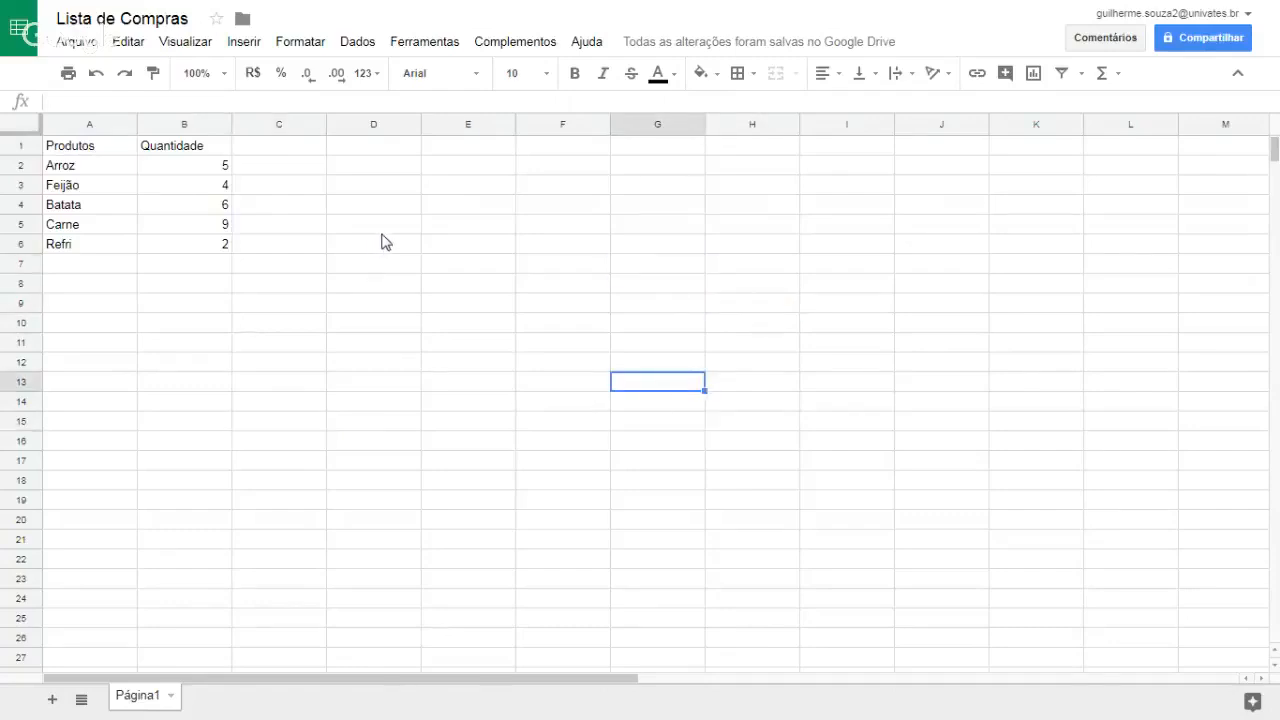
# Step: Select the empty cell range C4:D7 and examine the context commands available for it
pyautogui.moveTo(388, 205); pyautogui.dragTo(473, 248)
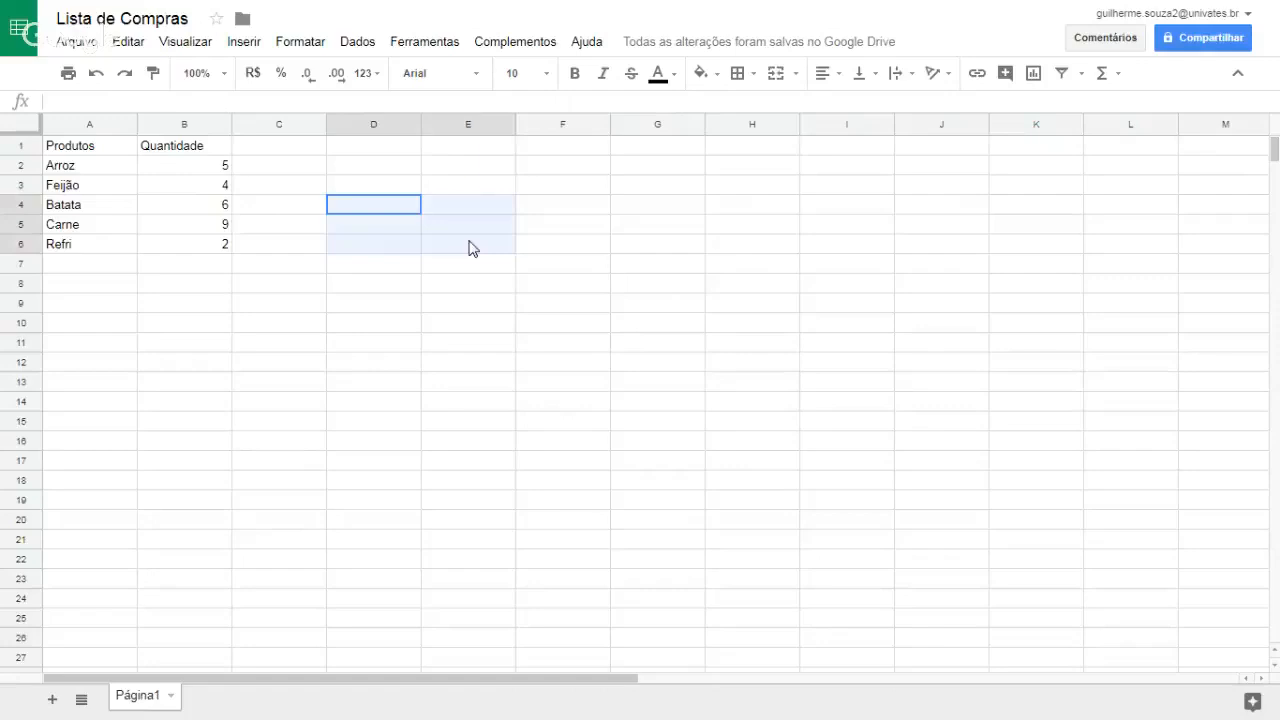
pyautogui.click(396, 208)
pyautogui.moveTo(389, 209); pyautogui.dragTo(306, 277)
pyautogui.rightClick(362, 209)
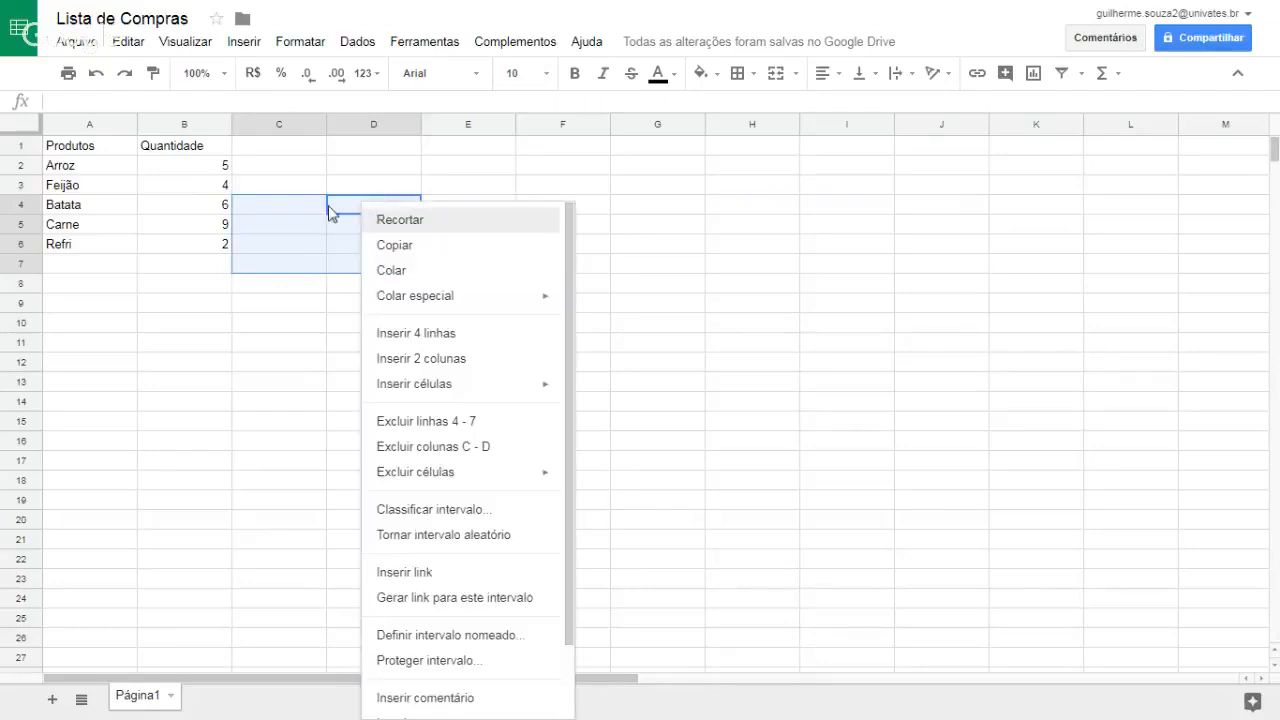
pyautogui.scroll(-2, 497, 440)
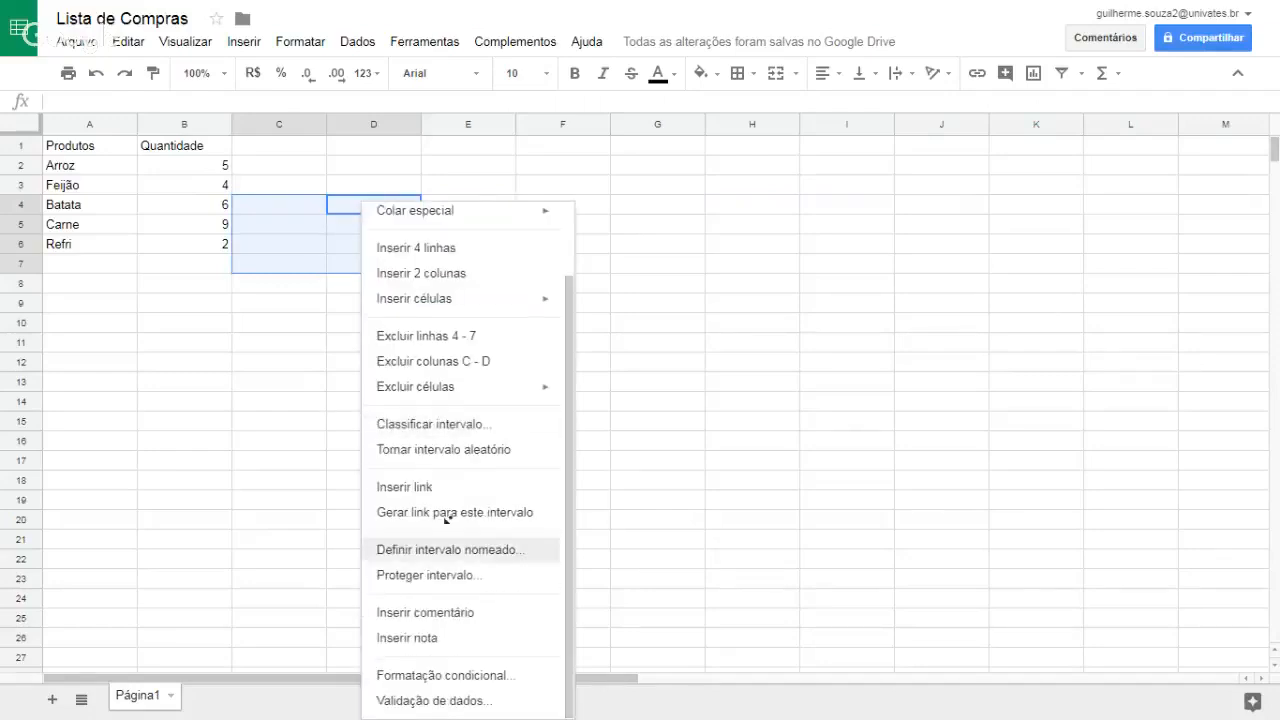
pyautogui.scroll(2, 500, 323)
pyautogui.click(426, 176)
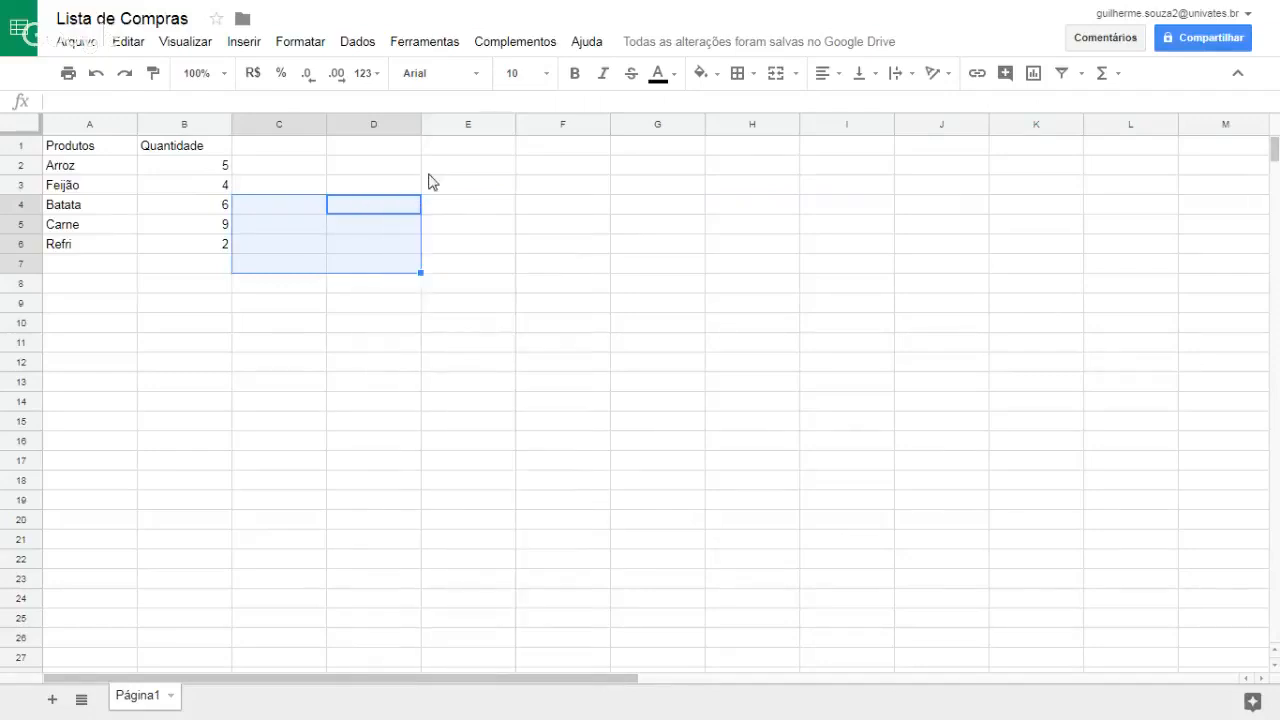
pyautogui.click(186, 258)
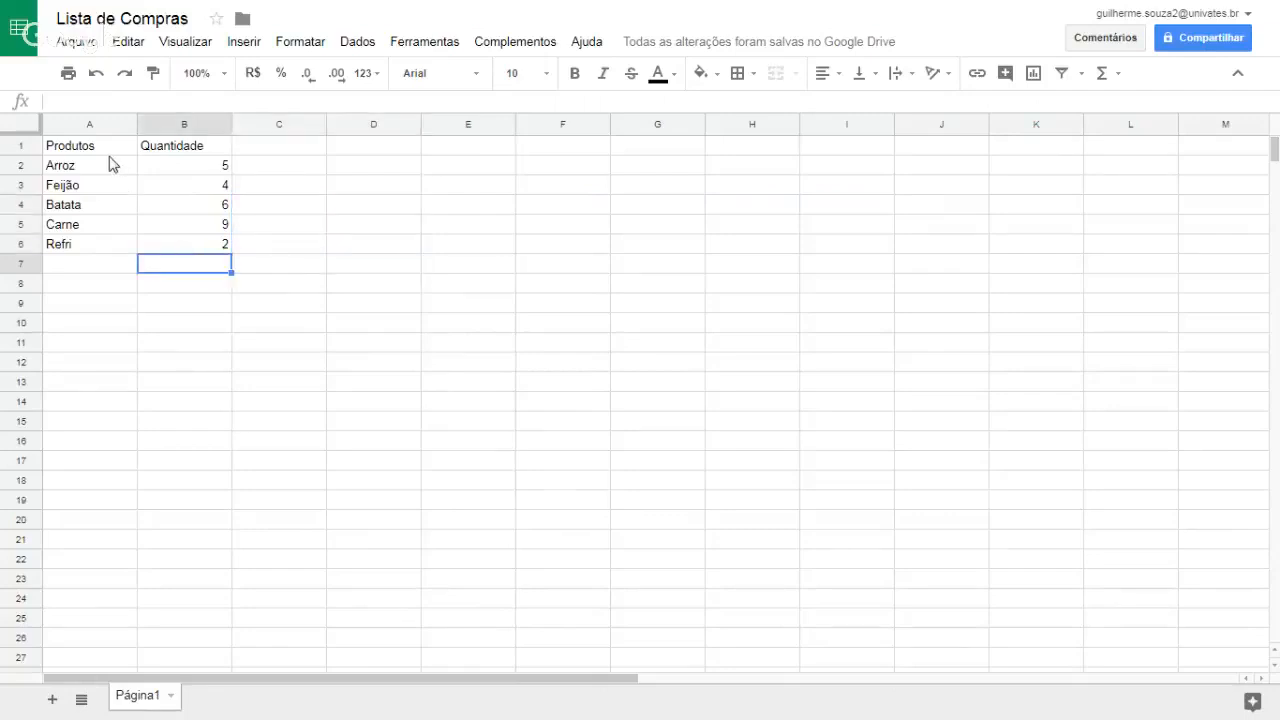
# Step: Make the headers Produtos and Quantidade in cells A1:B1 bold and centre them horizontally
pyautogui.moveTo(104, 150); pyautogui.dragTo(190, 152)
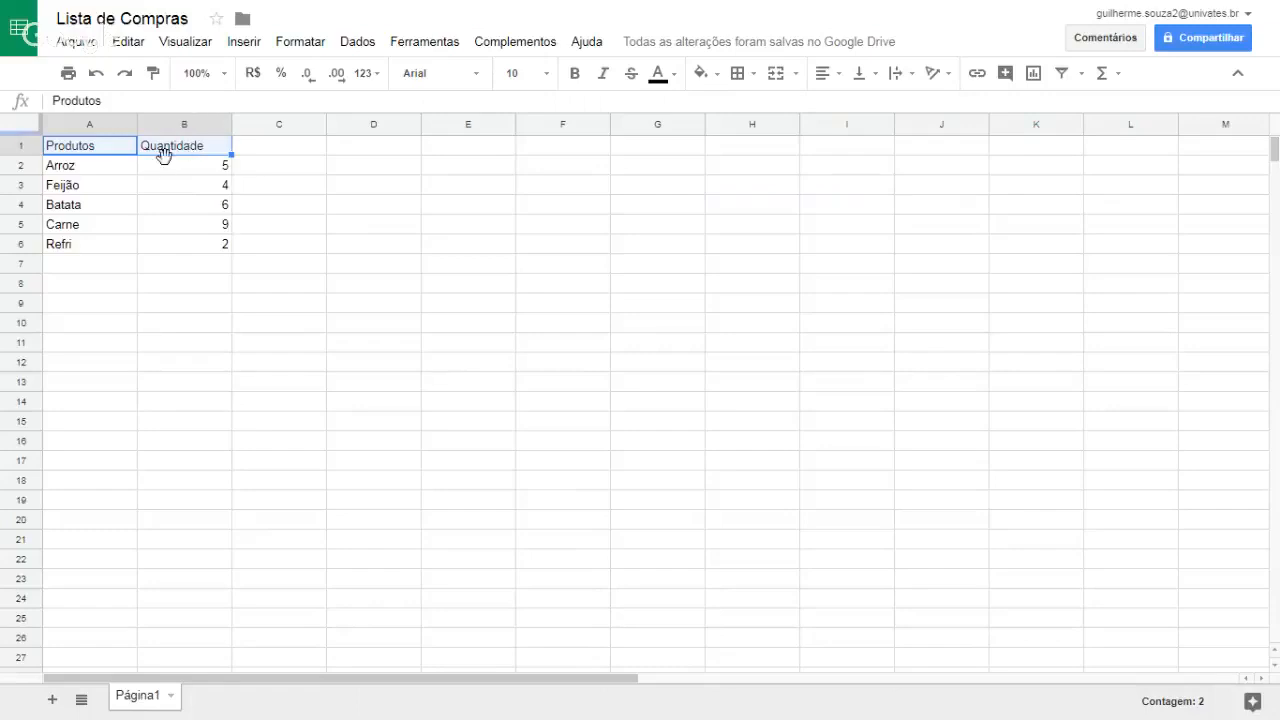
pyautogui.click(575, 73)
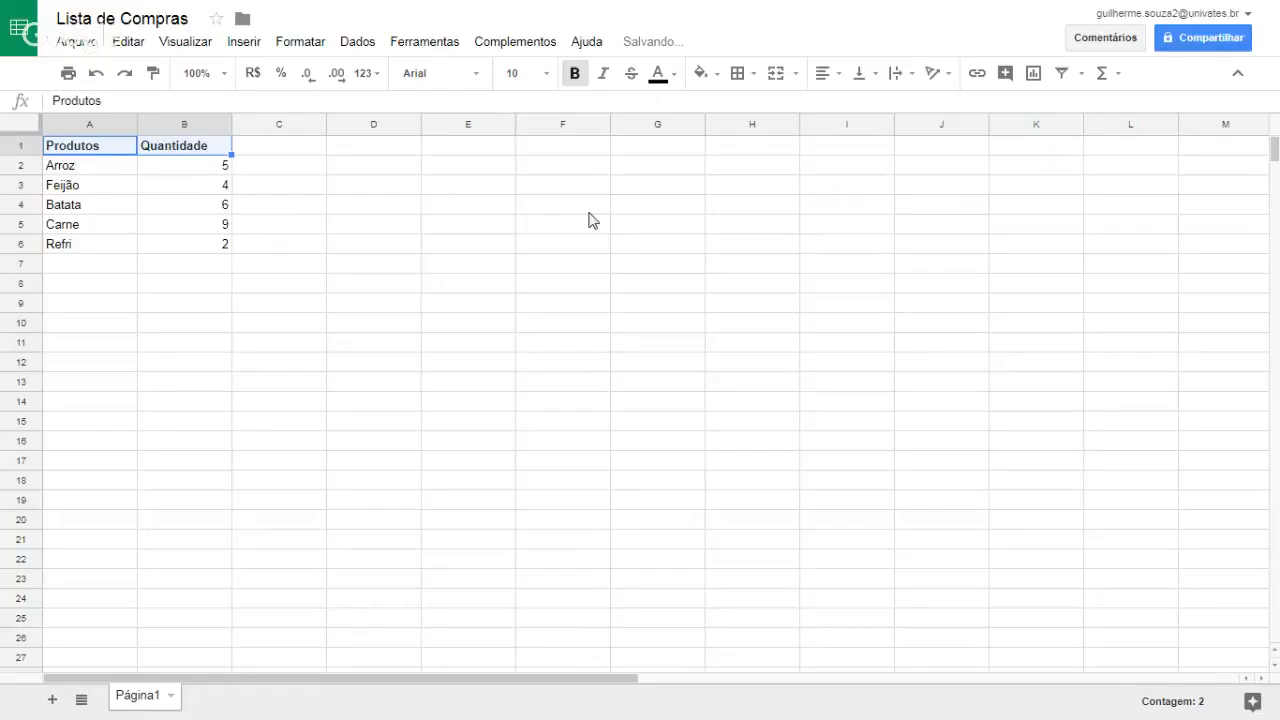
pyautogui.click(829, 76)
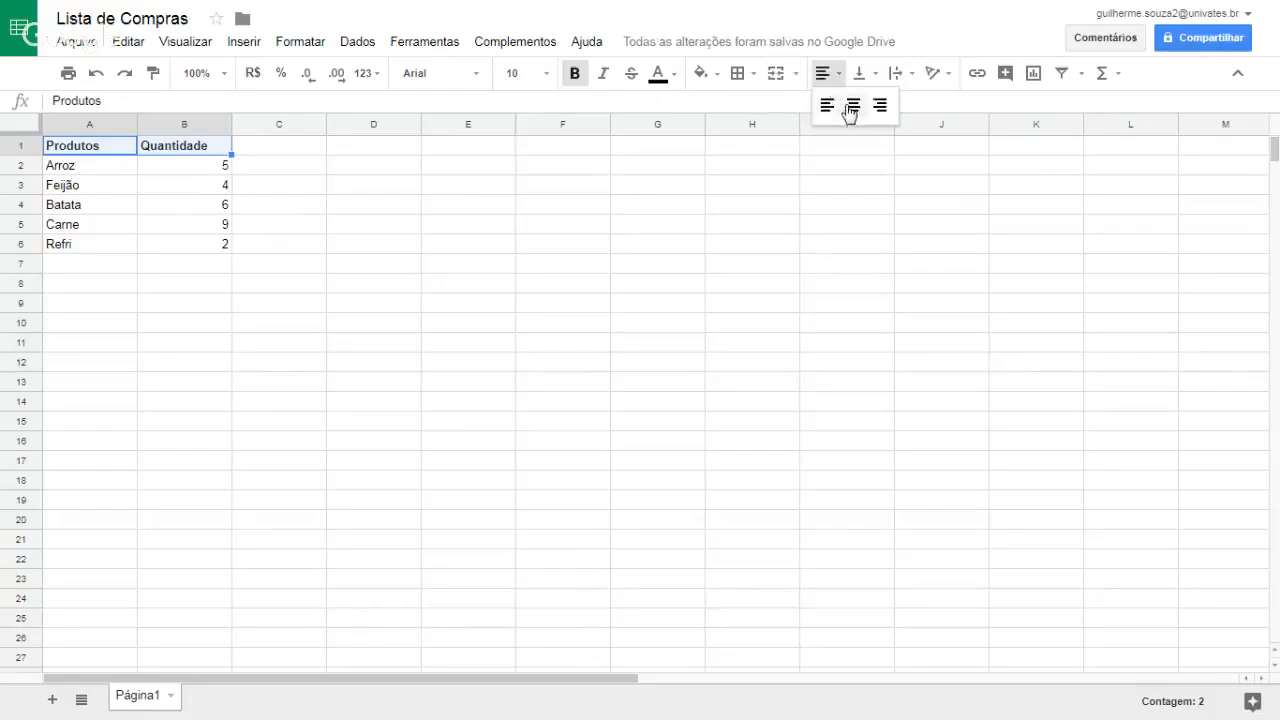
pyautogui.click(853, 104)
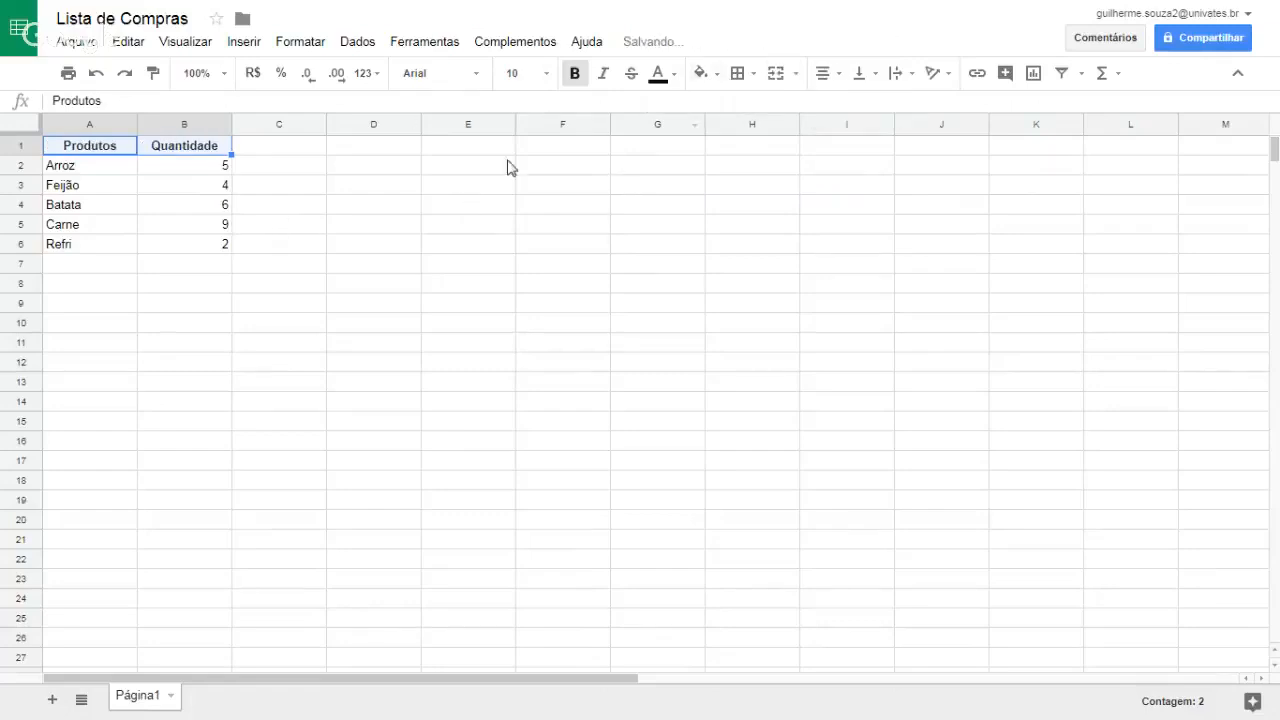
# Step: Apply all borders, outer and inner, to the shopping list table in cells A1:B6
pyautogui.click(171, 325)
pyautogui.moveTo(225, 244); pyautogui.dragTo(65, 152)
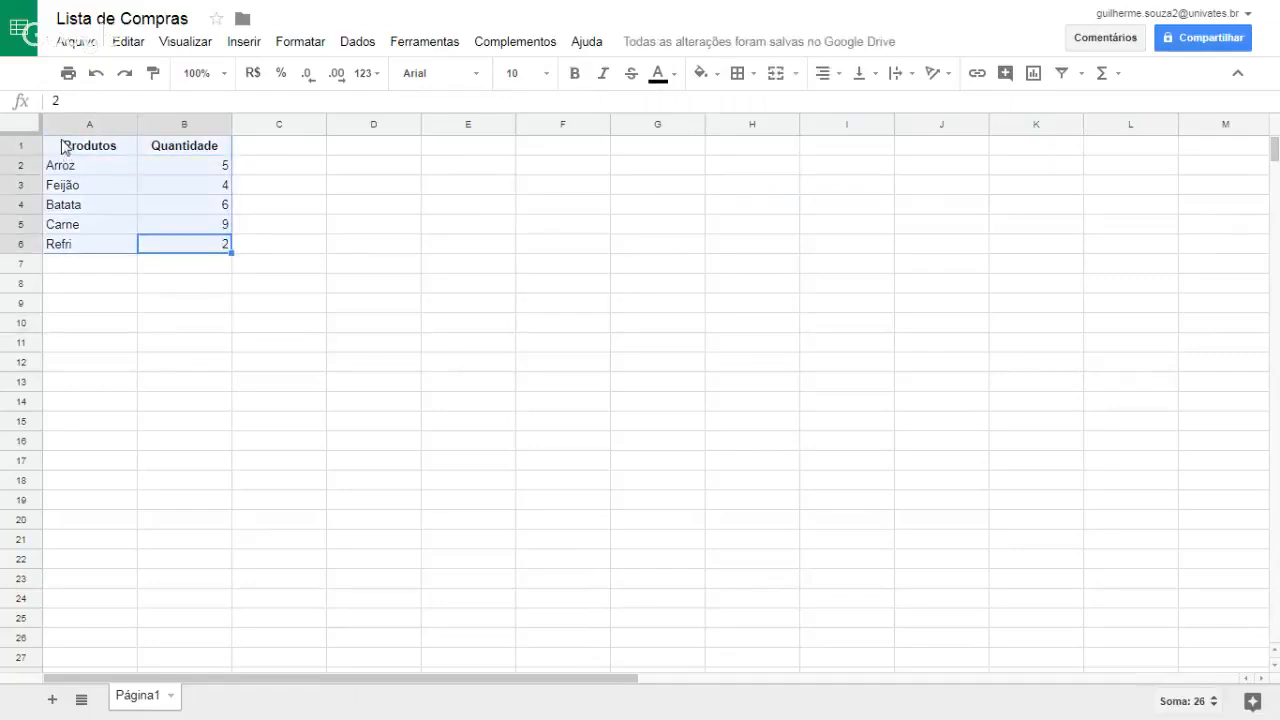
pyautogui.click(740, 73)
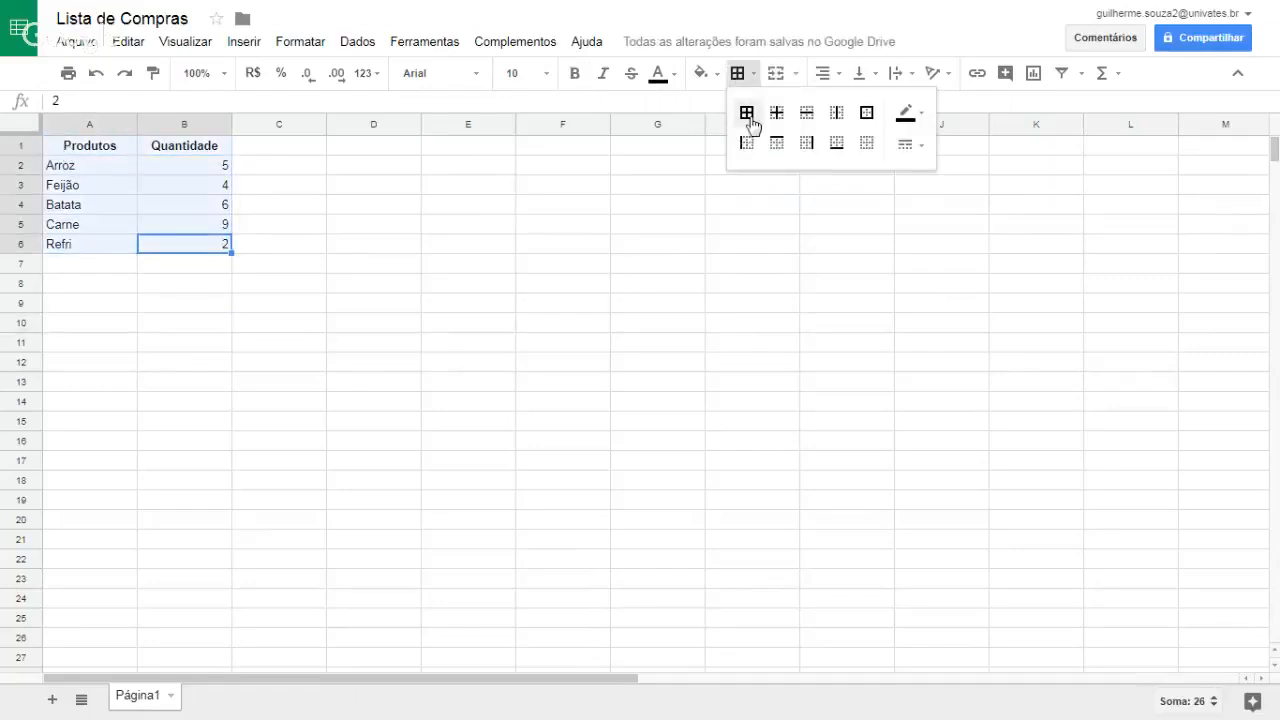
pyautogui.click(748, 116)
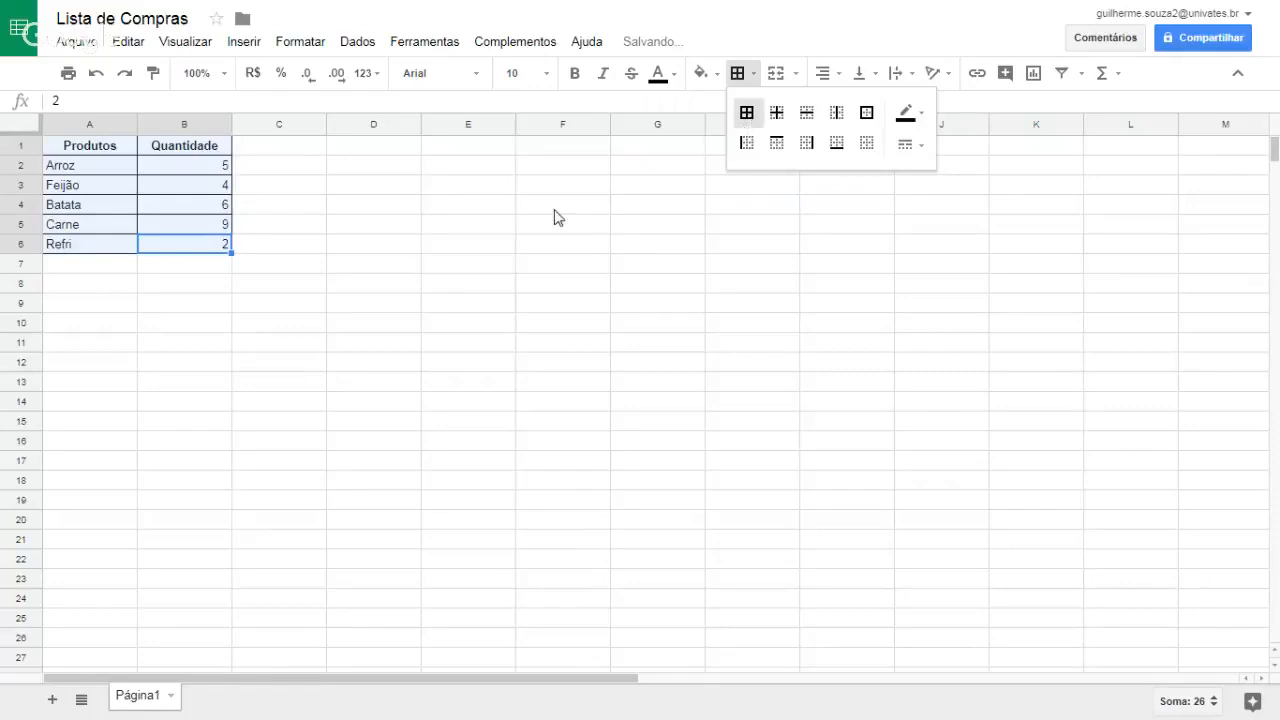
pyautogui.click(411, 214)
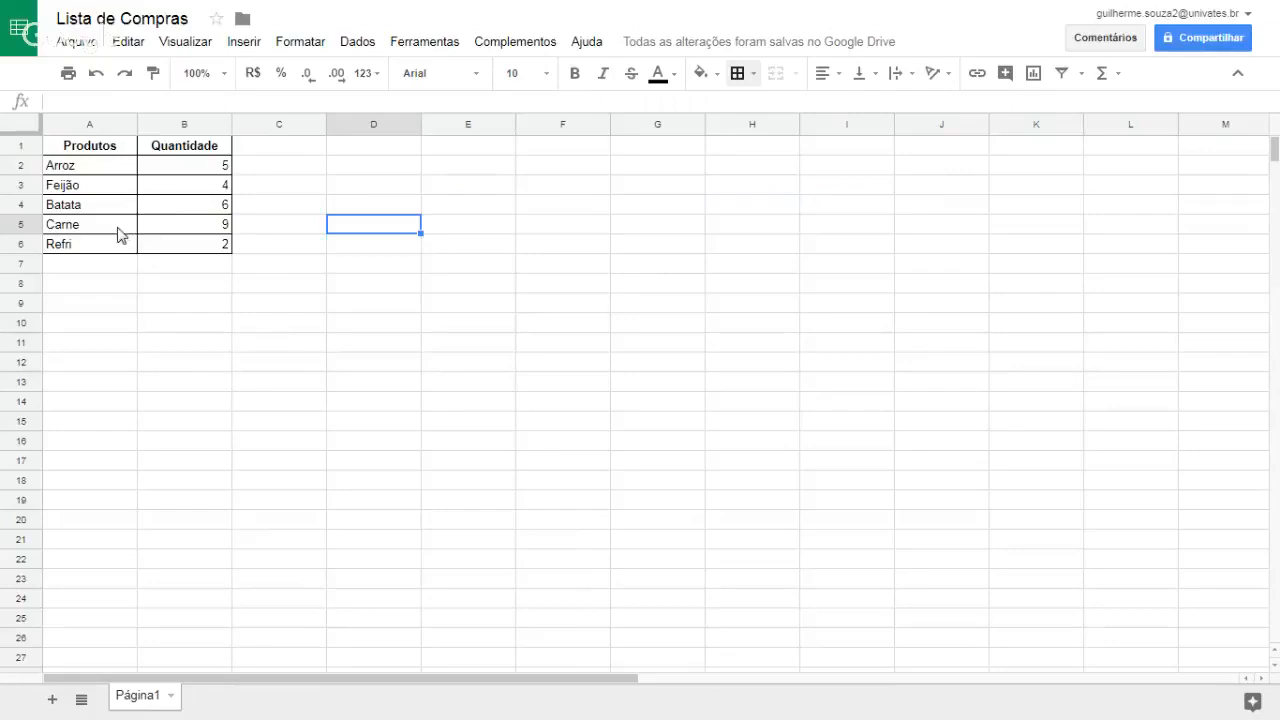
# Step: Copy the product rows A2:B6 and paste them three times in succession below the table, filling rows 7 to 21
pyautogui.moveTo(110, 155); pyautogui.dragTo(190, 244)
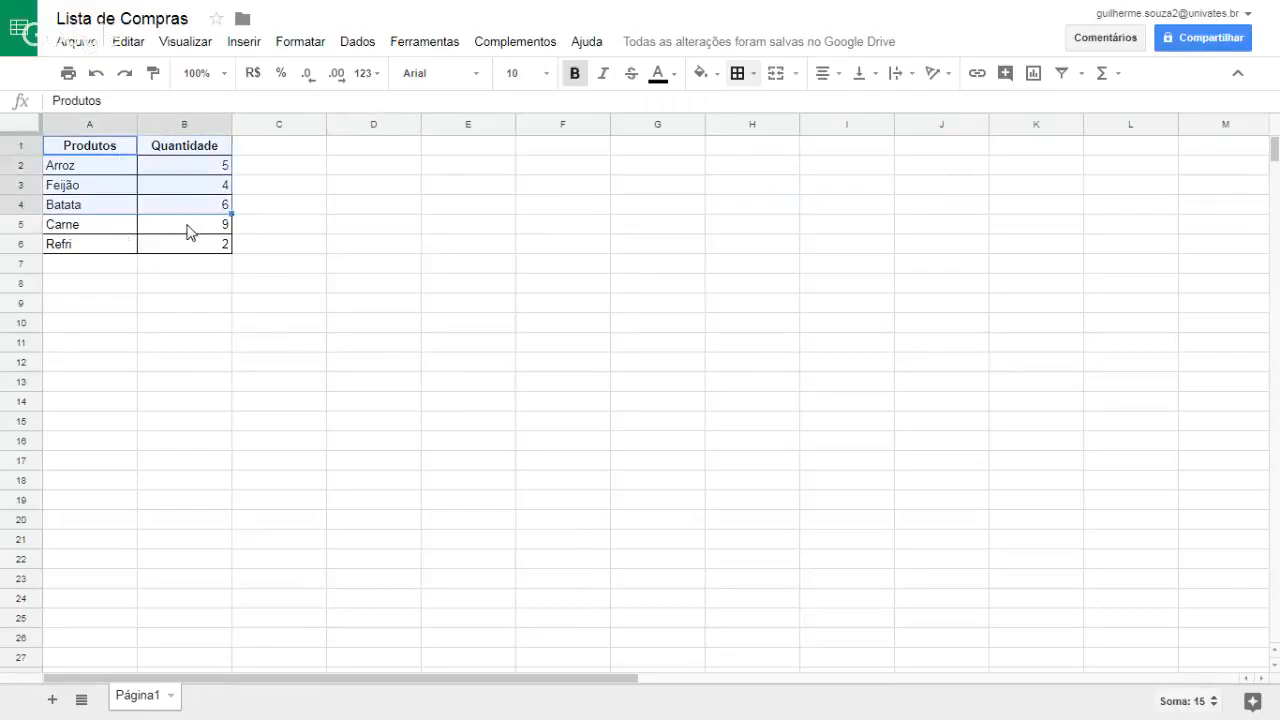
pyautogui.click(195, 247)
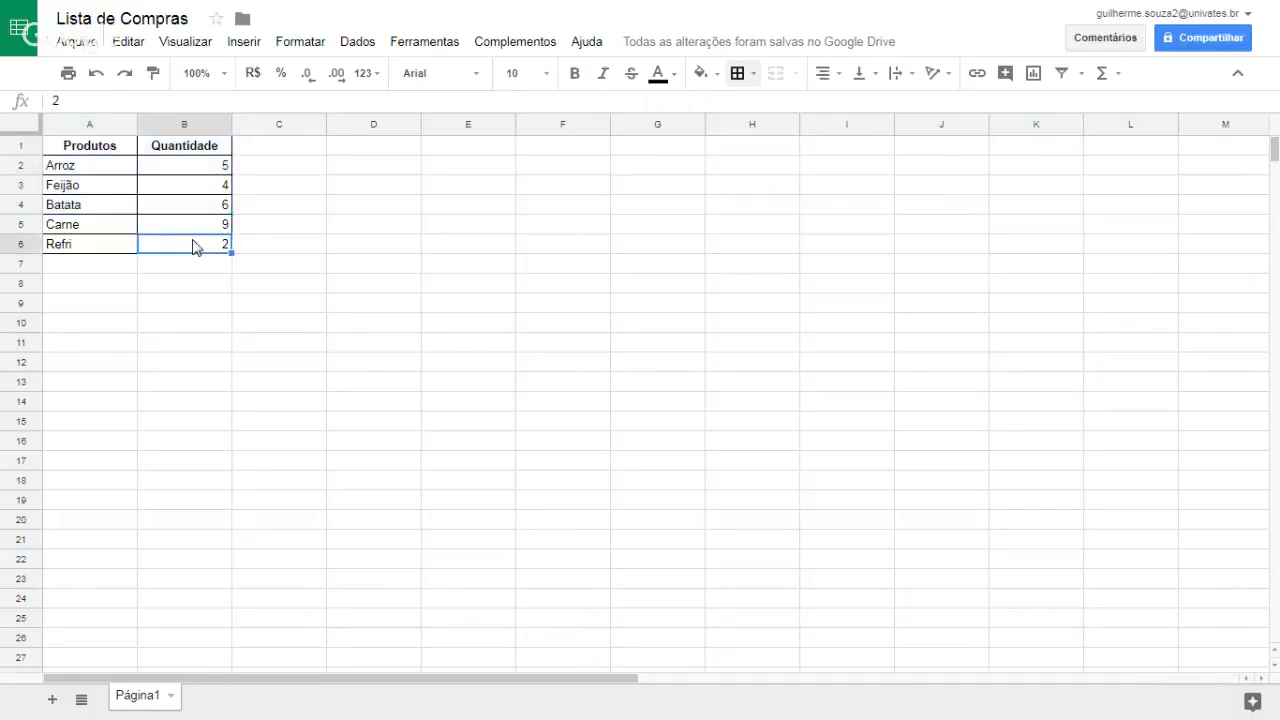
pyautogui.moveTo(117, 168); pyautogui.dragTo(223, 251)
pyautogui.hotkey('ctrl', 'c')
pyautogui.click(121, 266)
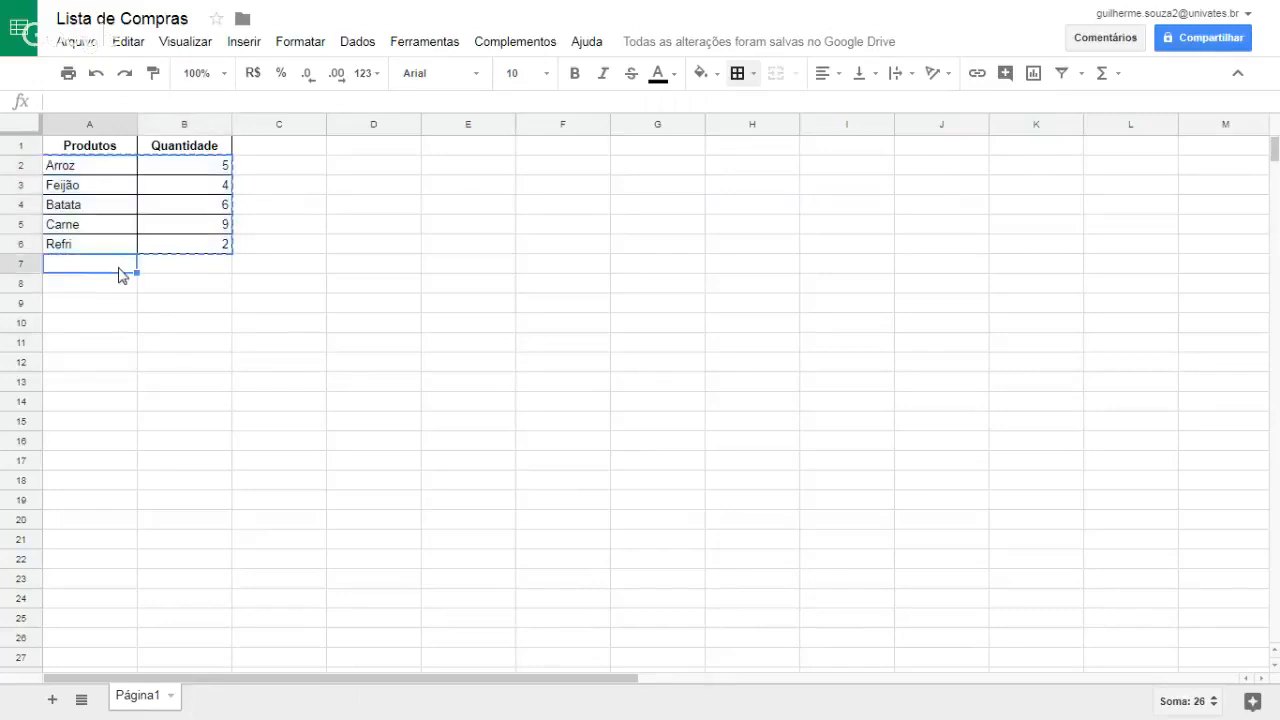
pyautogui.hotkey('ctrl', 'v')
pyautogui.click(77, 367)
pyautogui.hotkey('ctrl', 'v')
pyautogui.click(83, 384)
pyautogui.click(86, 446)
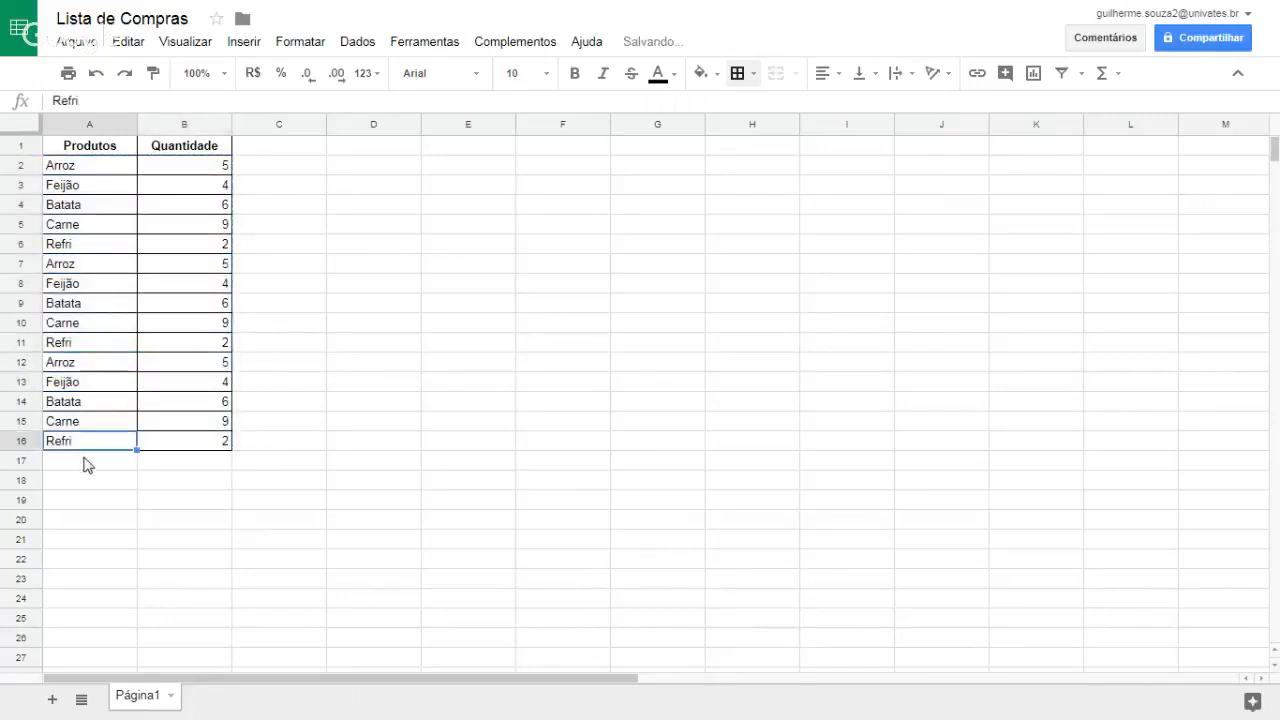
pyautogui.hotkey('ctrl', 'v')
pyautogui.hotkey('ctrl', 'z')
pyautogui.click(94, 463)
pyautogui.hotkey('ctrl', 'v')
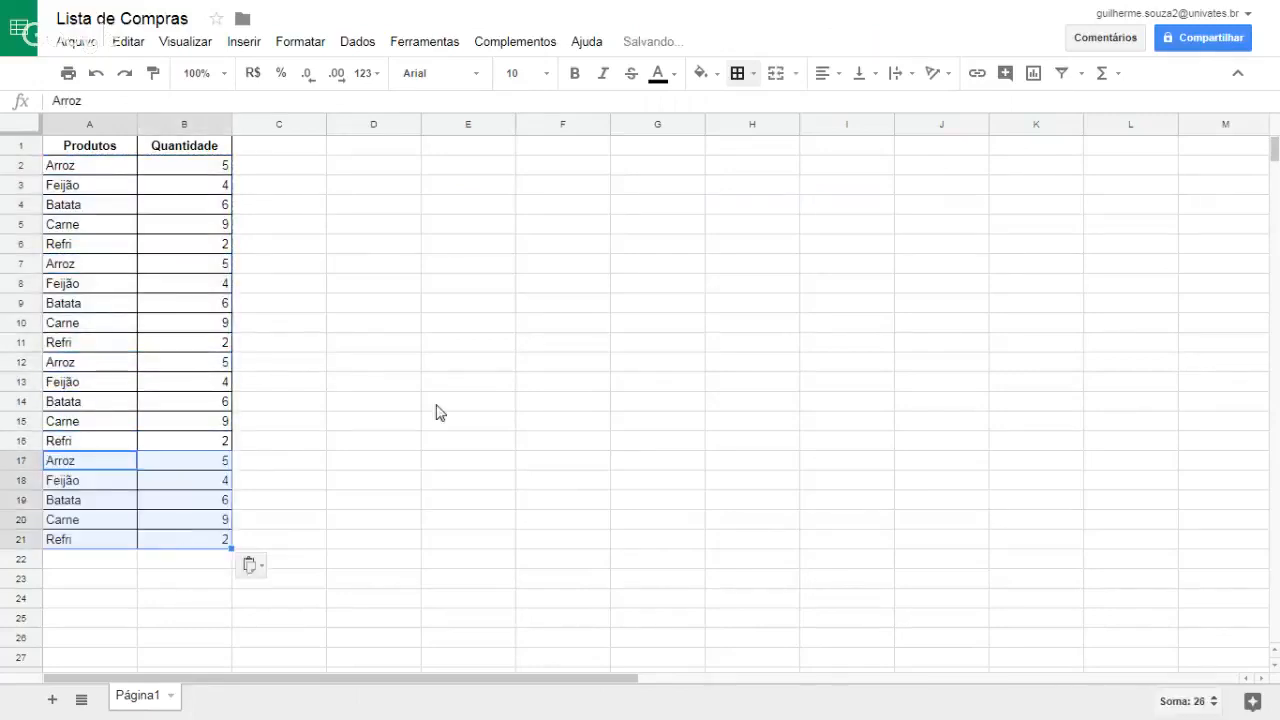
pyautogui.click(437, 405)
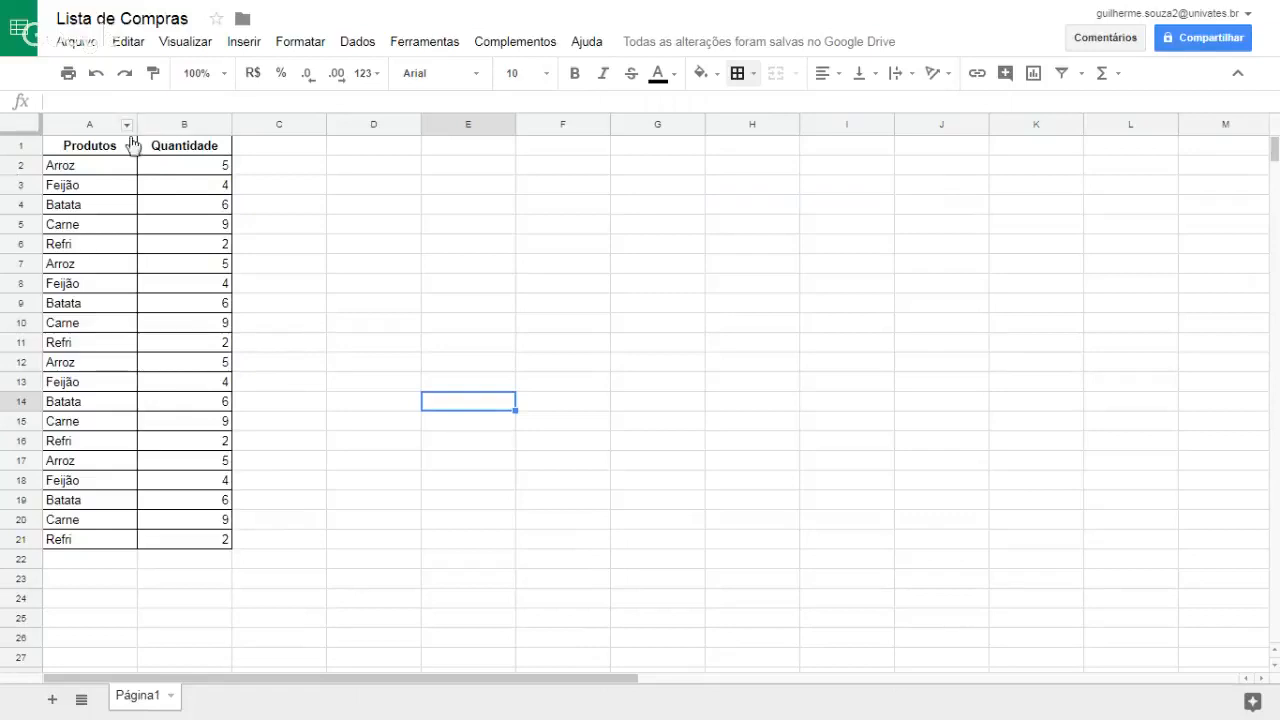
# Step: Apply alternating colours to the range A1:B21 using the default yellow style with a header
pyautogui.moveTo(89, 148); pyautogui.dragTo(214, 538)
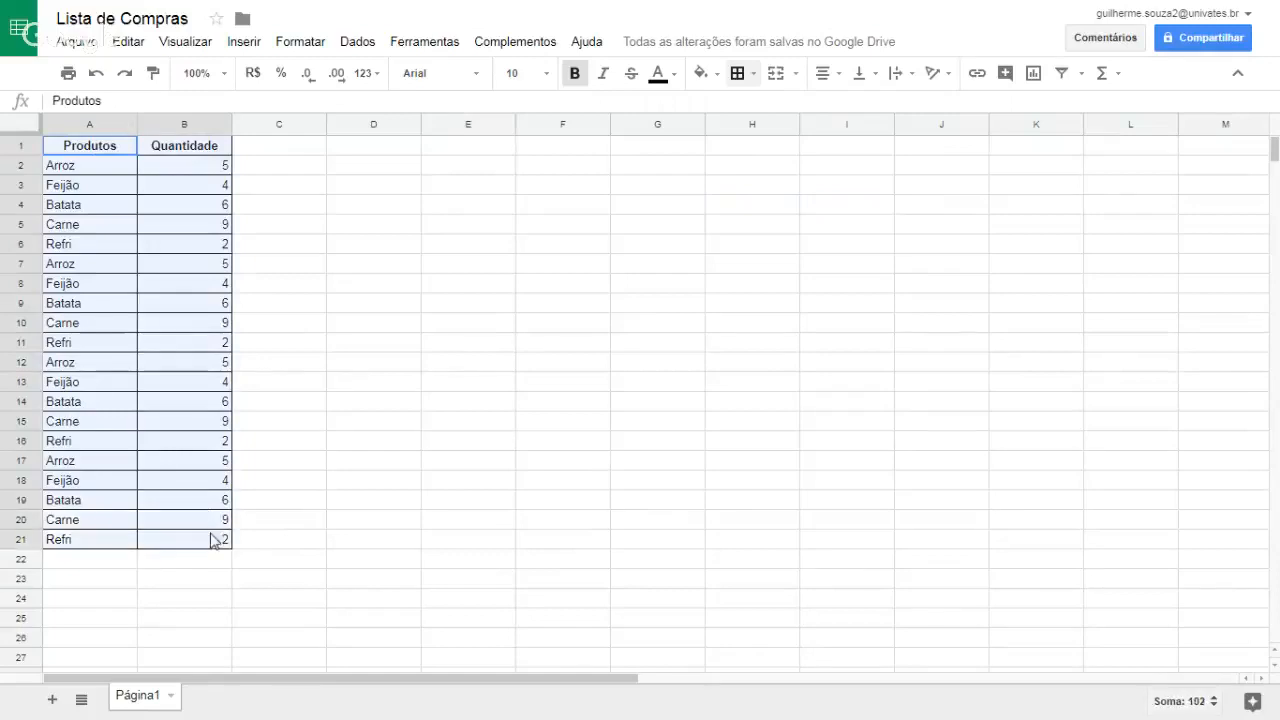
pyautogui.click(300, 41)
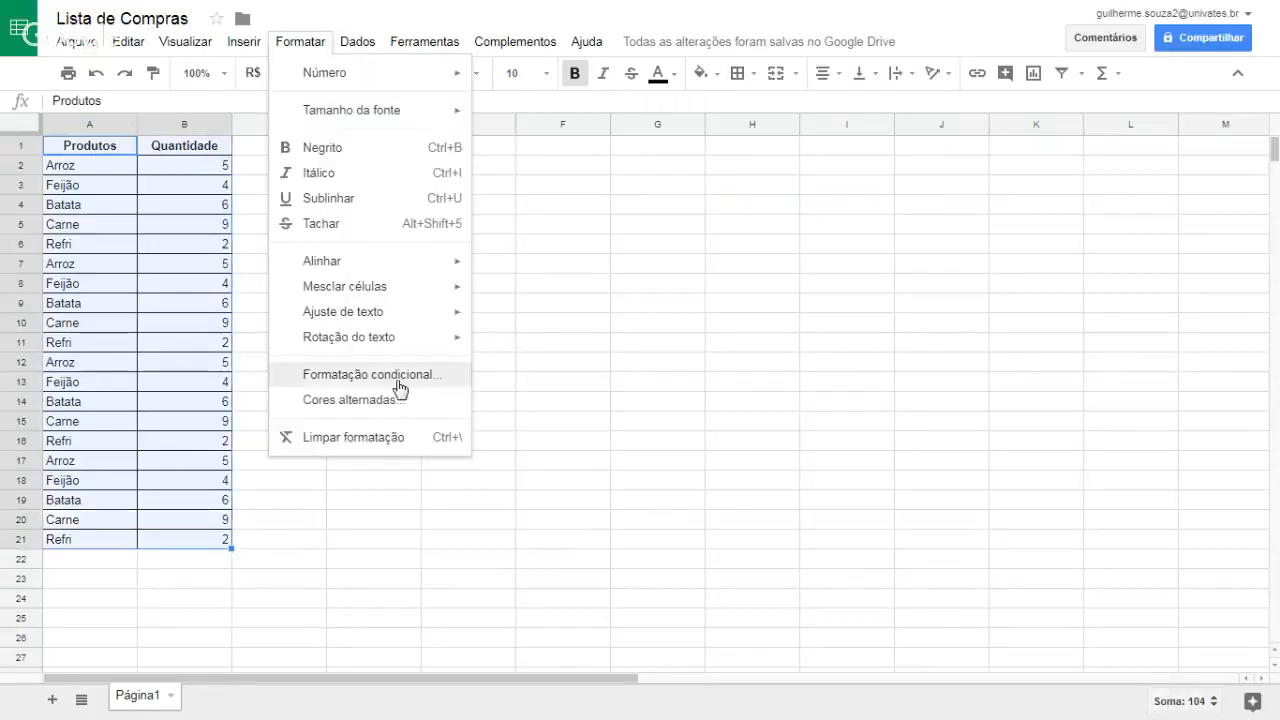
pyautogui.click(379, 401)
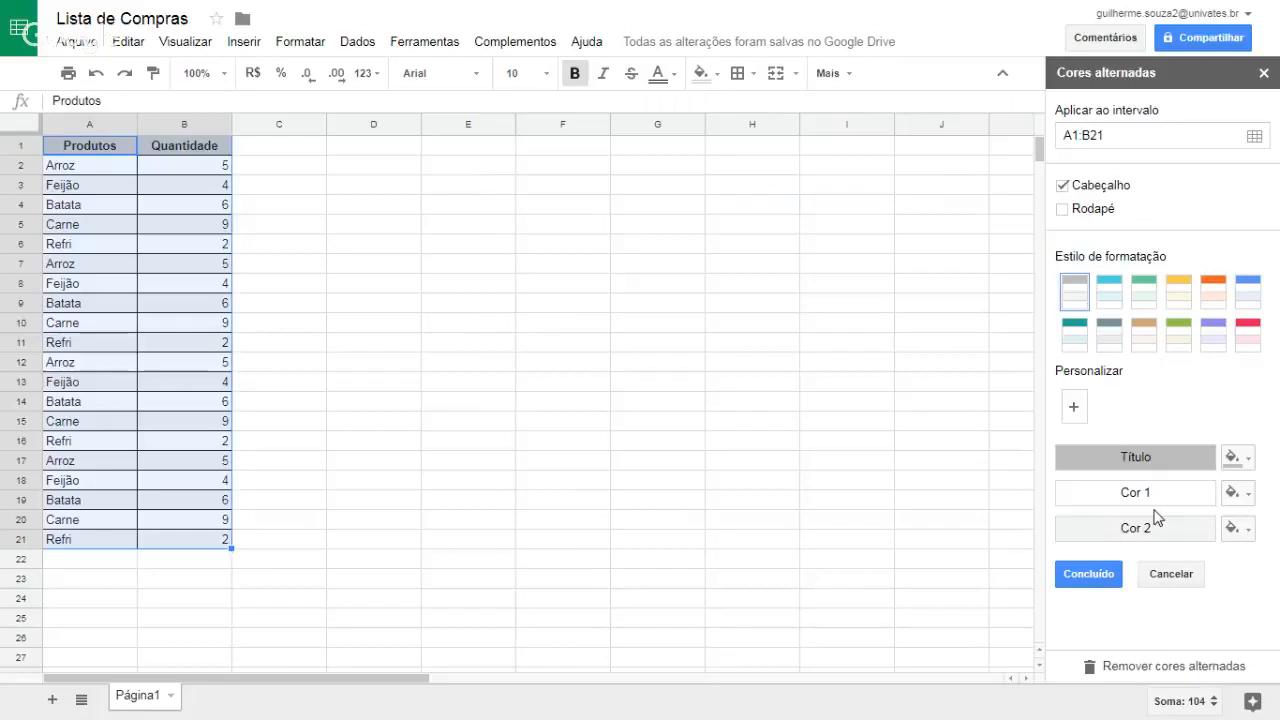
pyautogui.click(1176, 302)
pyautogui.moveTo(500, 401); pyautogui.dragTo(495, 383)
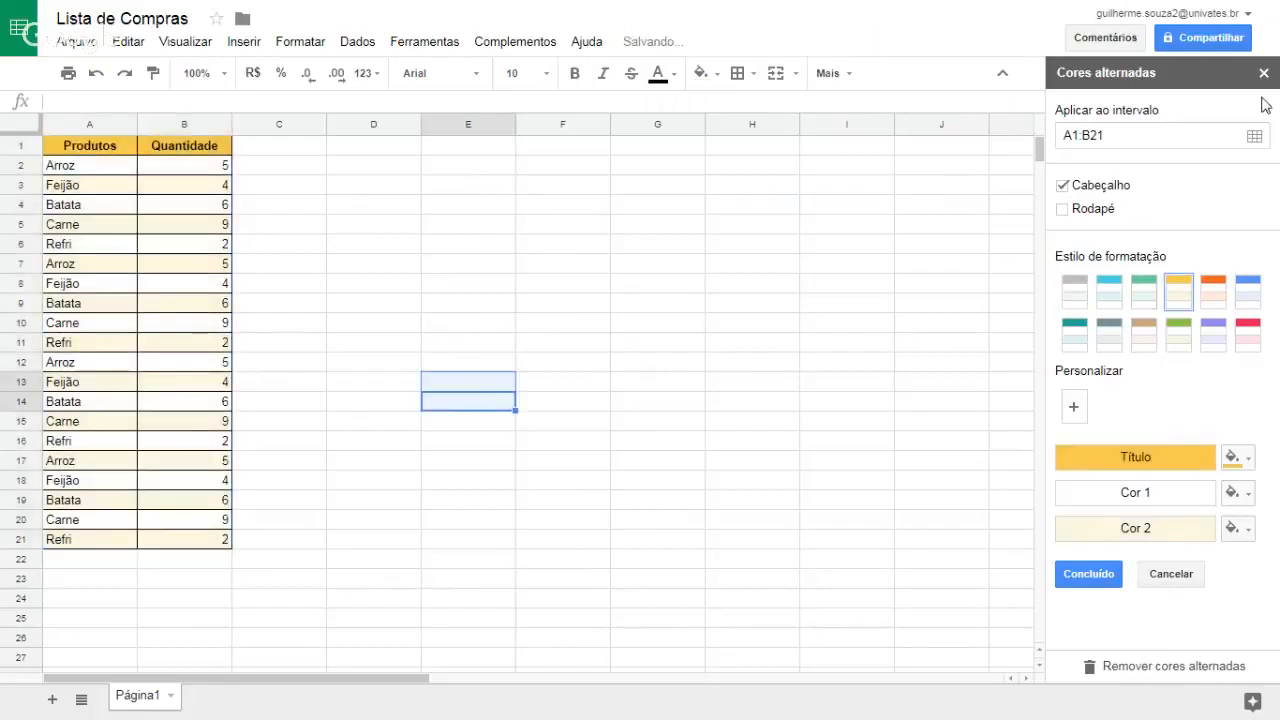
pyautogui.click(1088, 574)
pyautogui.click(117, 306)
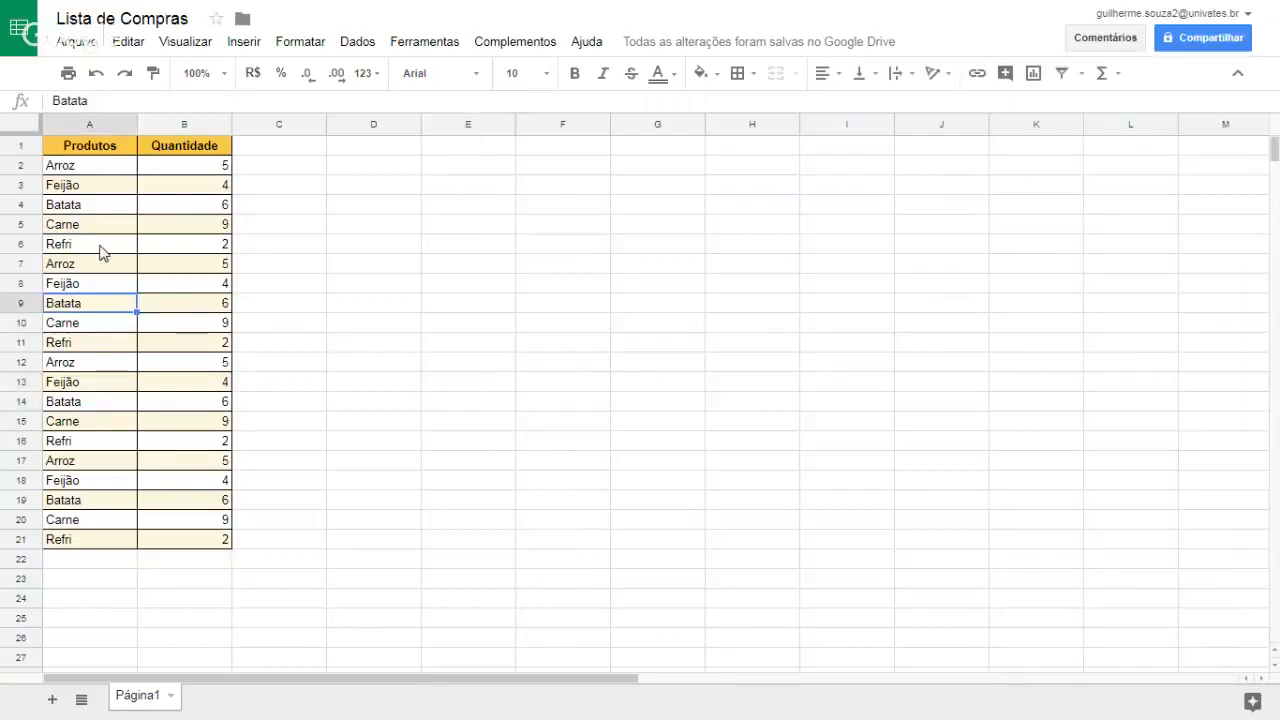
pyautogui.moveTo(93, 173); pyautogui.dragTo(193, 535)
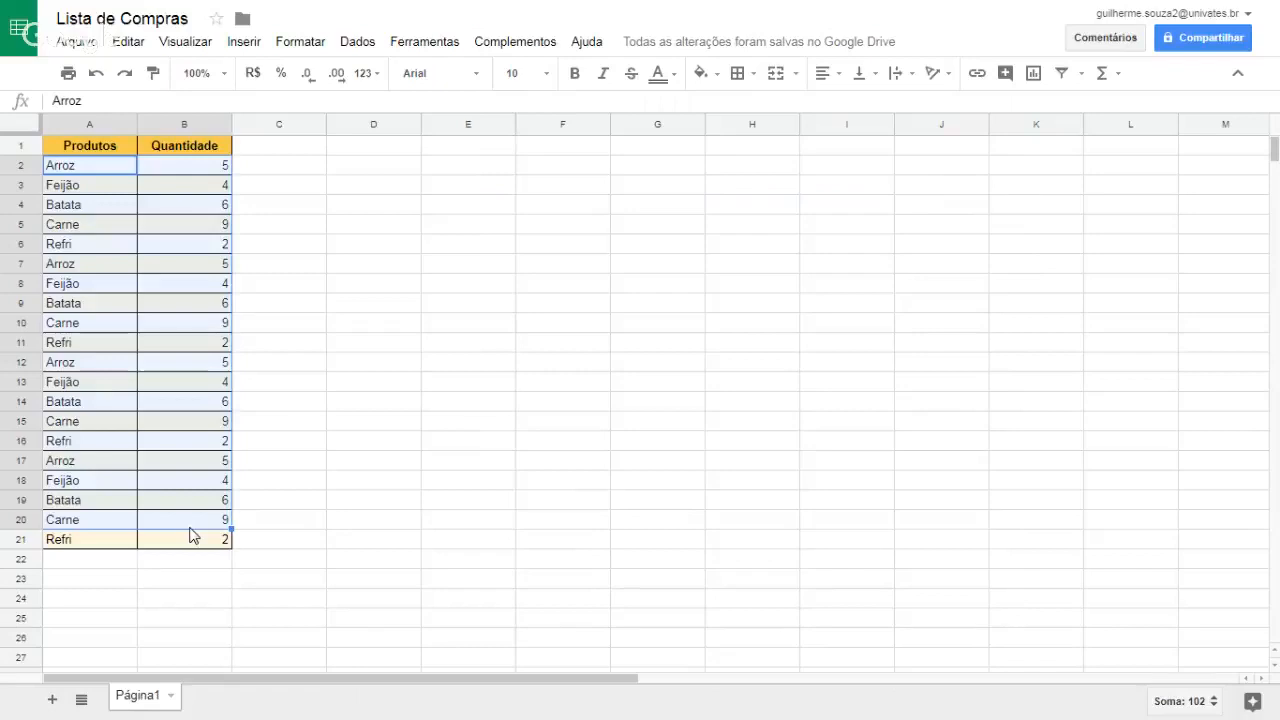
pyautogui.click(306, 426)
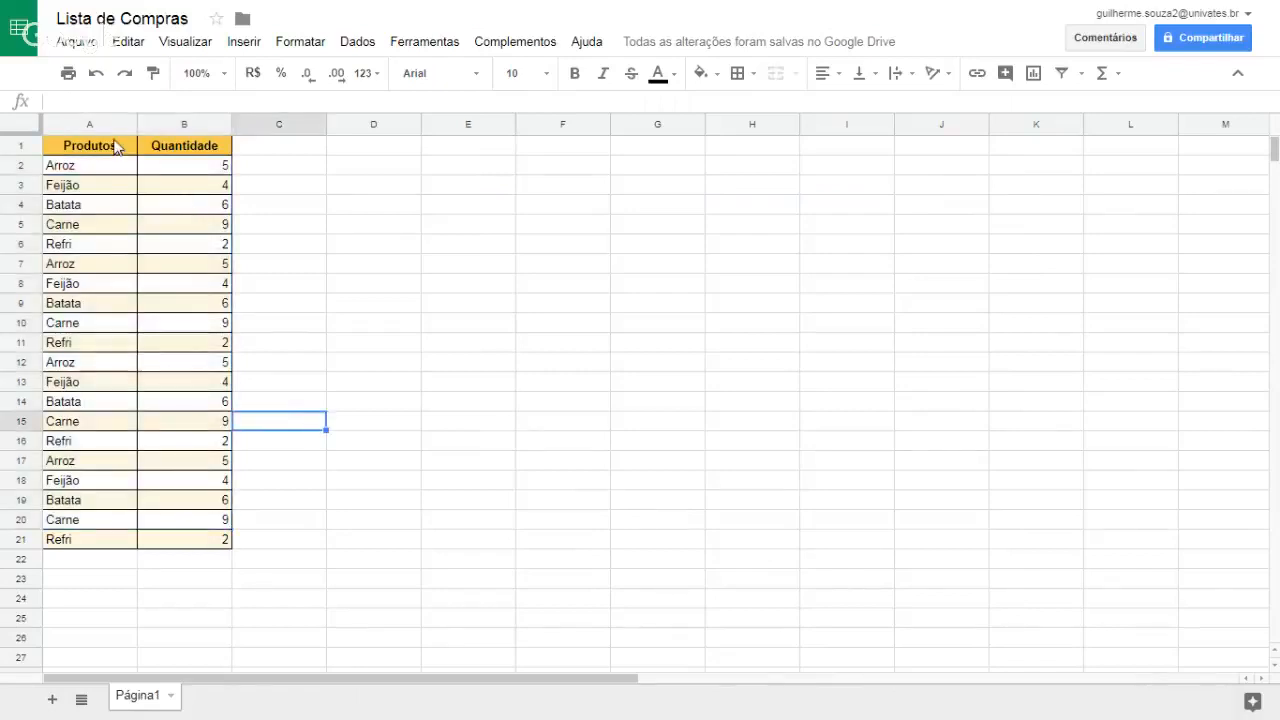
pyautogui.click(112, 145)
pyautogui.click(290, 441)
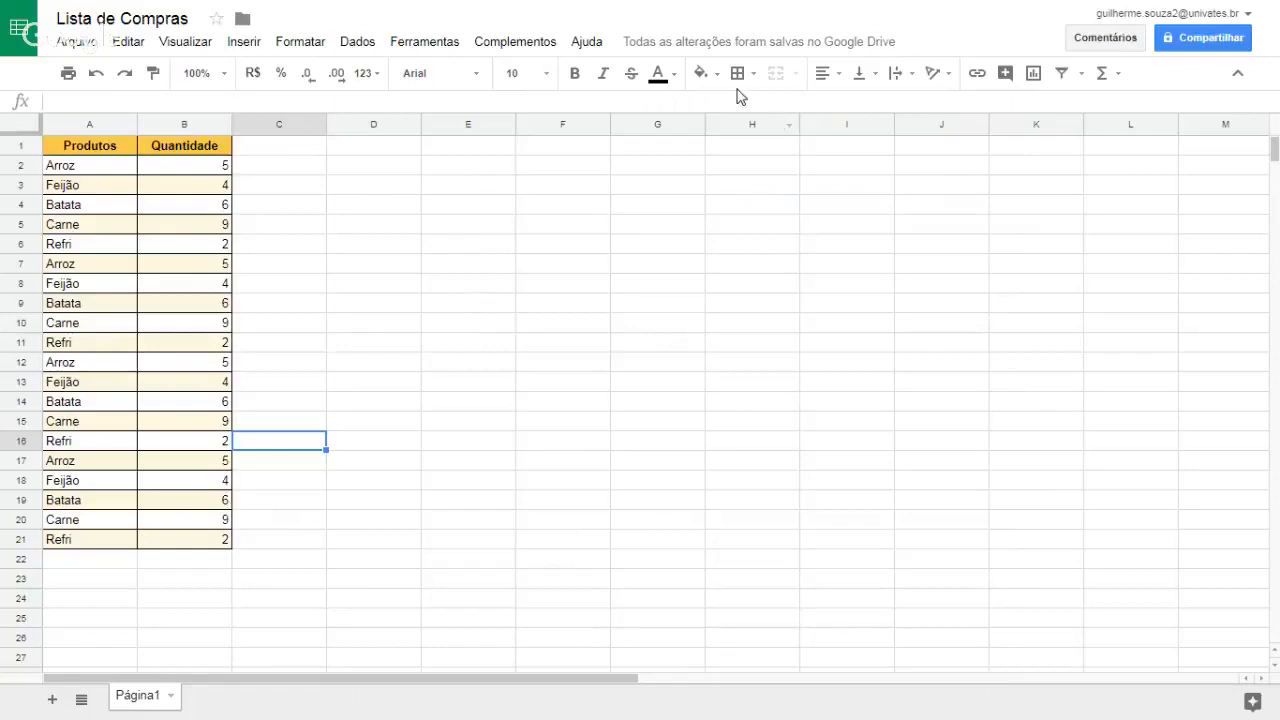
pyautogui.click(285, 150)
pyautogui.click(181, 543)
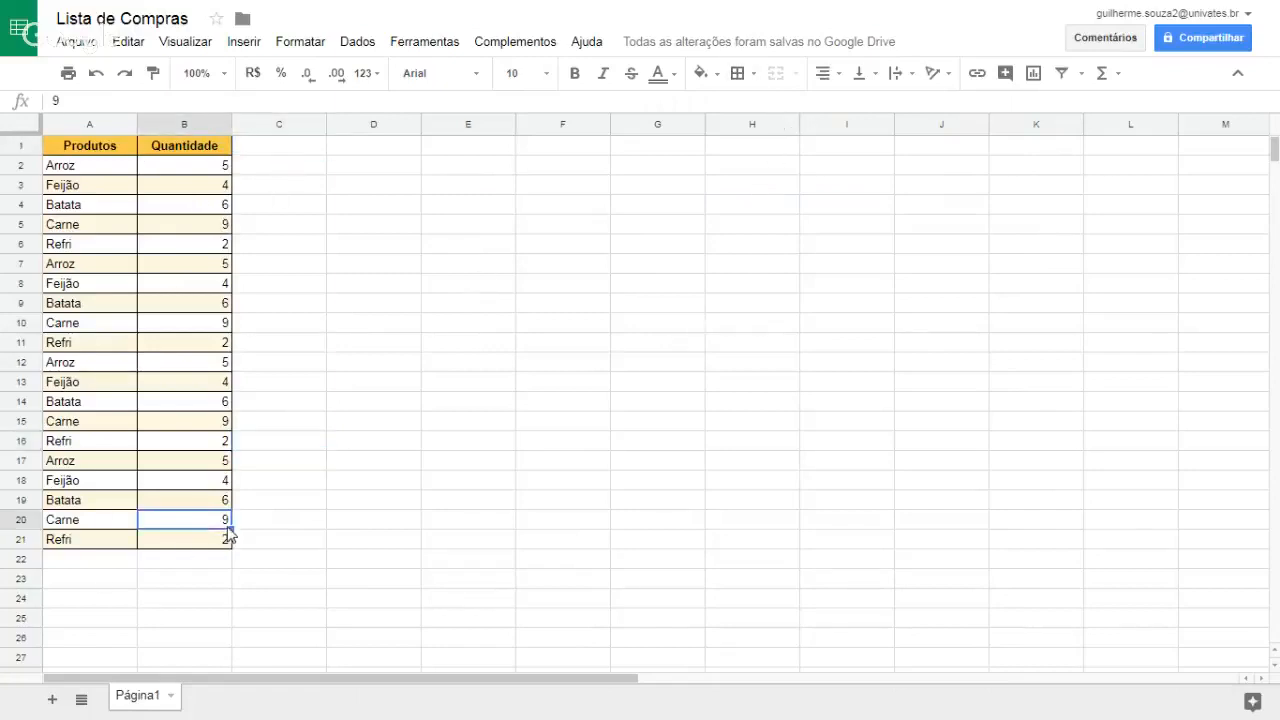
# Step: Enter the label TOTAL in cell A22, directly below the last product row
pyautogui.click(112, 560)
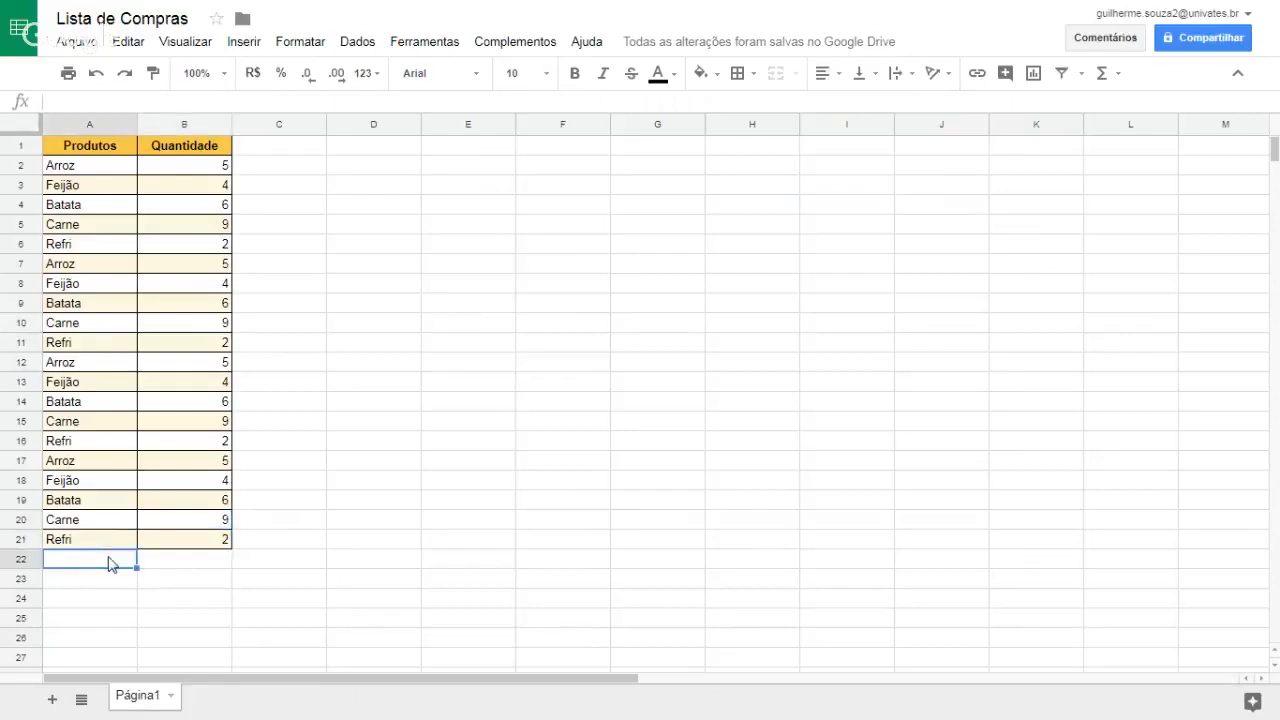
pyautogui.write('TOAL')
pyautogui.press('BackSpace')
pyautogui.press('BackSpace')
pyautogui.press('Return')
pyautogui.write('TA')
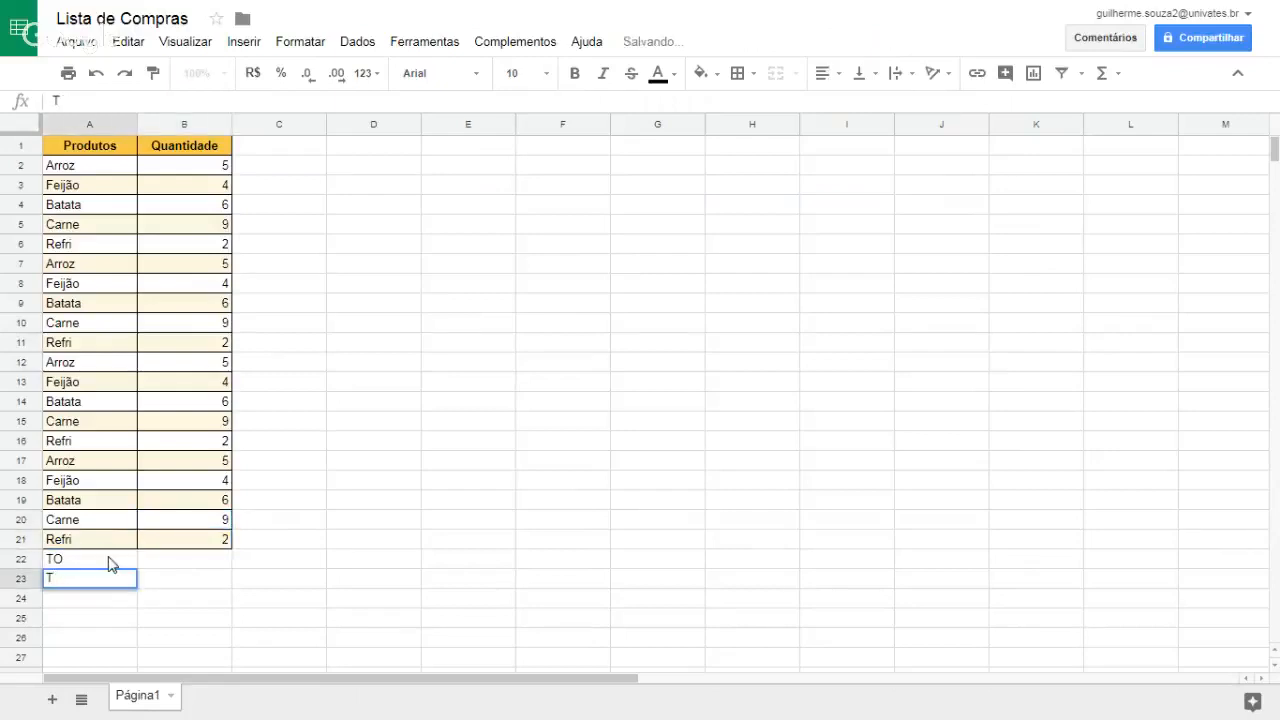
pyautogui.click(110, 562)
pyautogui.write('TOTAL')
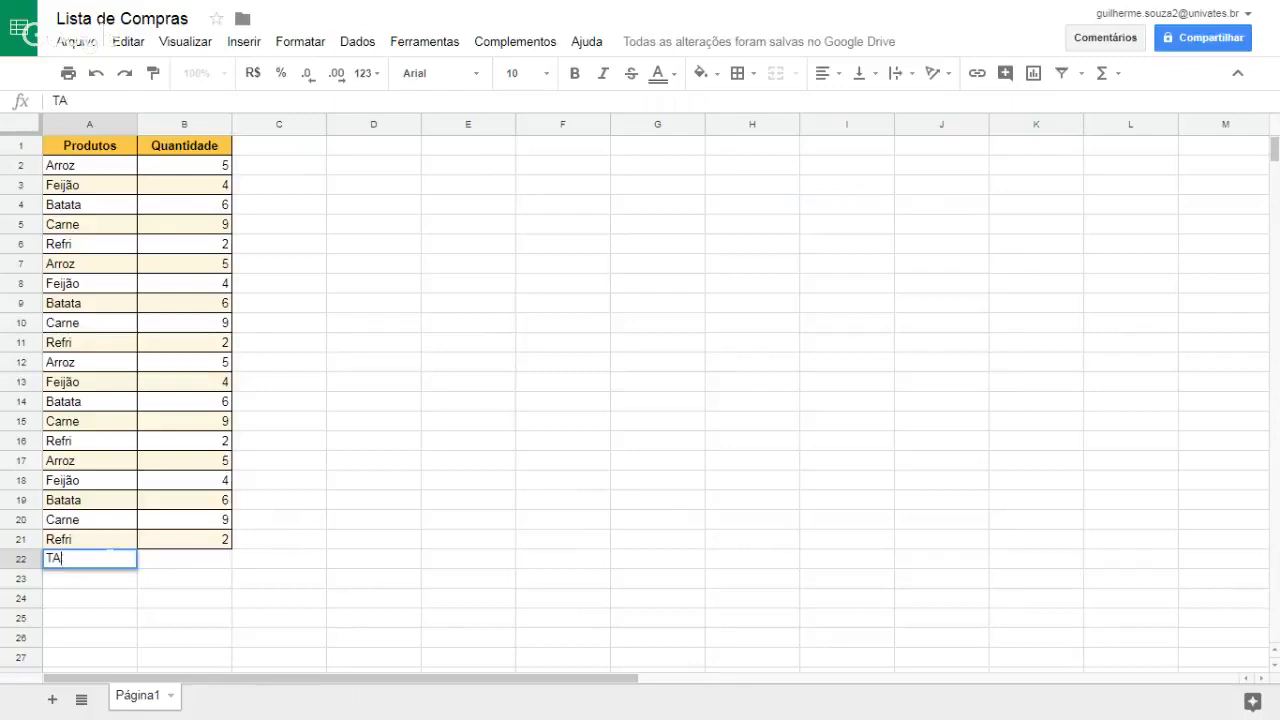
pyautogui.click(286, 557)
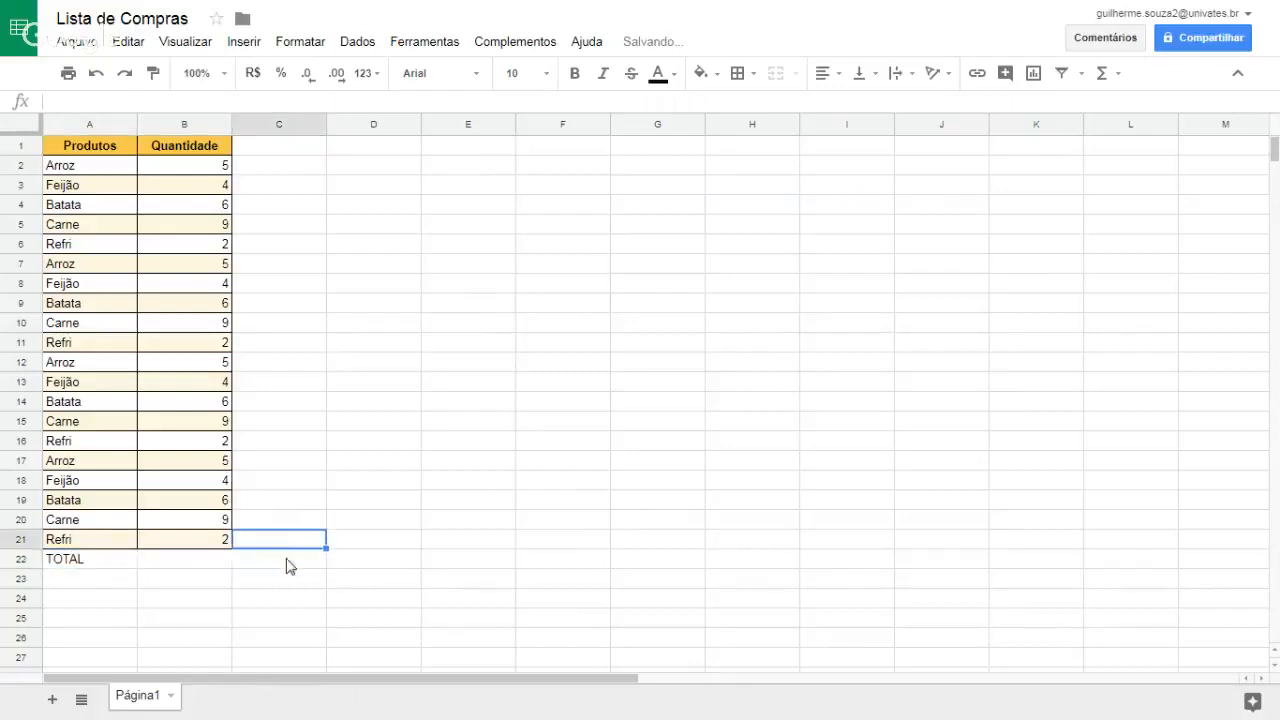
# Step: Merge cells A22:B22 into one cell and centre the TOTAL label horizontally in it
pyautogui.moveTo(110, 567); pyautogui.dragTo(167, 562)
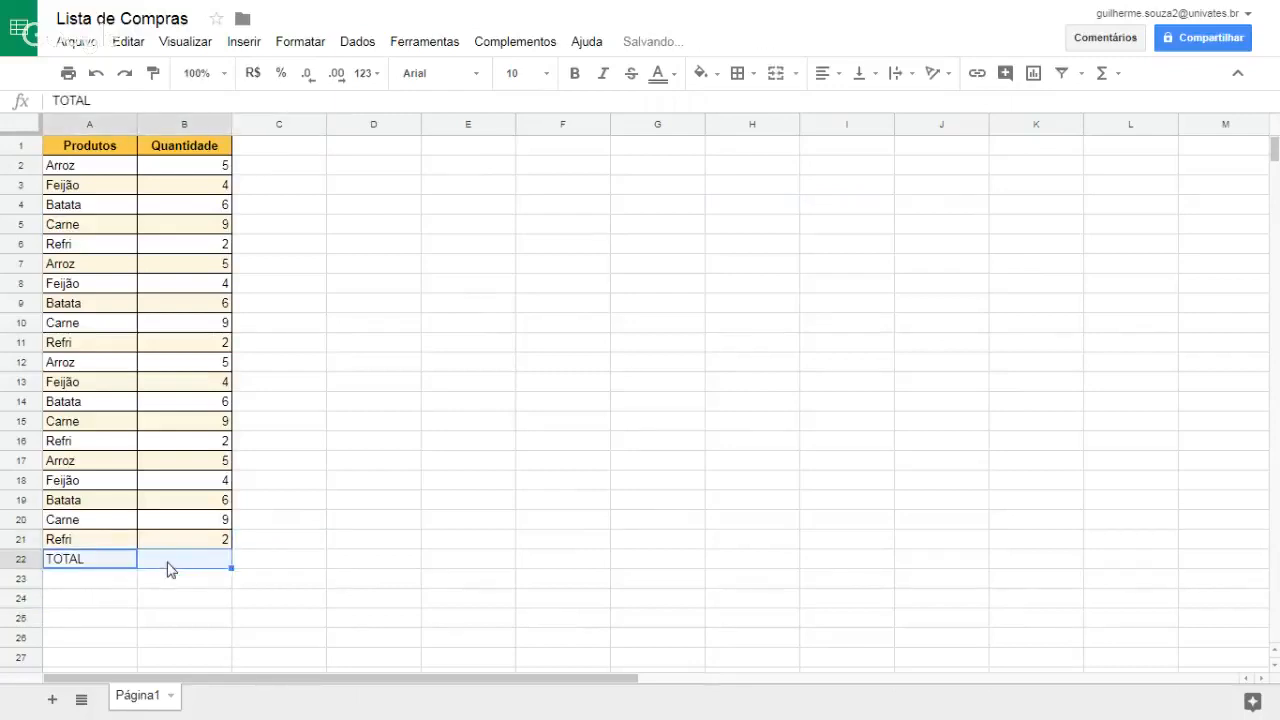
pyautogui.click(795, 76)
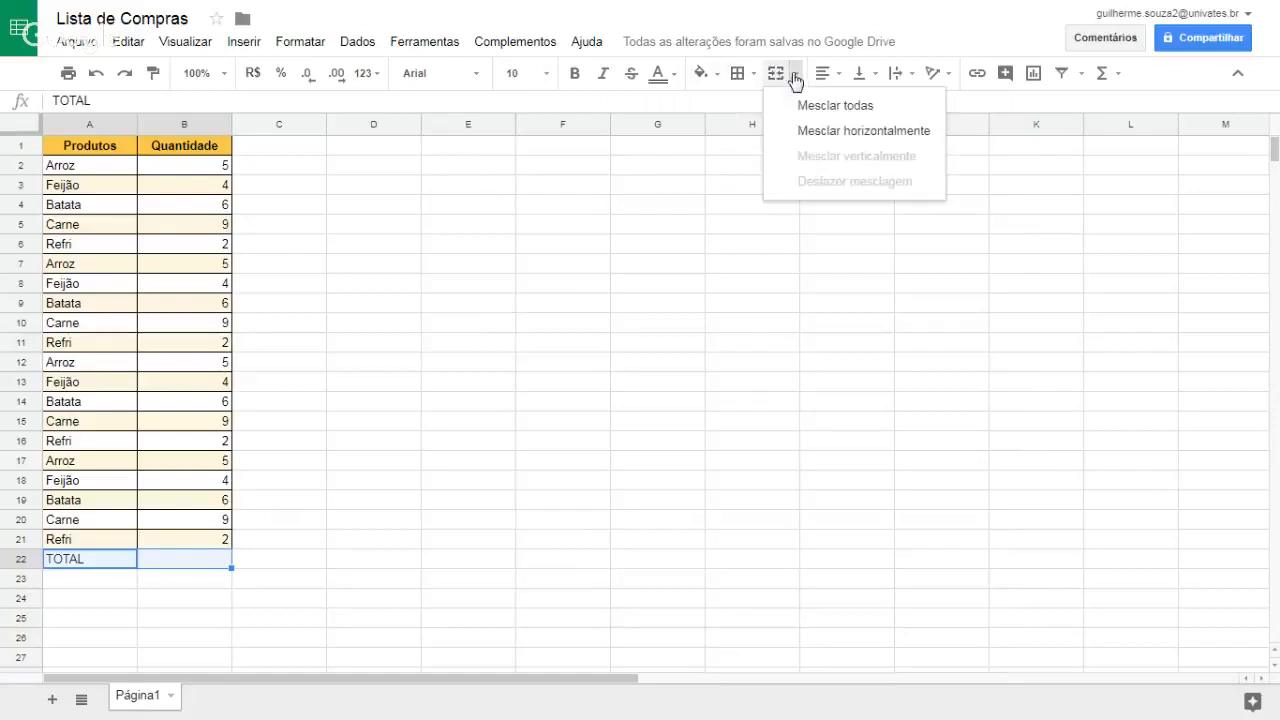
pyautogui.click(846, 119)
pyautogui.click(256, 640)
pyautogui.click(176, 566)
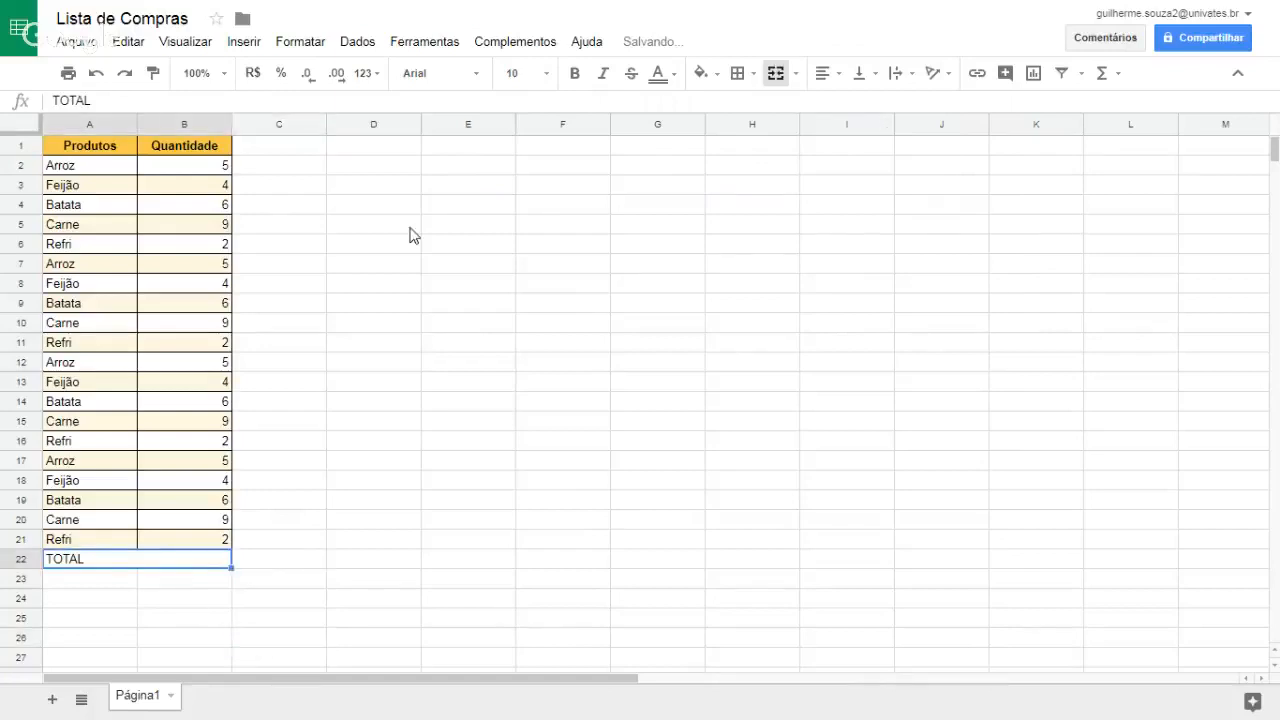
pyautogui.click(822, 73)
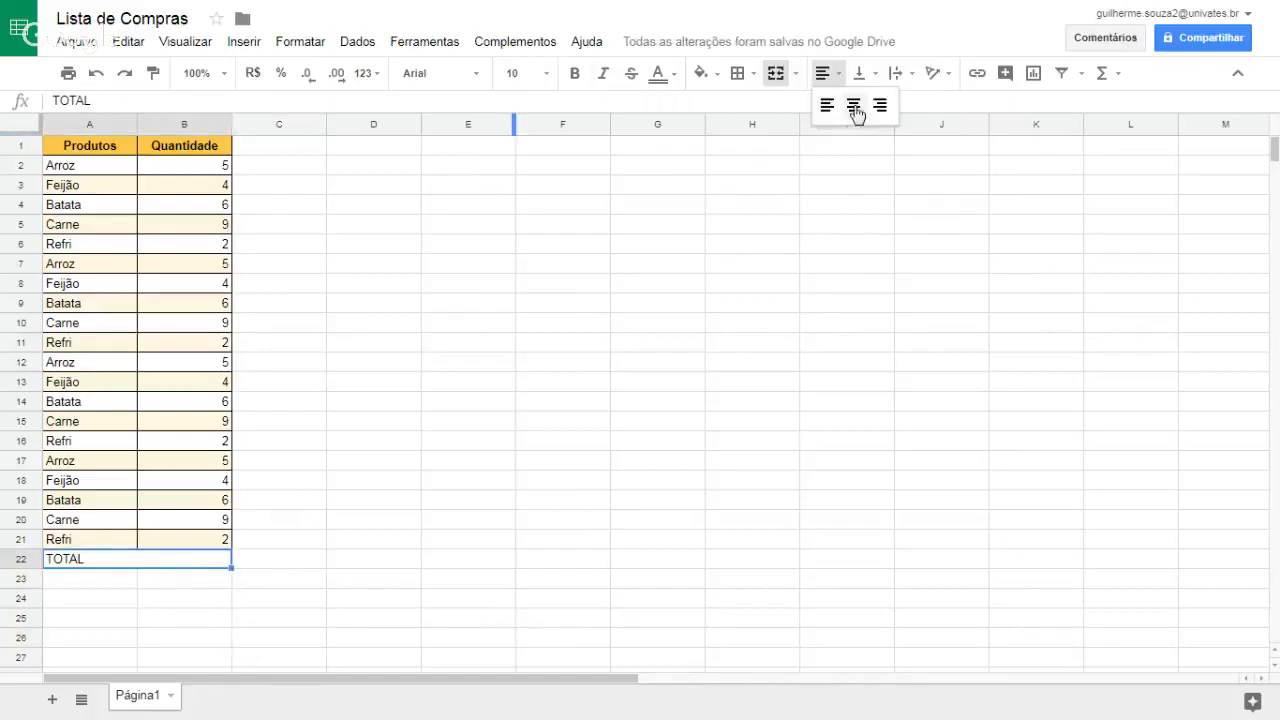
pyautogui.click(854, 111)
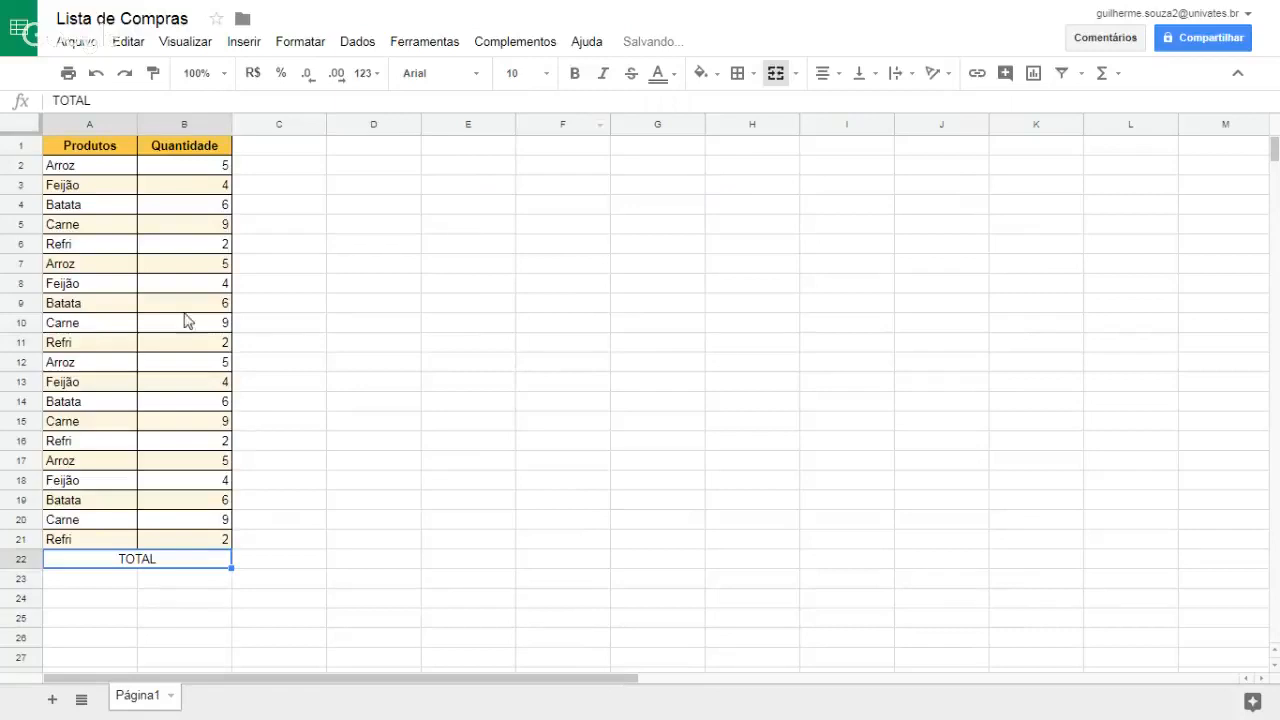
# Step: Apply all borders to the merged TOTAL cell in row 22
pyautogui.click(737, 74)
pyautogui.click(752, 116)
pyautogui.click(182, 620)
pyautogui.click(263, 556)
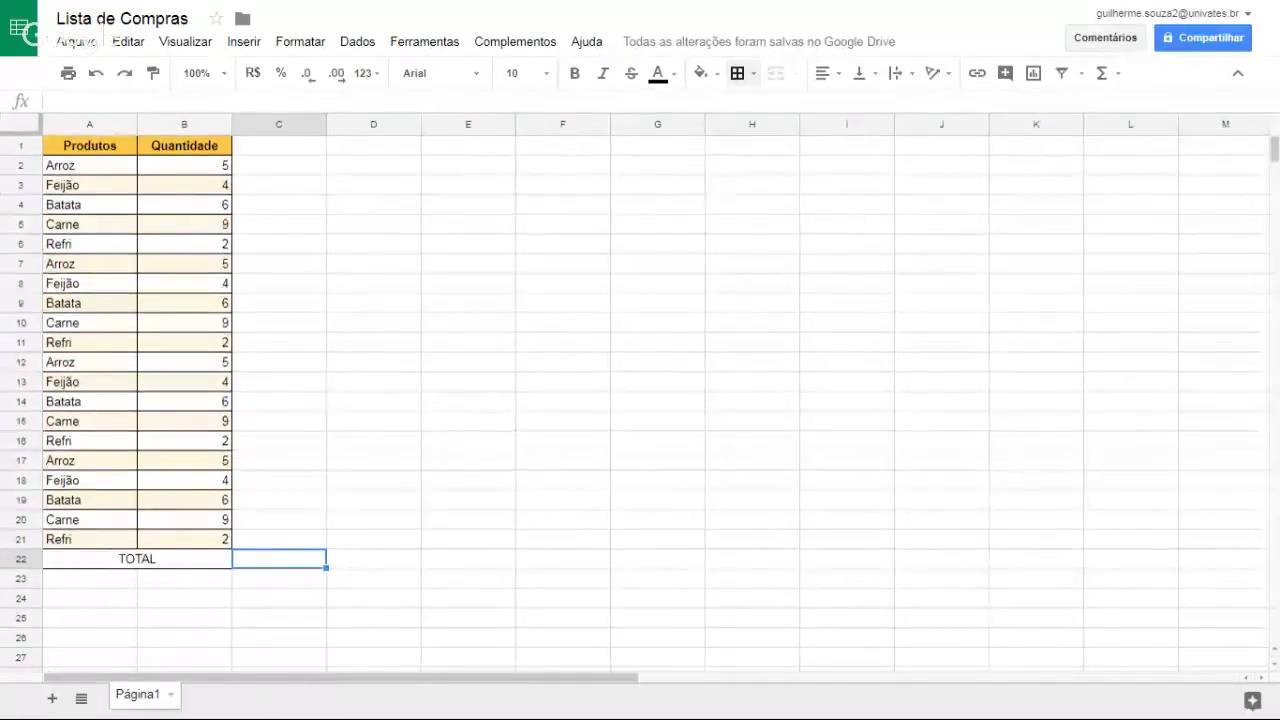
pyautogui.click(372, 395)
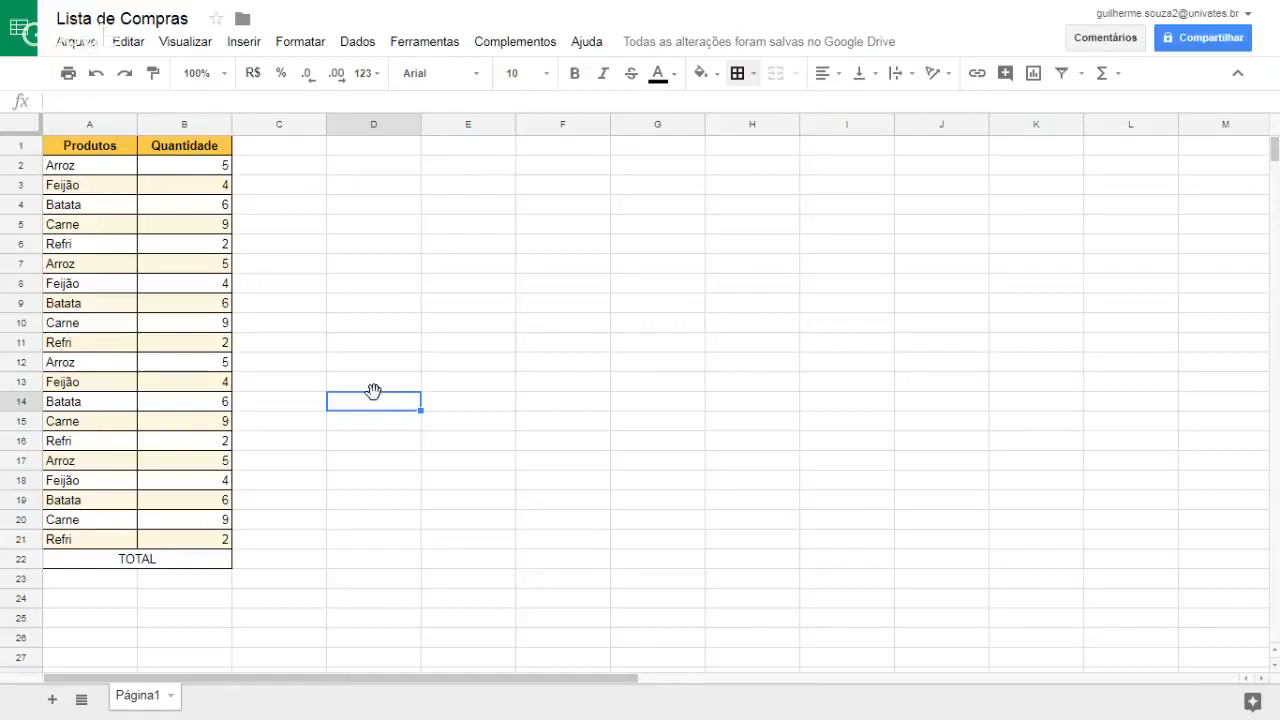
pyautogui.click(280, 564)
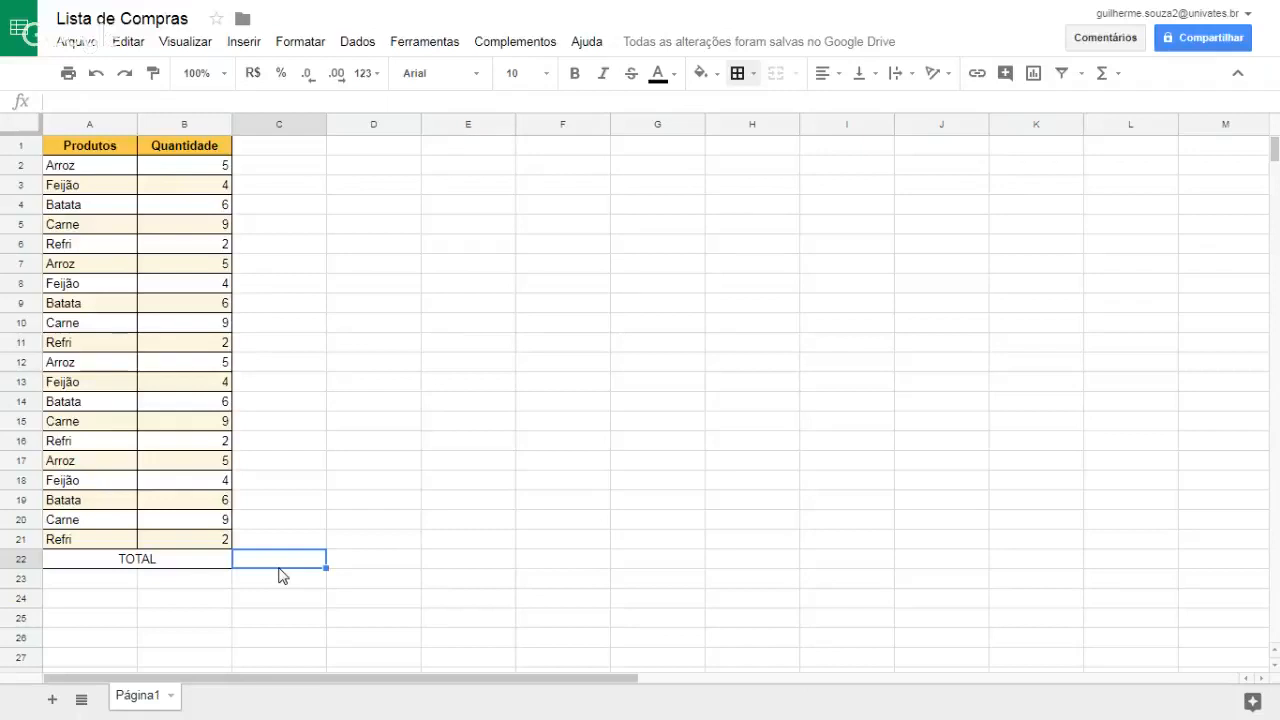
pyautogui.write('=SOM')
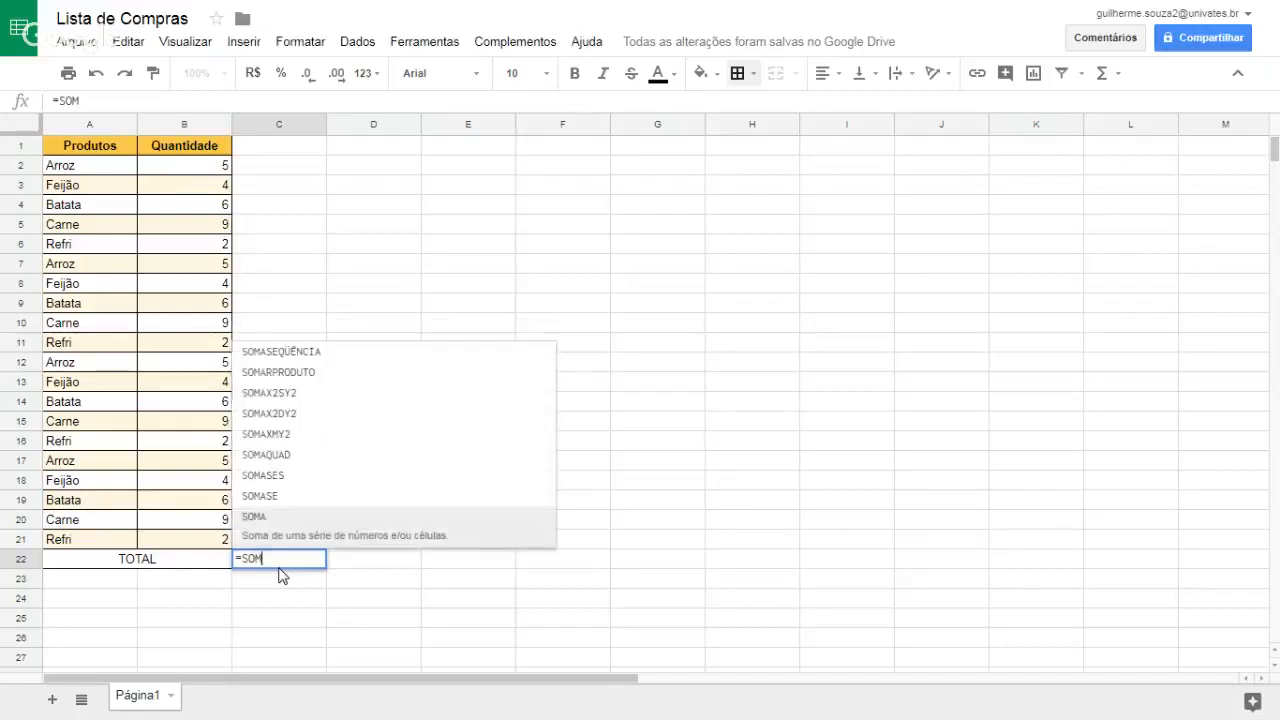
pyautogui.write('A()')
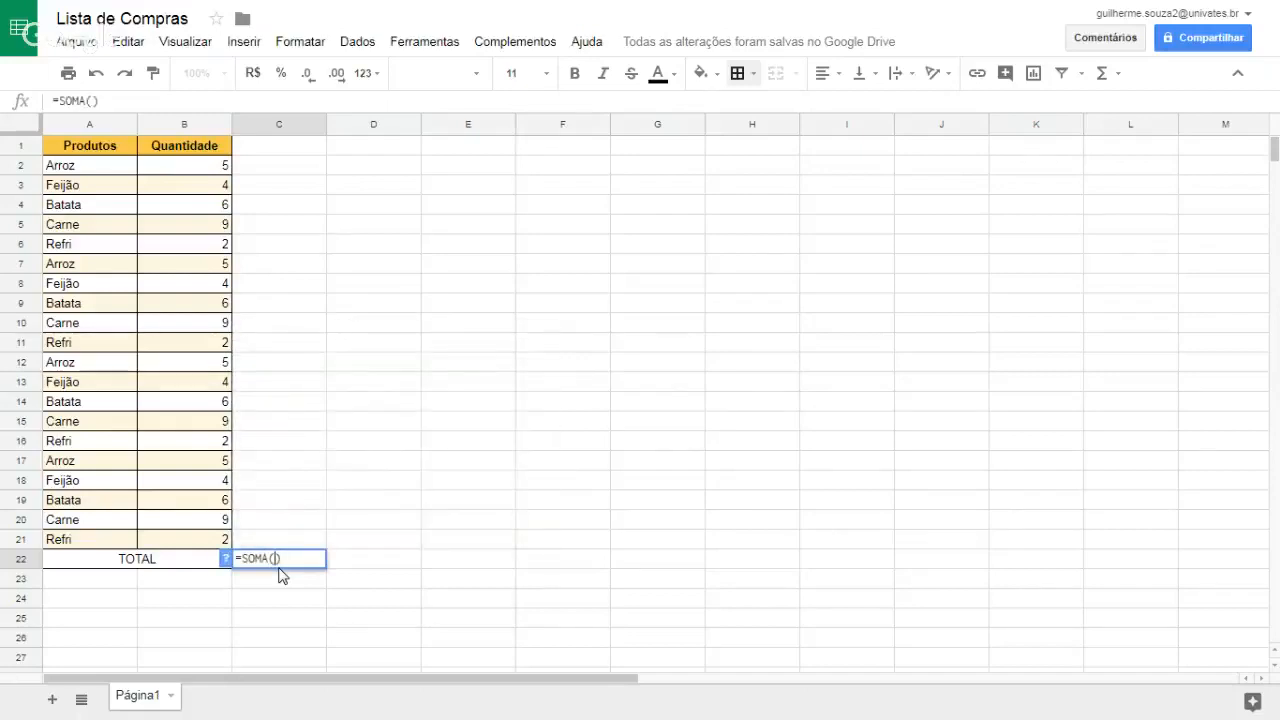
pyautogui.click(220, 172)
pyautogui.moveTo(220, 172); pyautogui.dragTo(226, 540)
pyautogui.click(360, 518)
pyautogui.press('Escape')
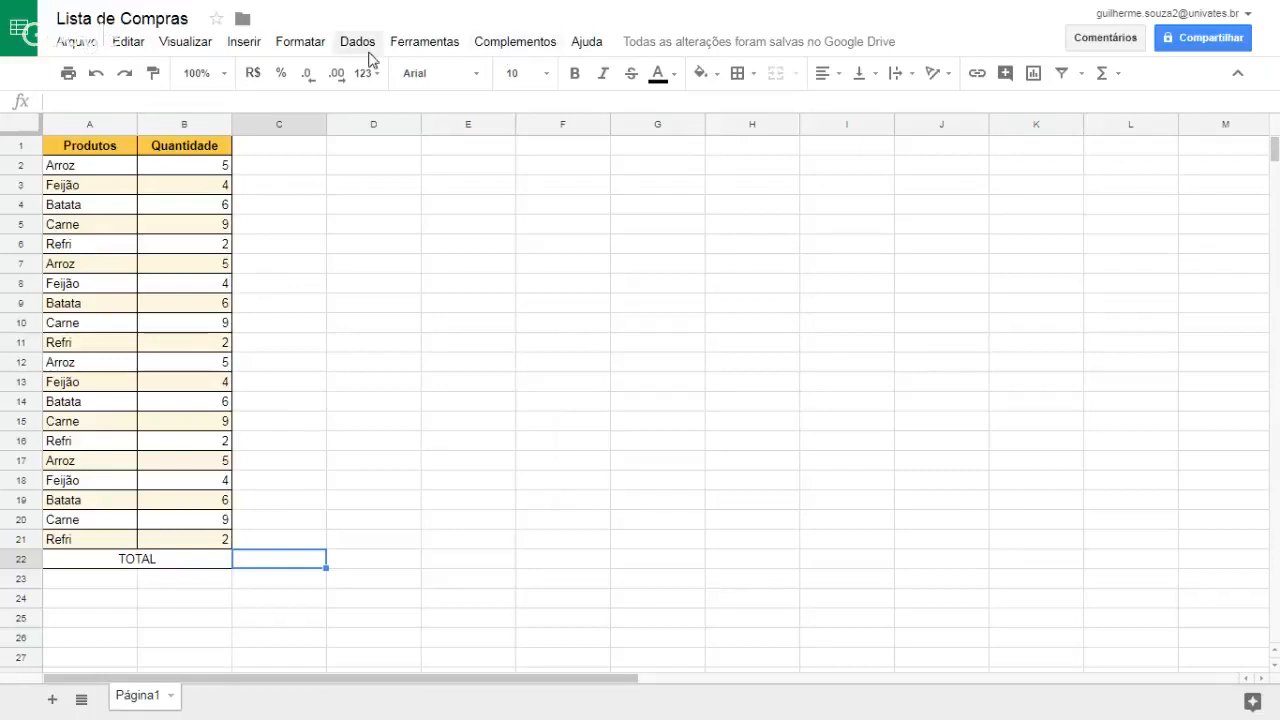
# Step: Insert the SOMA function in cell C22, beside the TOTAL label, to add up the quantities in B2:B21
pyautogui.click(244, 44)
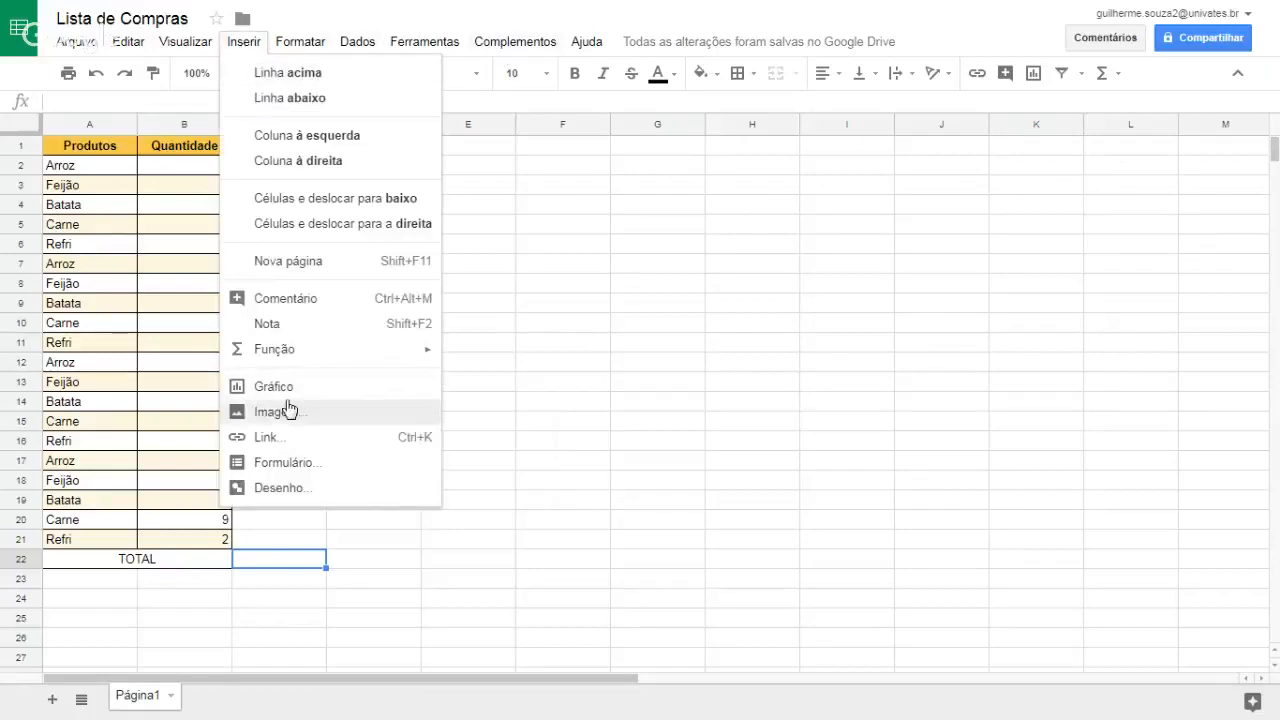
pyautogui.click(1120, 80)
pyautogui.click(1118, 80)
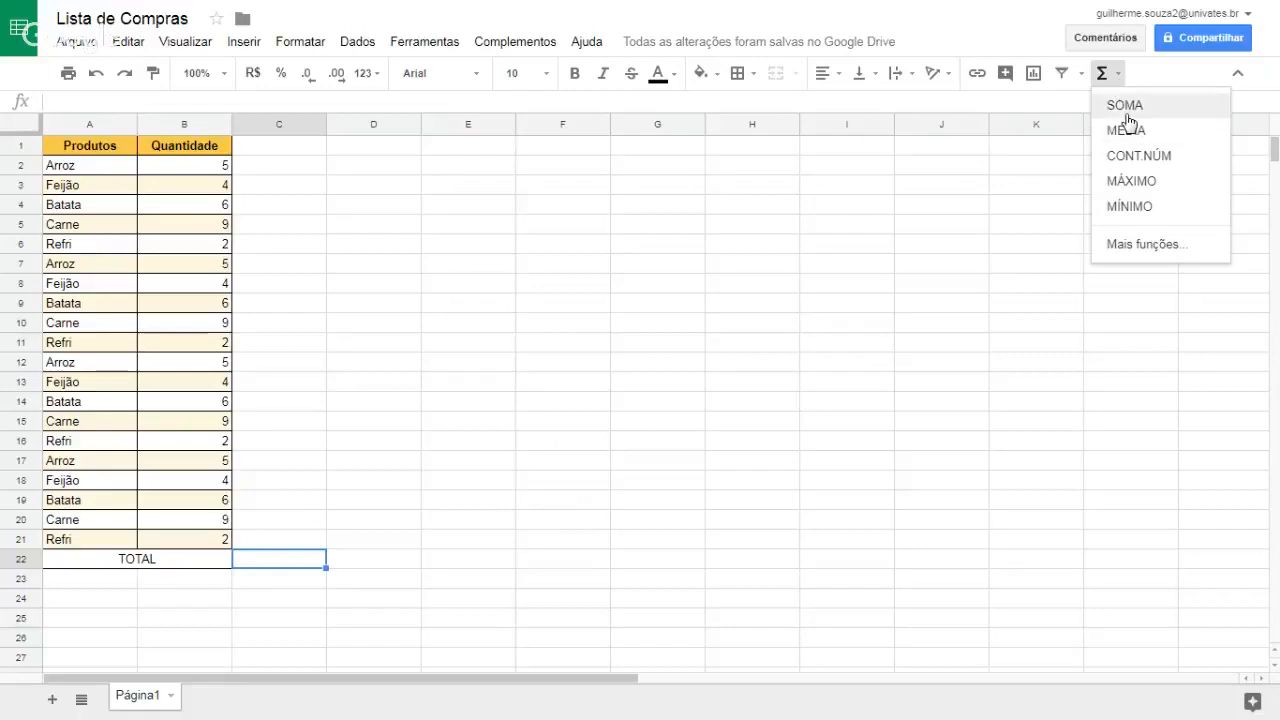
pyautogui.click(1127, 112)
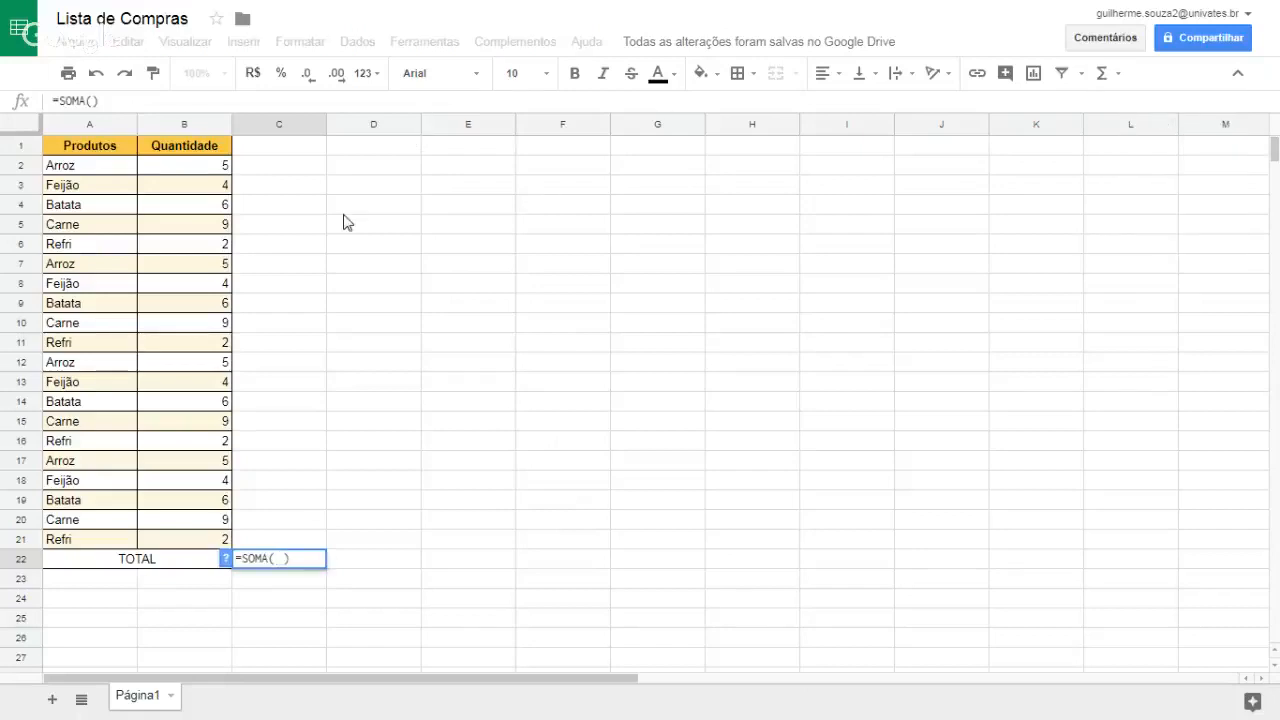
pyautogui.moveTo(216, 168); pyautogui.dragTo(222, 542)
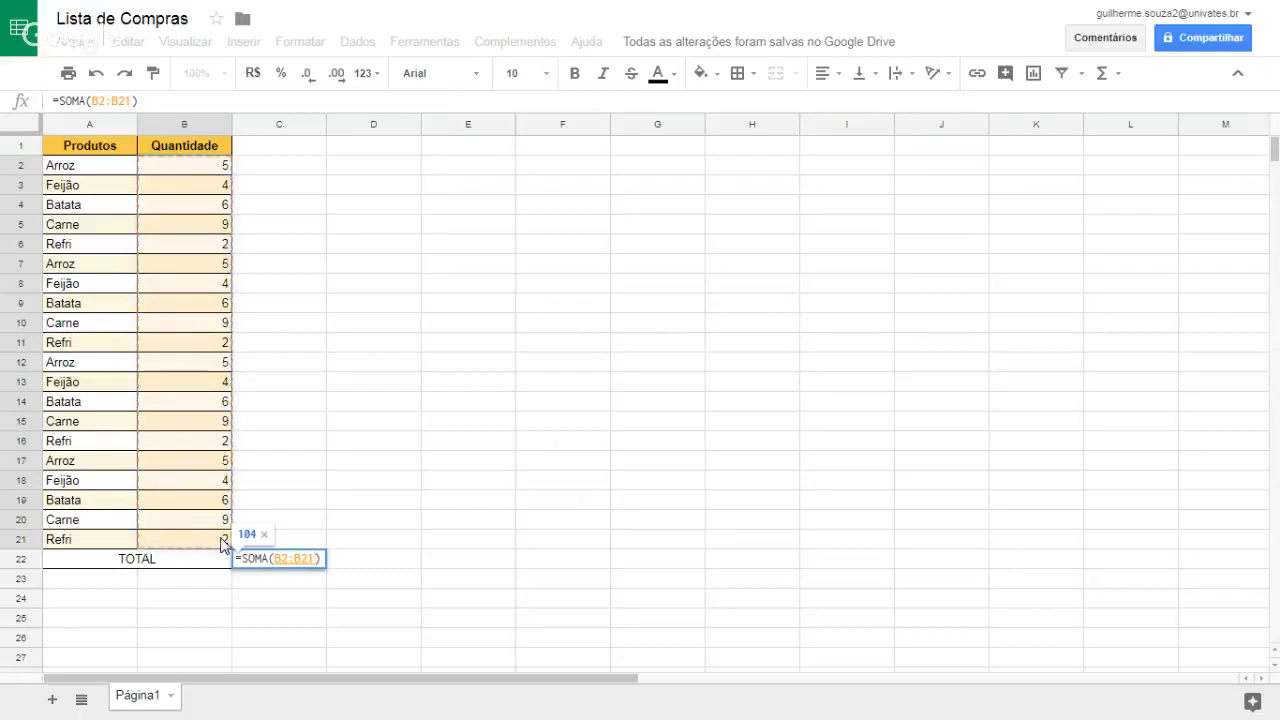
pyautogui.press('Return')
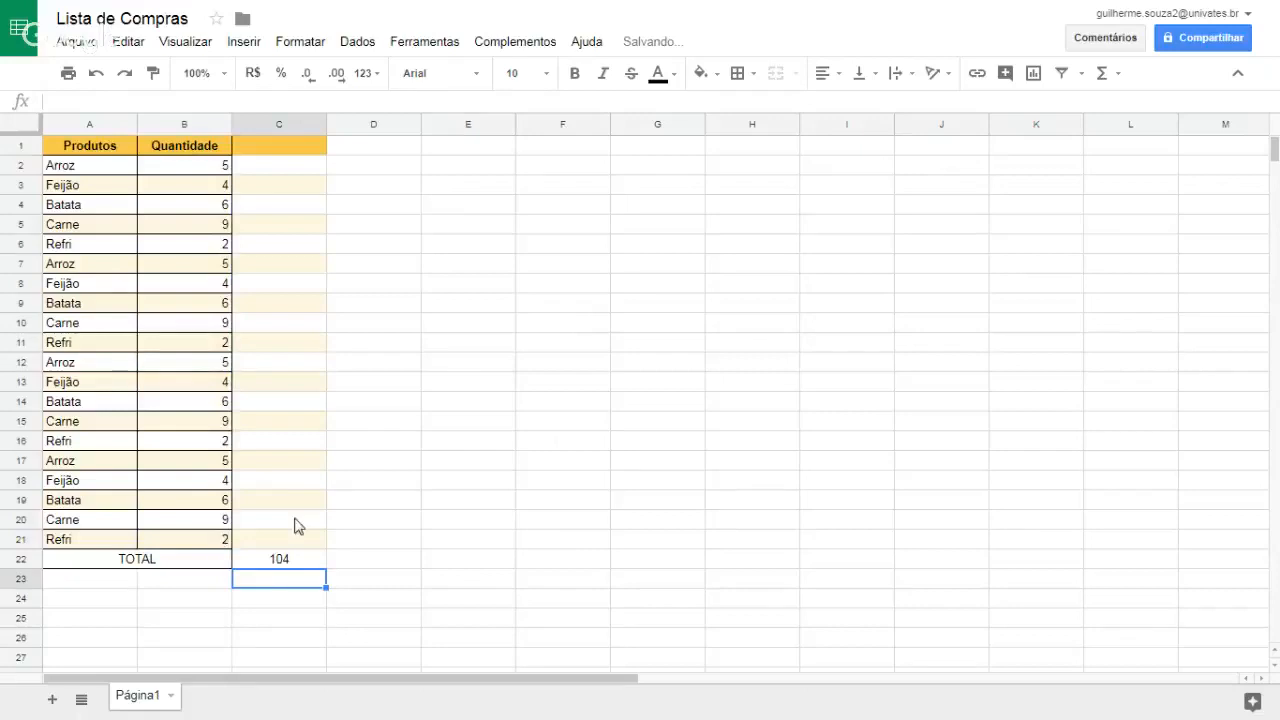
pyautogui.click(444, 602)
pyautogui.click(313, 571)
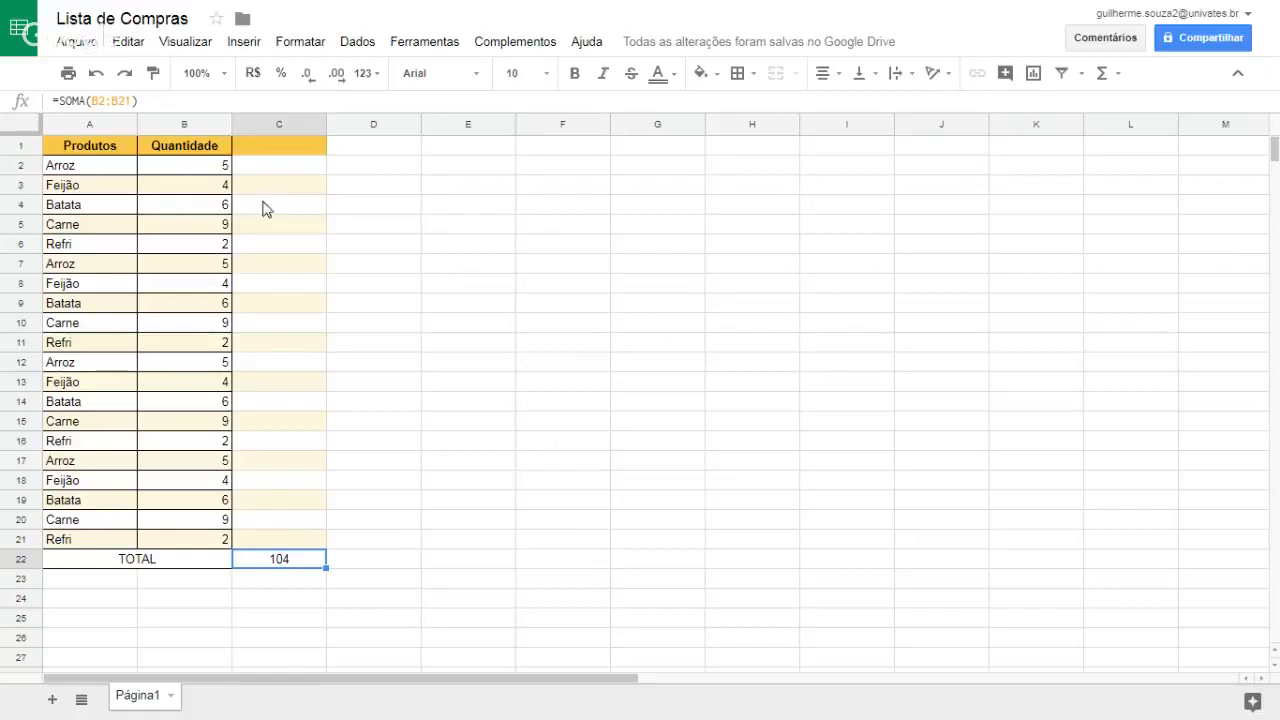
# Step: Try to clear the yellow banding from C1:C21 by painting the format of empty cell E13 over it
pyautogui.click(503, 396)
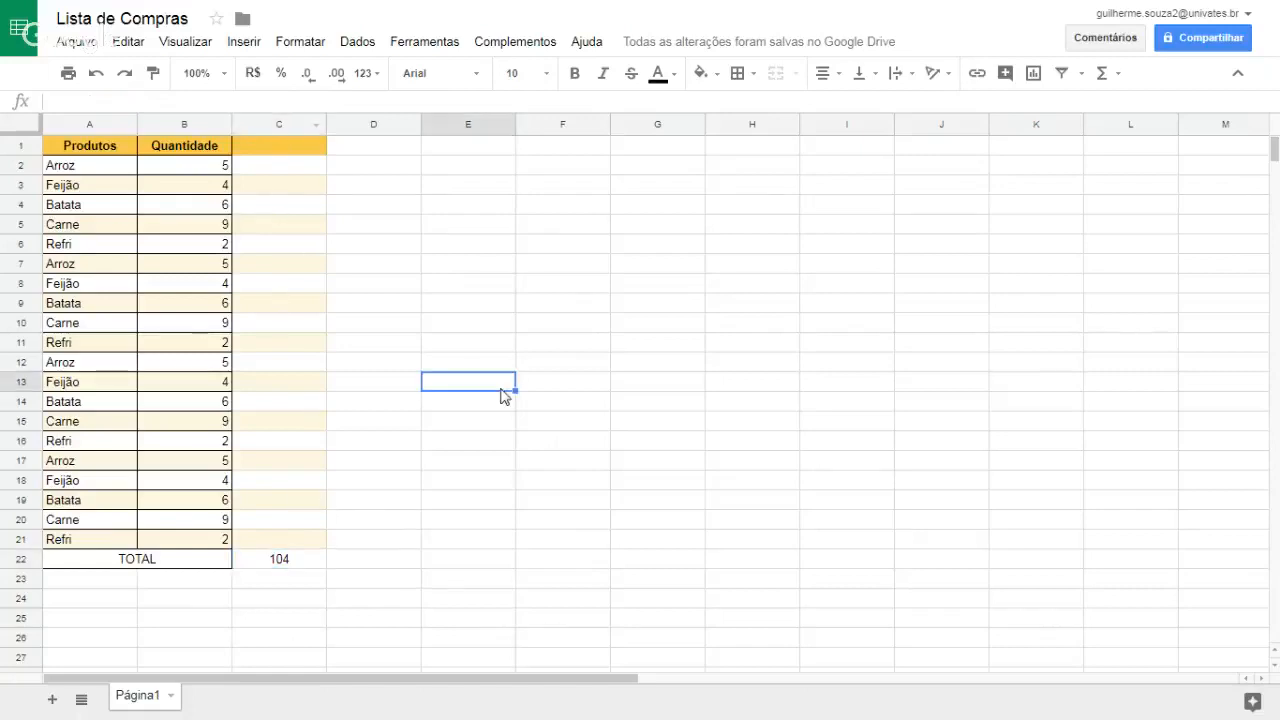
pyautogui.click(157, 82)
pyautogui.click(290, 545)
pyautogui.moveTo(290, 545); pyautogui.dragTo(297, 140)
pyautogui.click(453, 408)
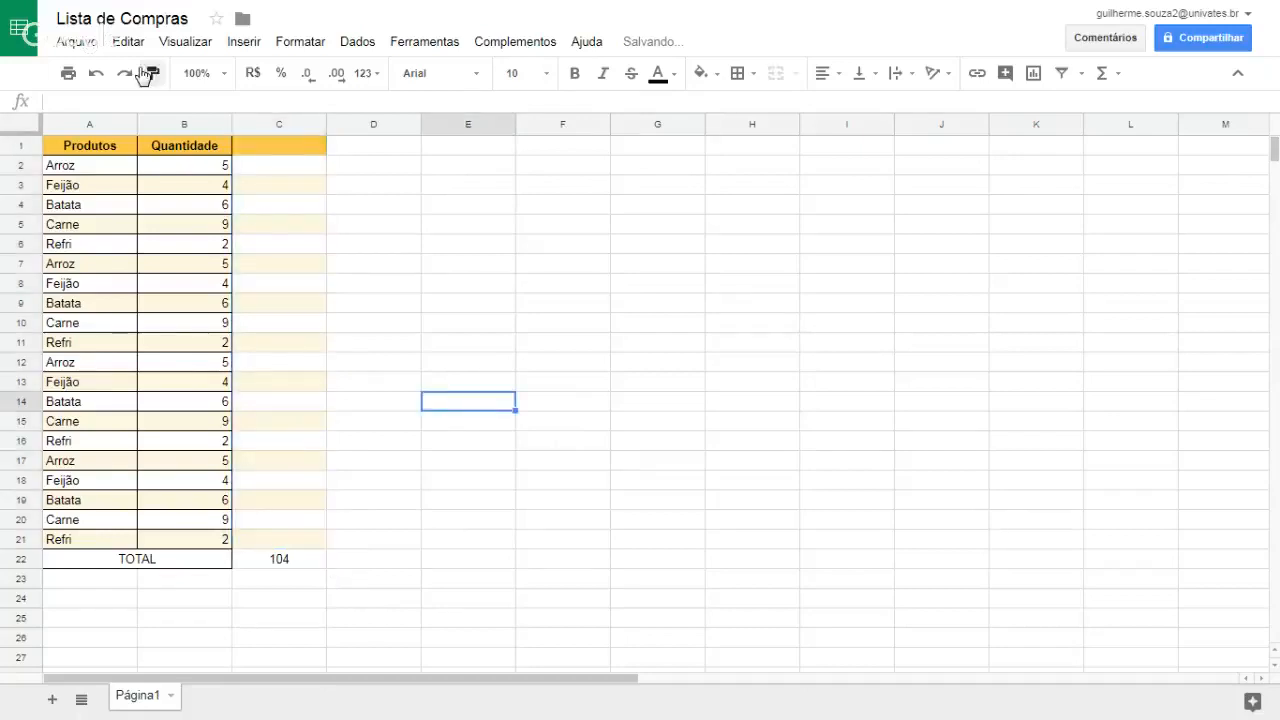
# Step: Try to copy the format of cell C22 up column C to row 1, and undo the pasted formulas
pyautogui.click(297, 563)
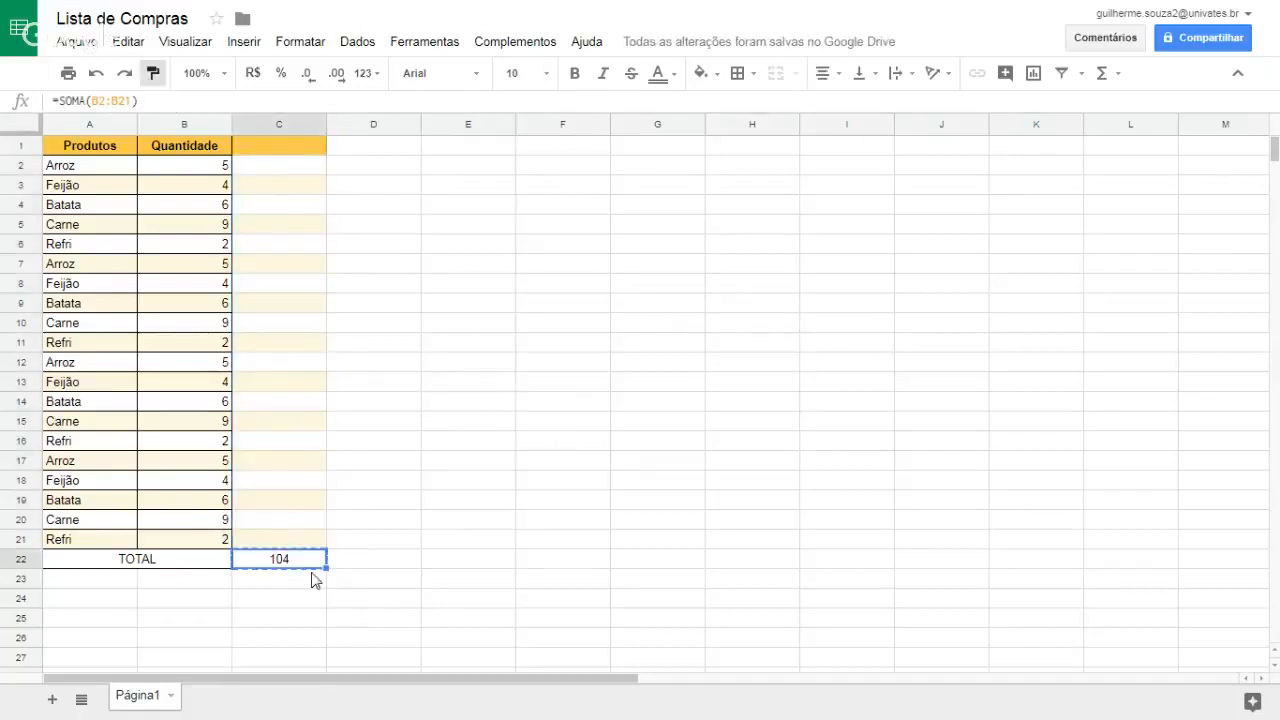
pyautogui.moveTo(326, 562); pyautogui.dragTo(303, 126)
pyautogui.hotkey('ctrl', 'v')
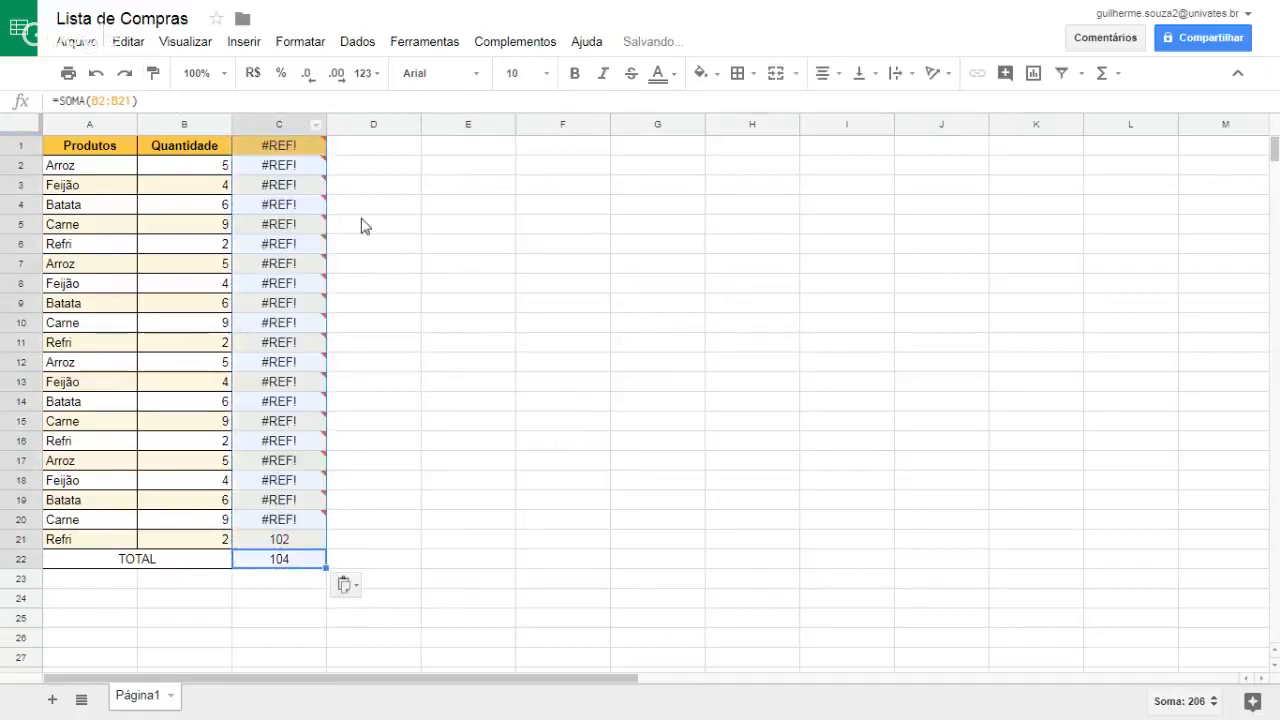
pyautogui.click(371, 462)
pyautogui.click(346, 538)
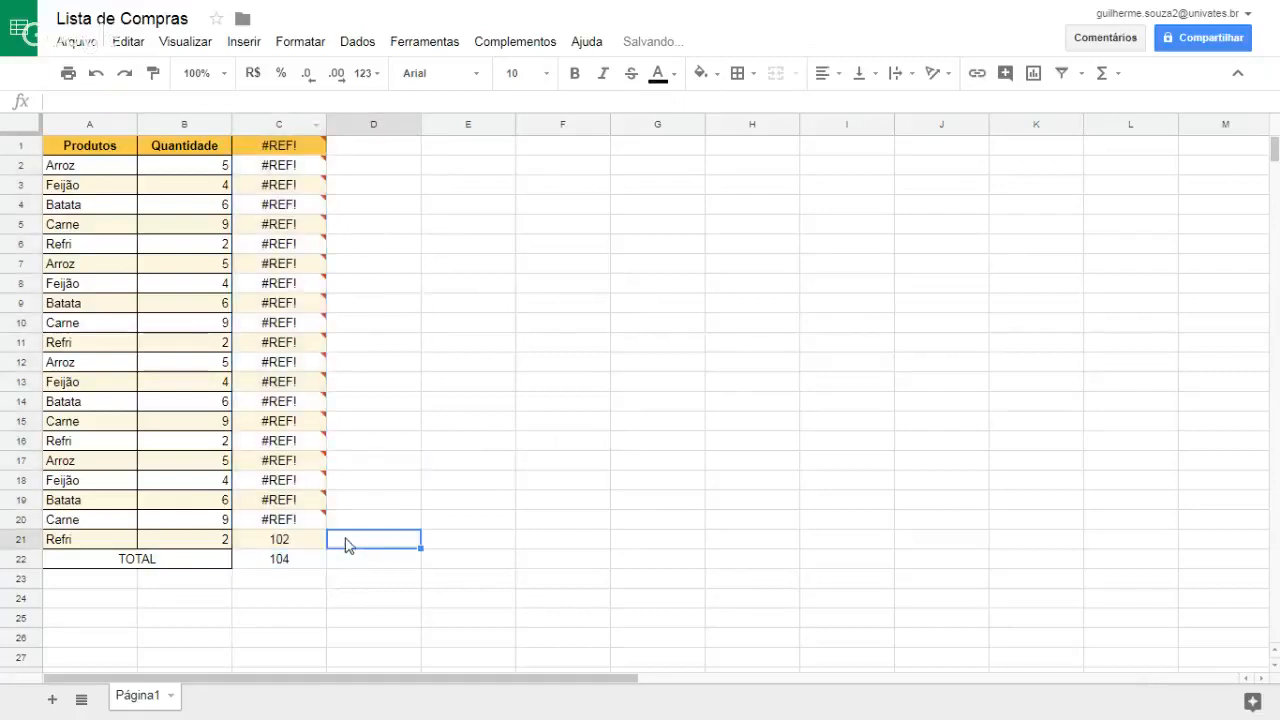
pyautogui.hotkey('ctrl', 'z')
# Step: Try once more to paint a blank cell's format over the banded cells of column C above the sum
pyautogui.click(455, 345)
pyautogui.click(152, 73)
pyautogui.moveTo(298, 146); pyautogui.dragTo(305, 541)
pyautogui.moveTo(286, 149); pyautogui.dragTo(307, 545)
pyautogui.click(385, 440)
pyautogui.moveTo(280, 147); pyautogui.dragTo(313, 535)
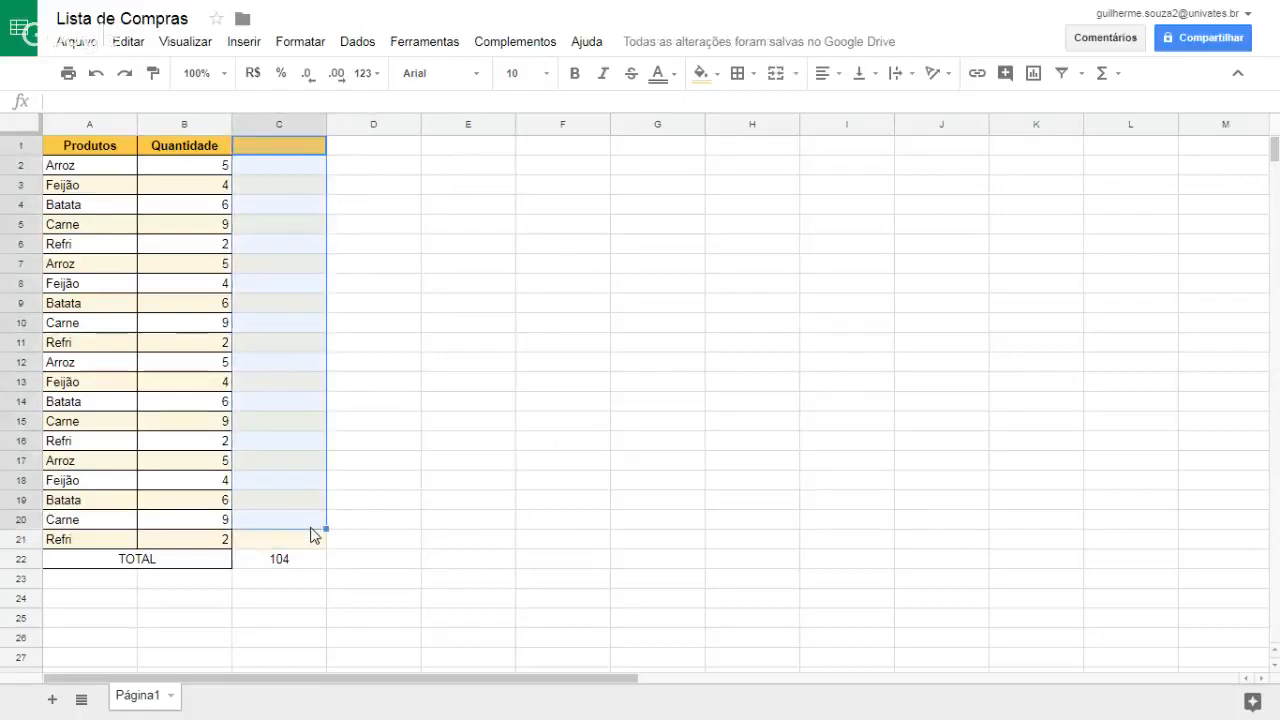
pyautogui.click(497, 501)
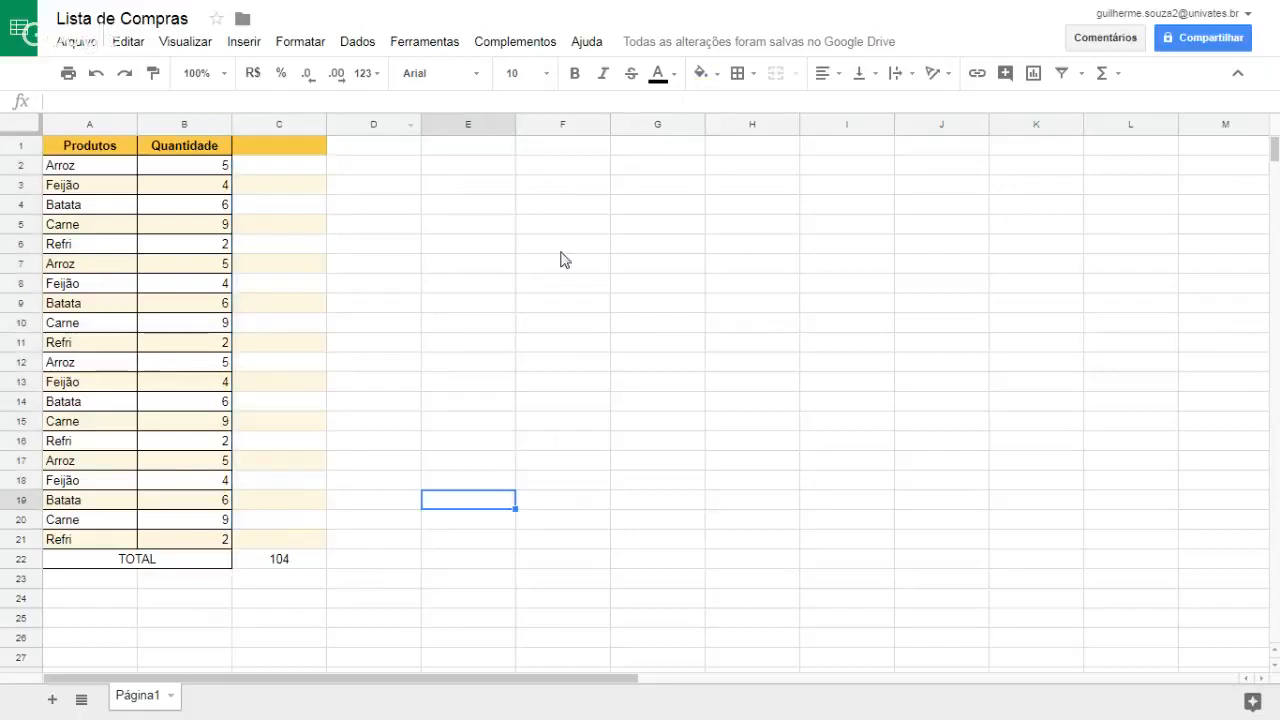
pyautogui.click(160, 562)
pyautogui.click(475, 304)
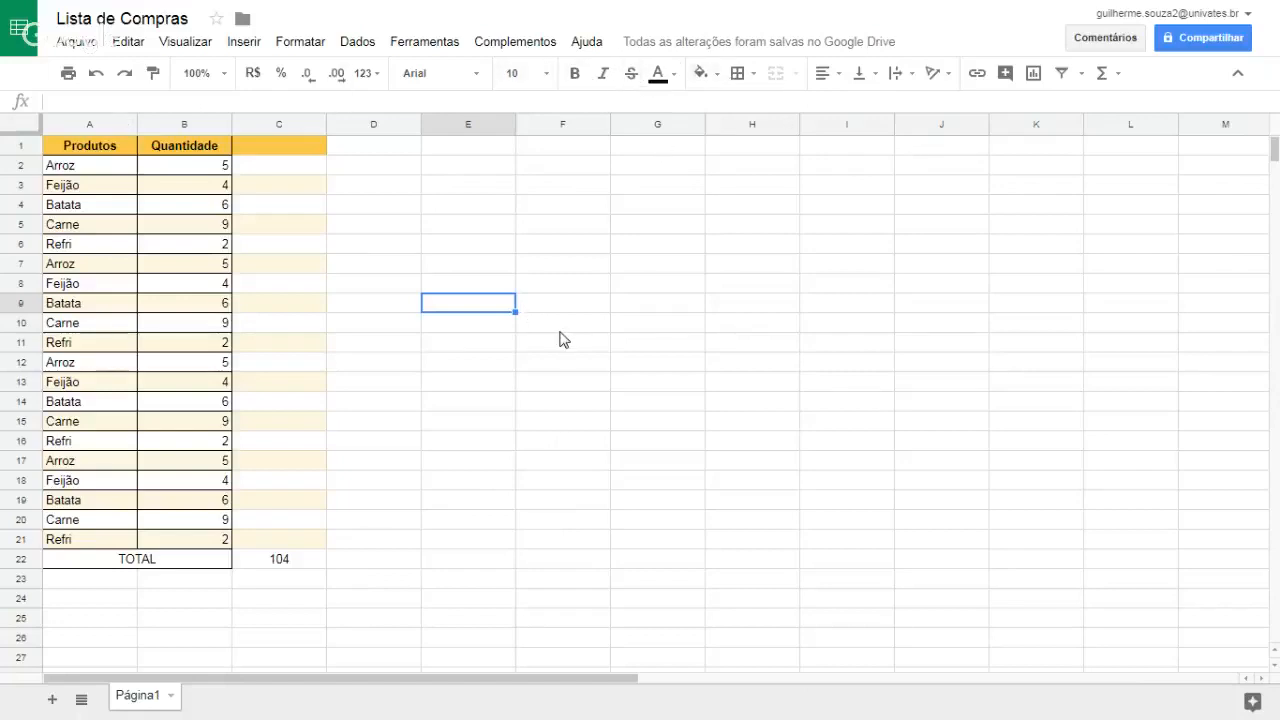
# Step: Try to remove the banding from C1:C21 by clearing the formatting of that range
pyautogui.moveTo(310, 147); pyautogui.dragTo(292, 540)
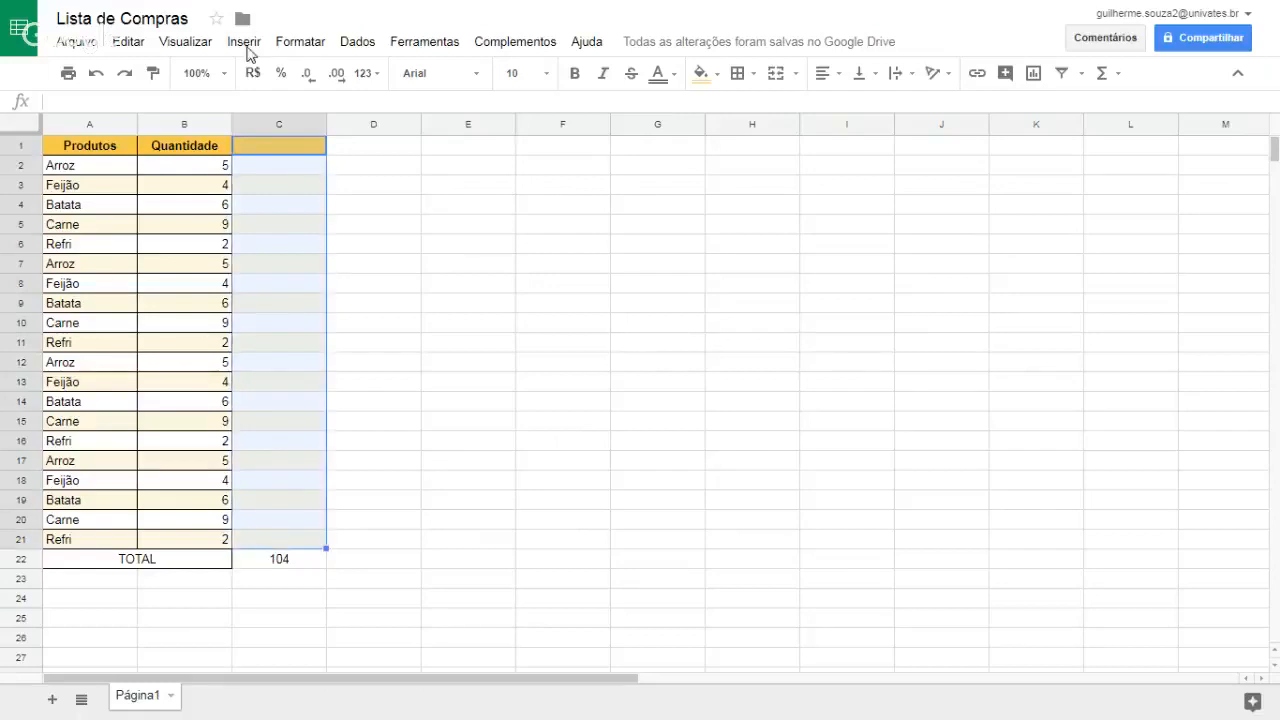
pyautogui.click(185, 42)
pyautogui.moveTo(235, 45)
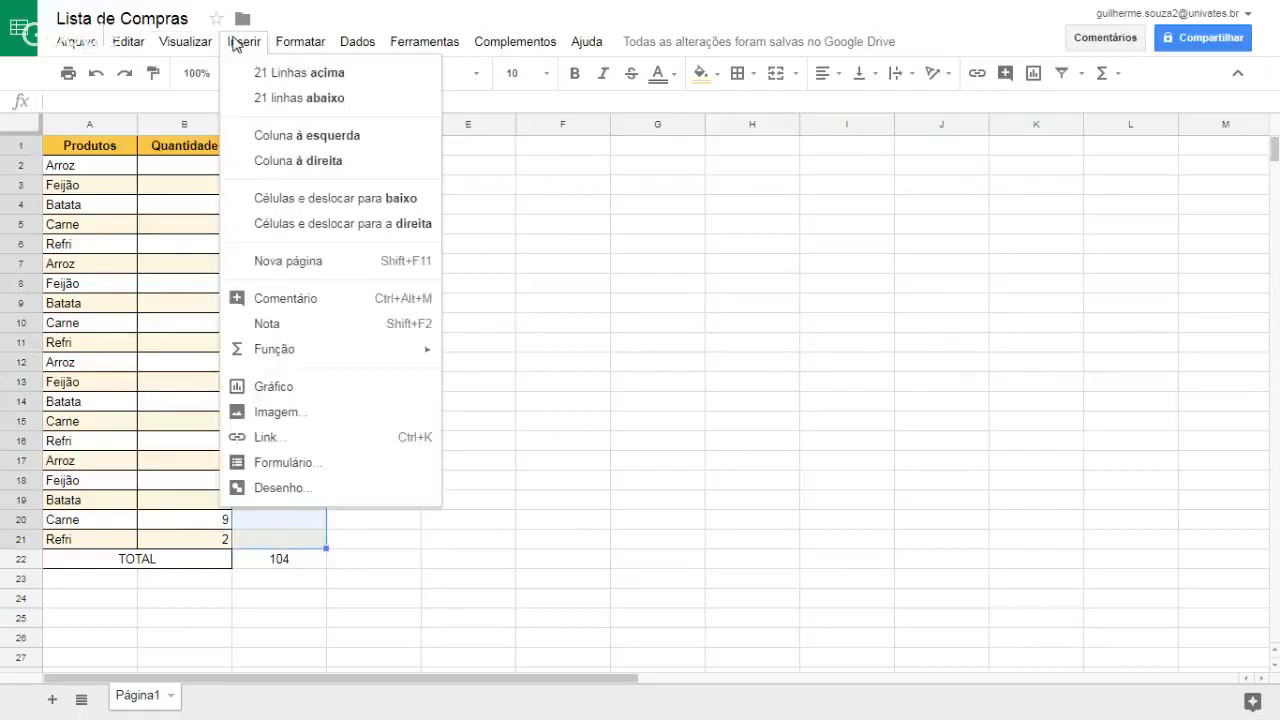
pyautogui.moveTo(290, 45)
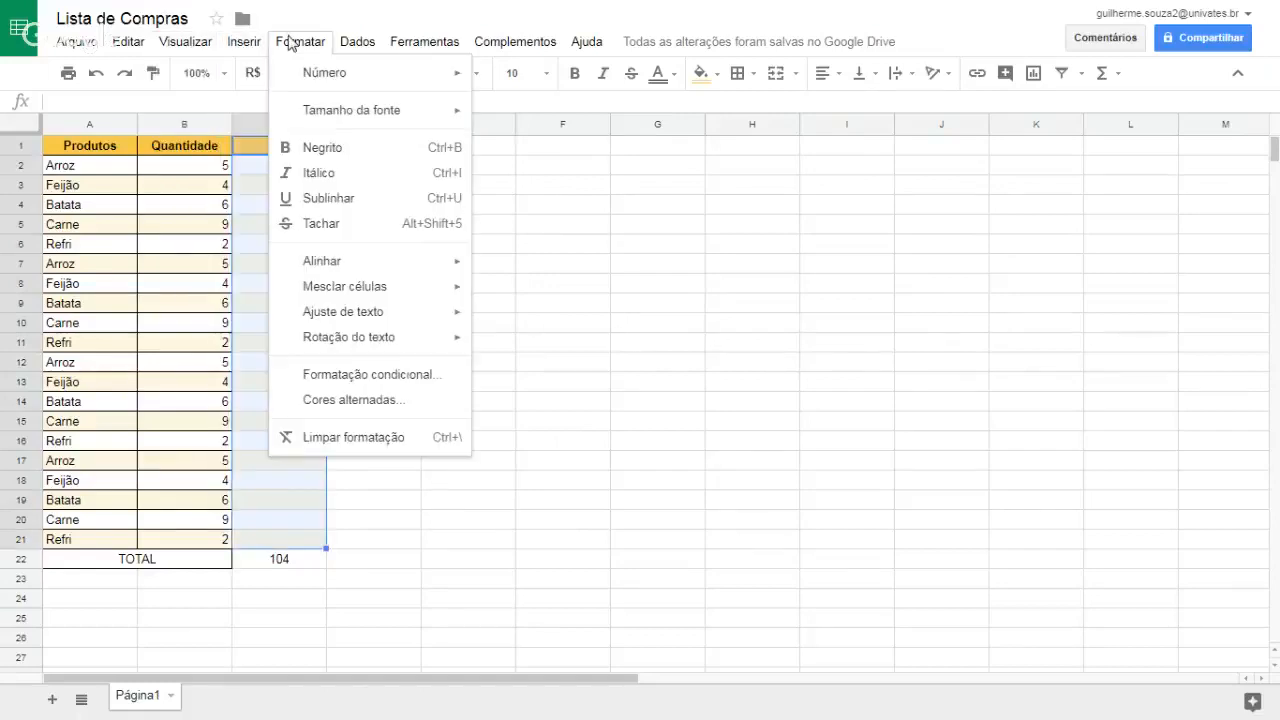
pyautogui.click(338, 437)
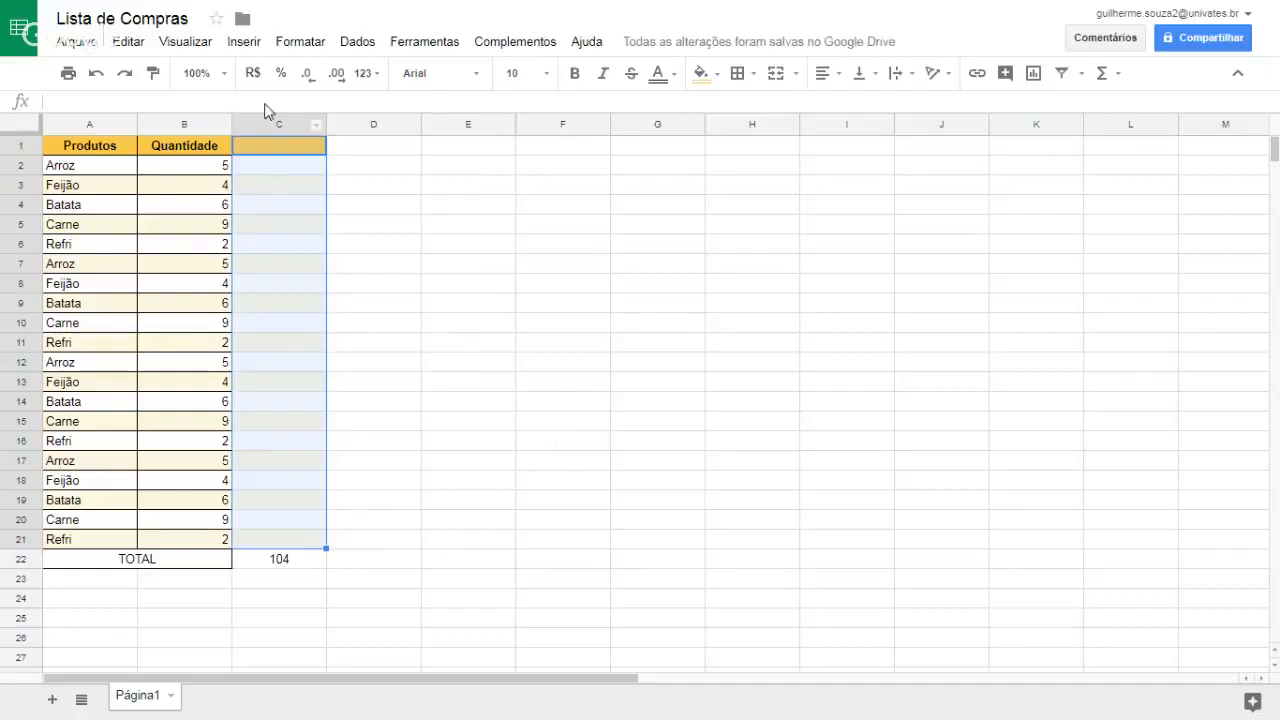
# Step: Remove the alternating colours from the range A1:C22
pyautogui.click(300, 41)
pyautogui.click(390, 400)
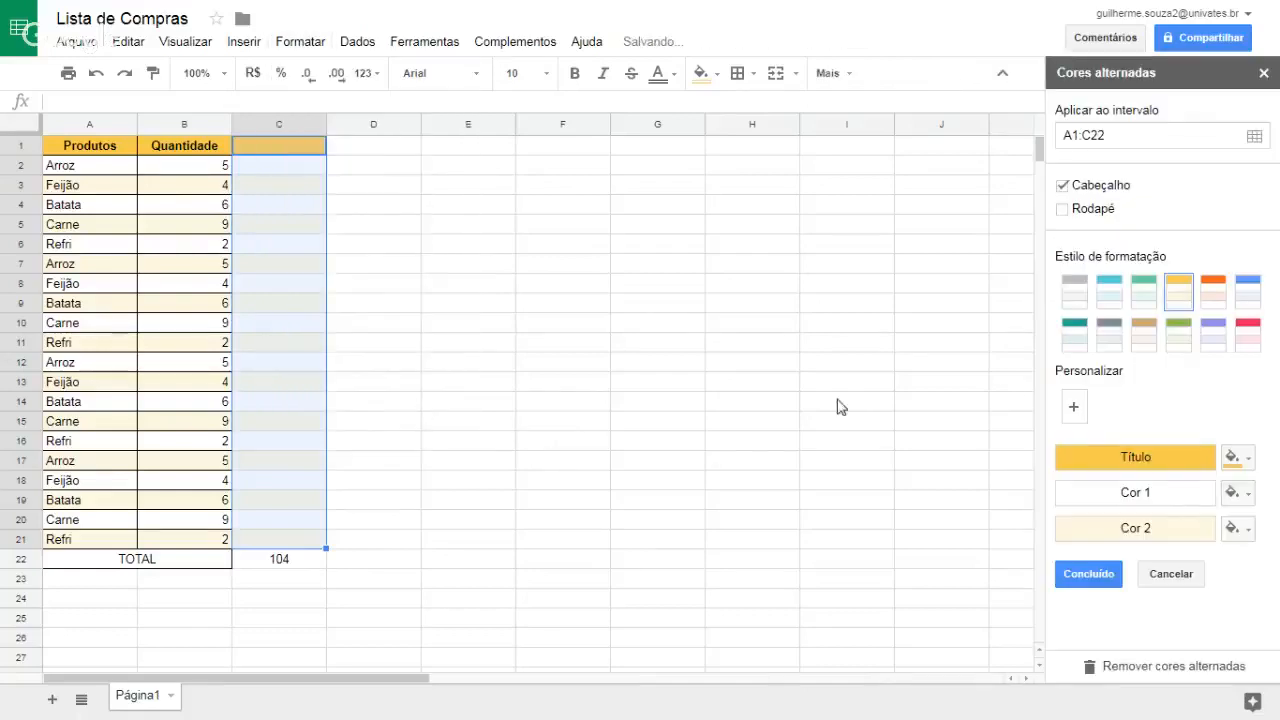
pyautogui.click(1143, 666)
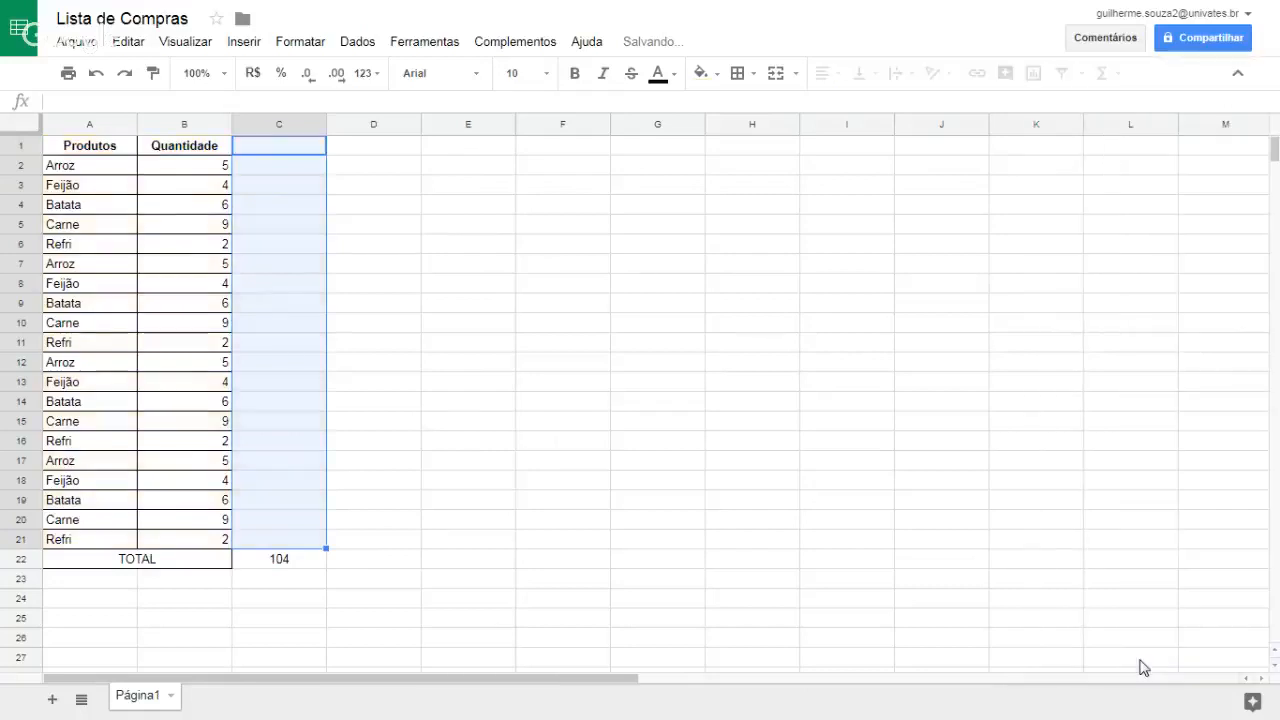
# Step: Reapply alternating colours only to A1:B21, using the default yellow style with a header
pyautogui.click(206, 272)
pyautogui.moveTo(90, 145); pyautogui.dragTo(220, 545)
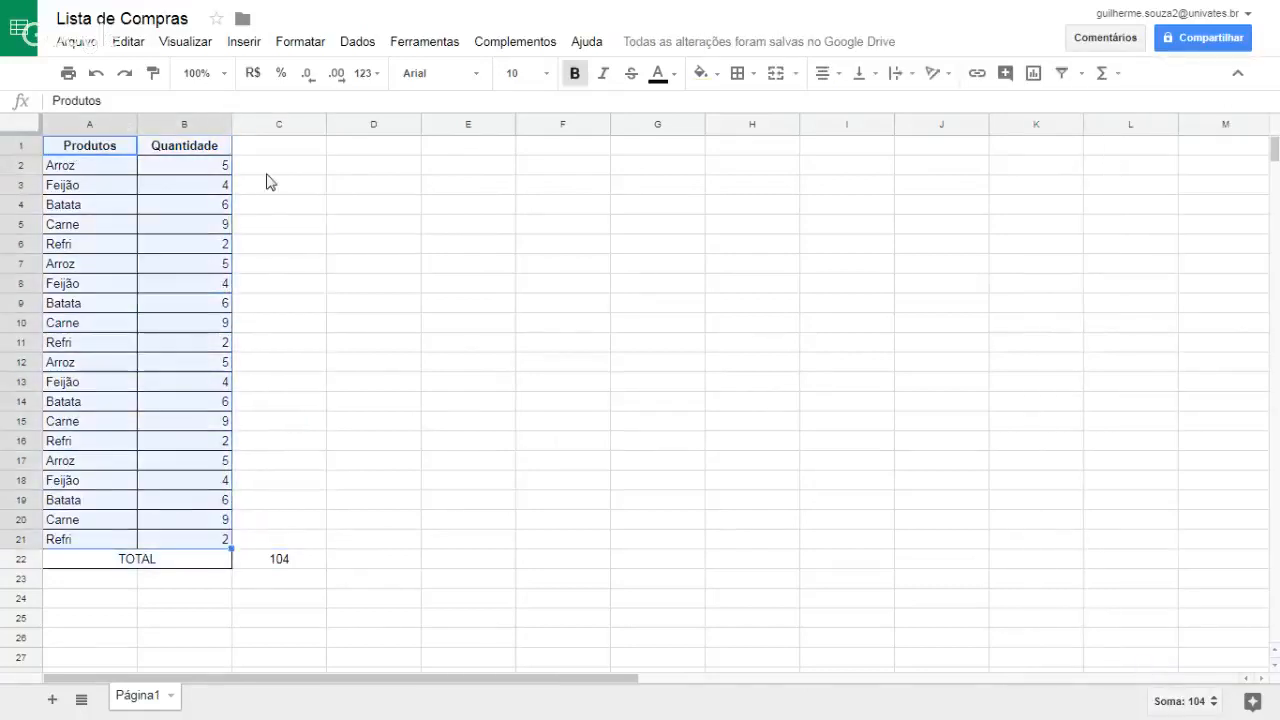
pyautogui.click(300, 41)
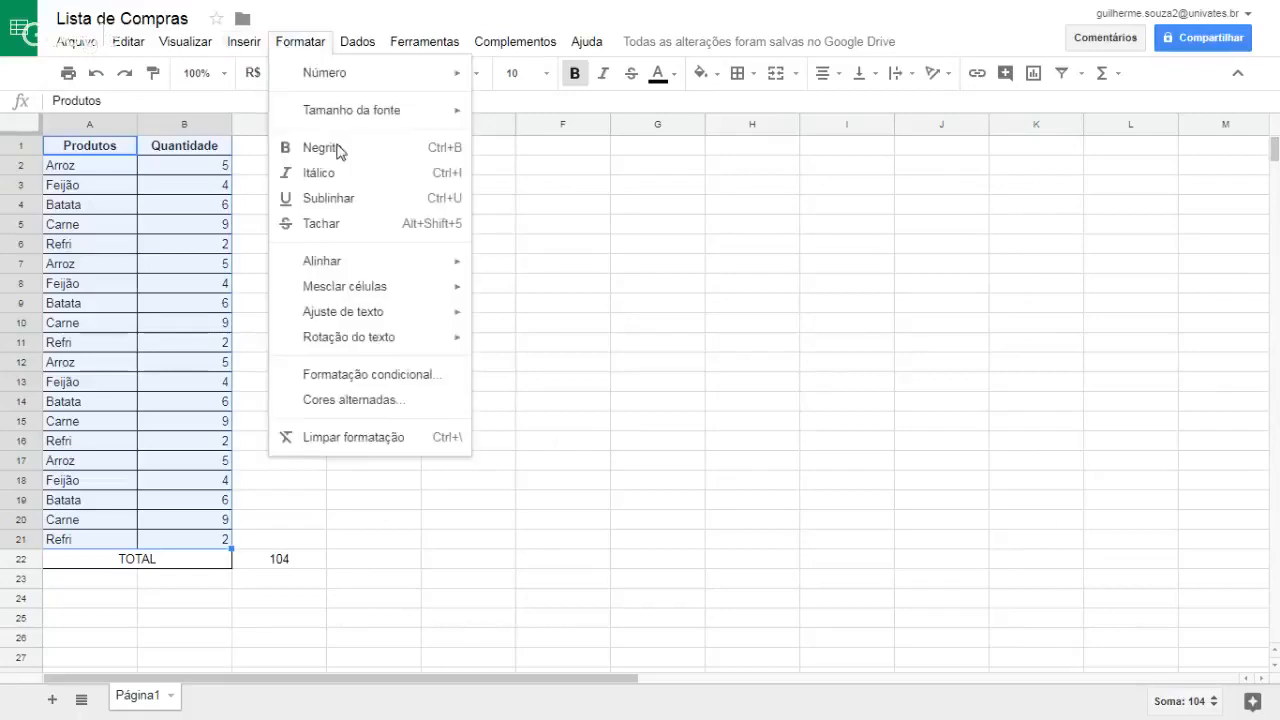
pyautogui.click(410, 400)
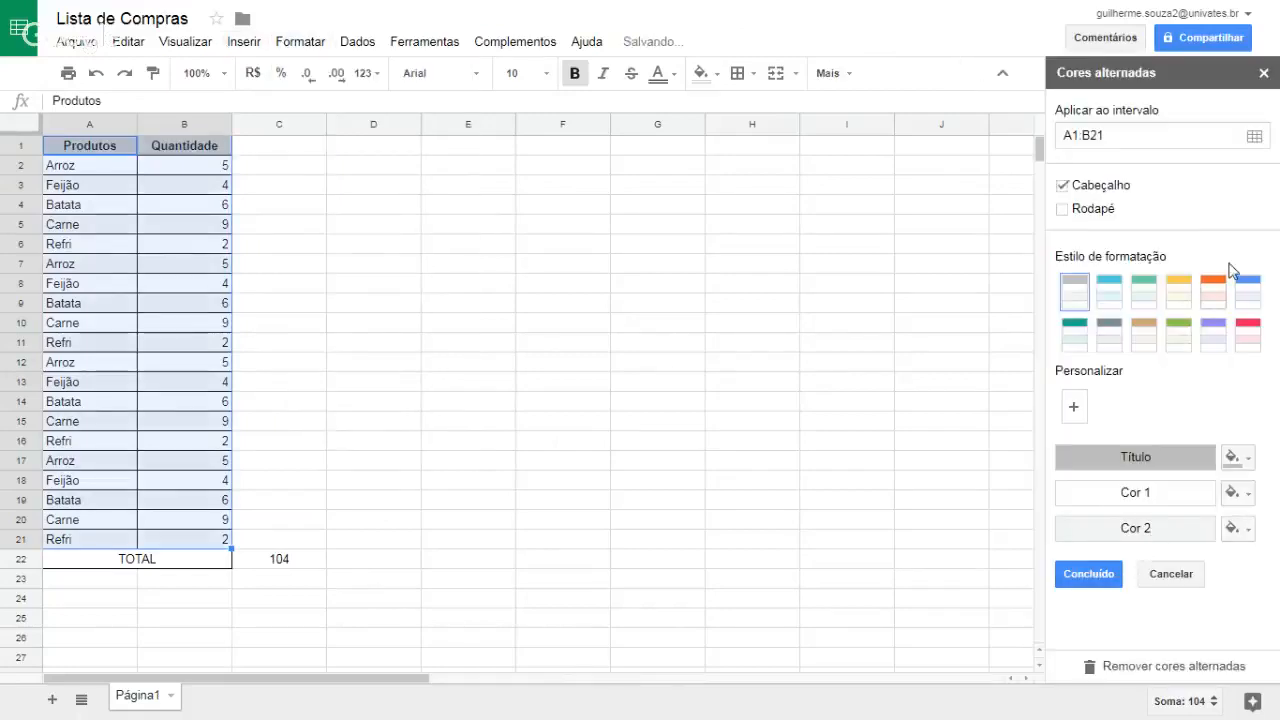
pyautogui.click(1188, 290)
pyautogui.click(1088, 574)
pyautogui.click(323, 403)
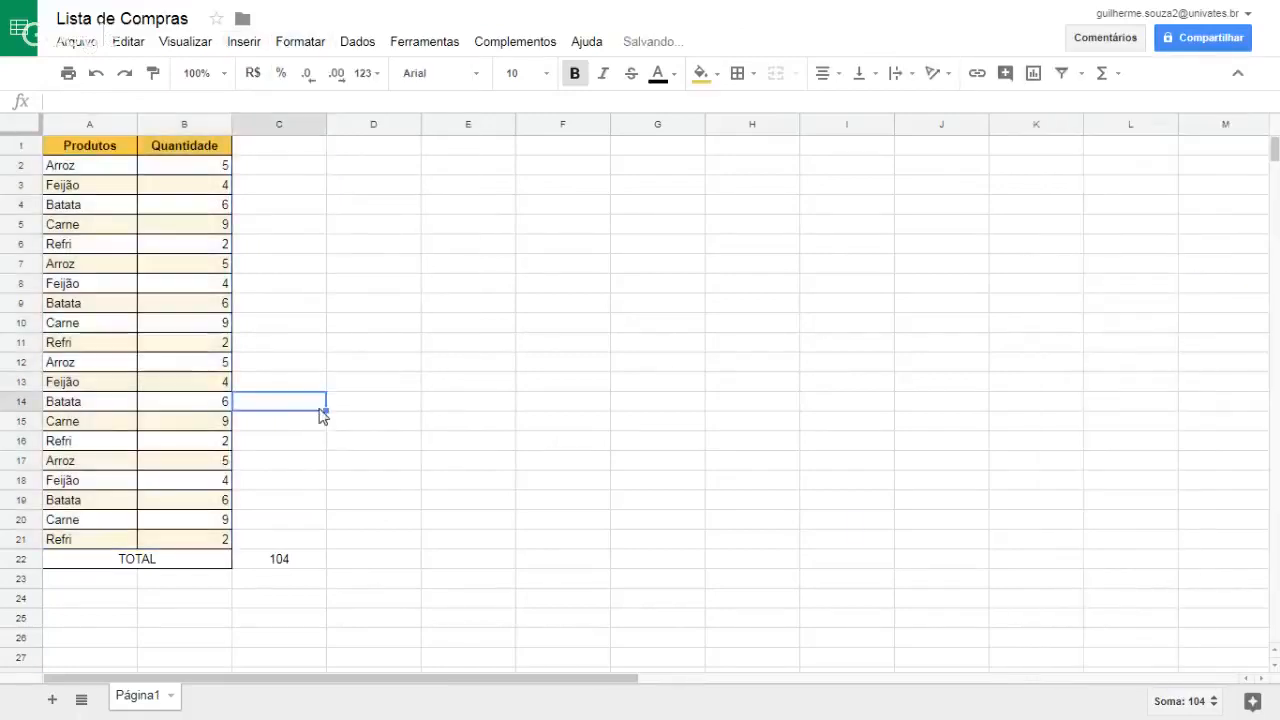
# Step: Apply all borders to the sum in cell C22 and make it bold
pyautogui.click(294, 556)
pyautogui.click(753, 75)
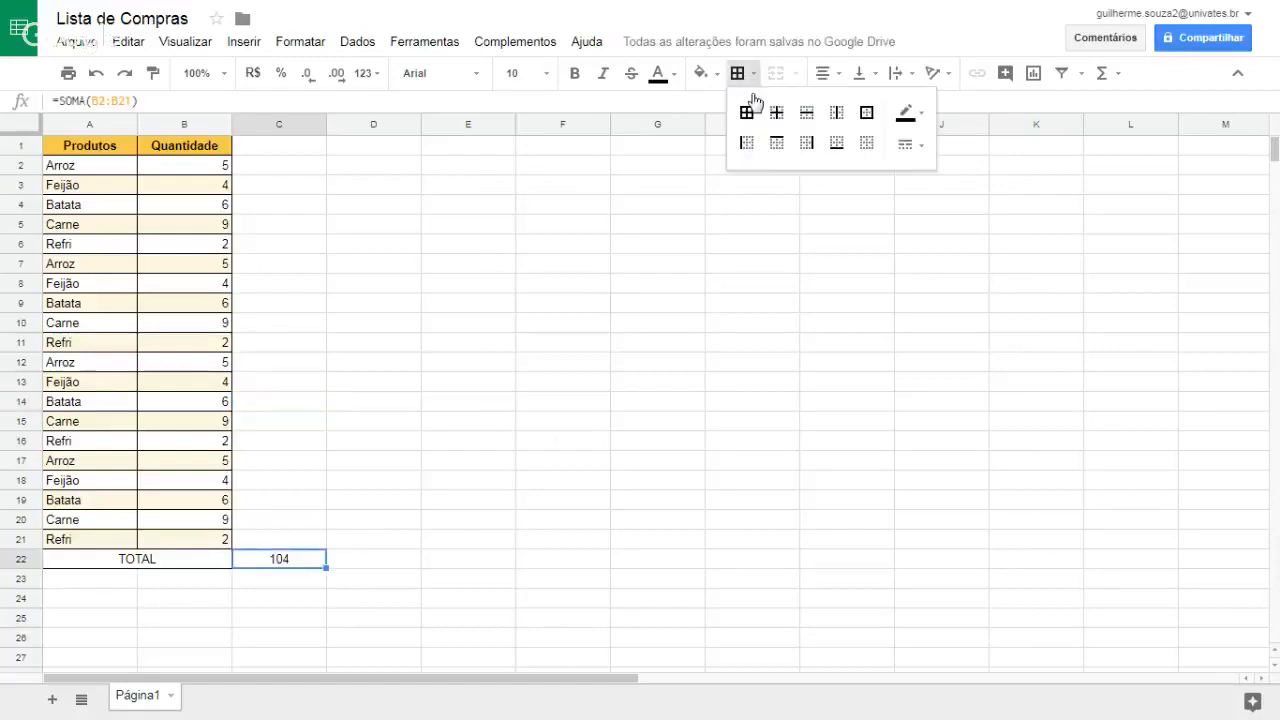
pyautogui.click(748, 112)
pyautogui.click(468, 562)
pyautogui.click(314, 556)
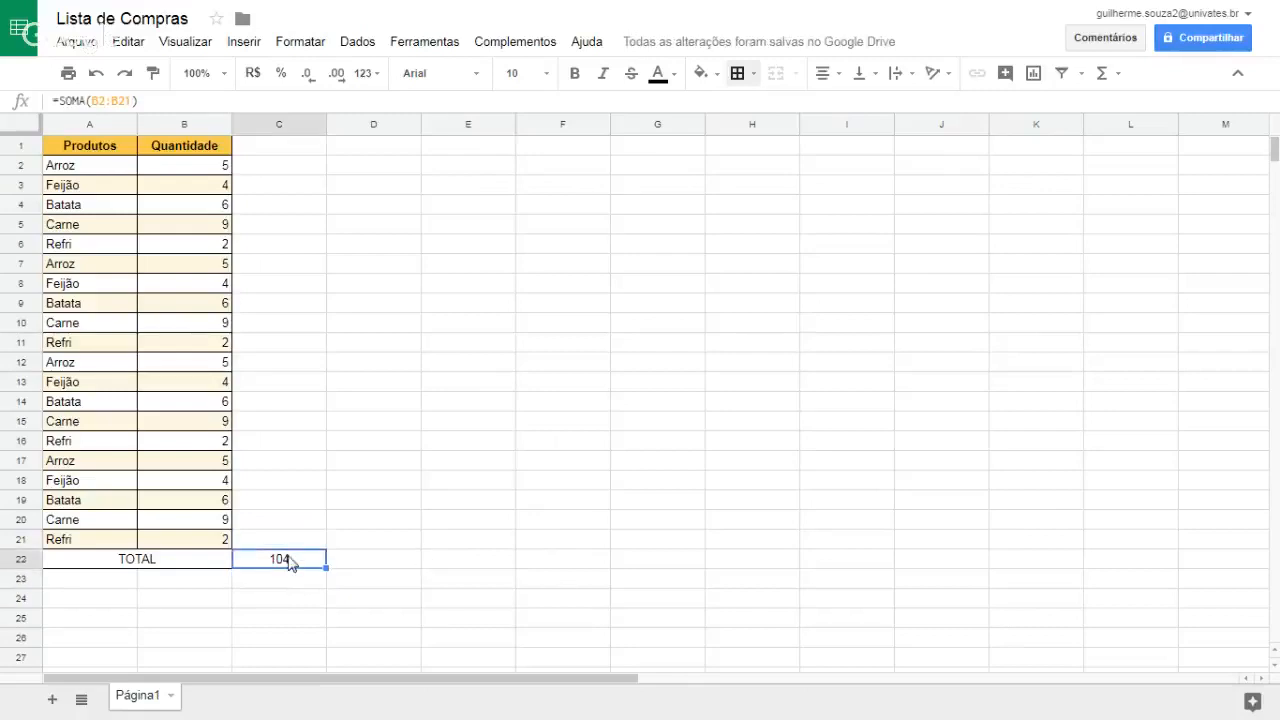
pyautogui.click(576, 73)
pyautogui.click(508, 540)
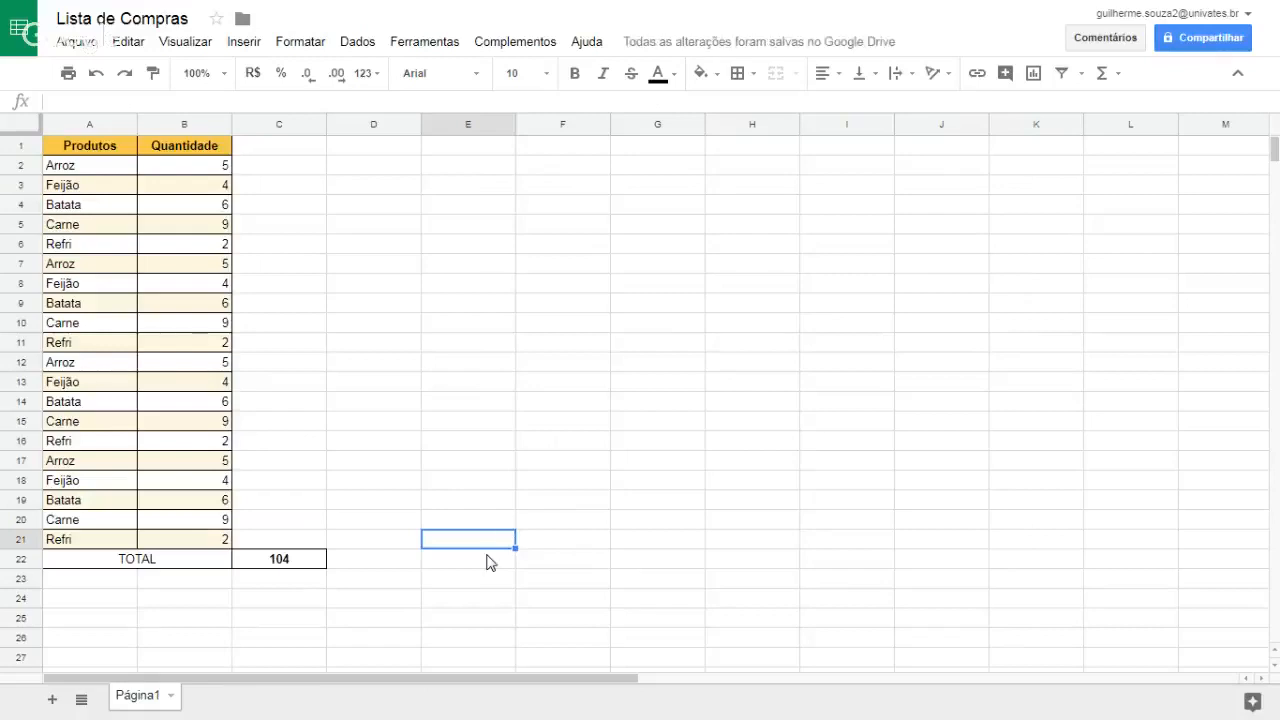
# Step: Start a SOMA formula in cell E21, read the function's help on usage, syntax and examples, and cancel the formula
pyautogui.click(1112, 77)
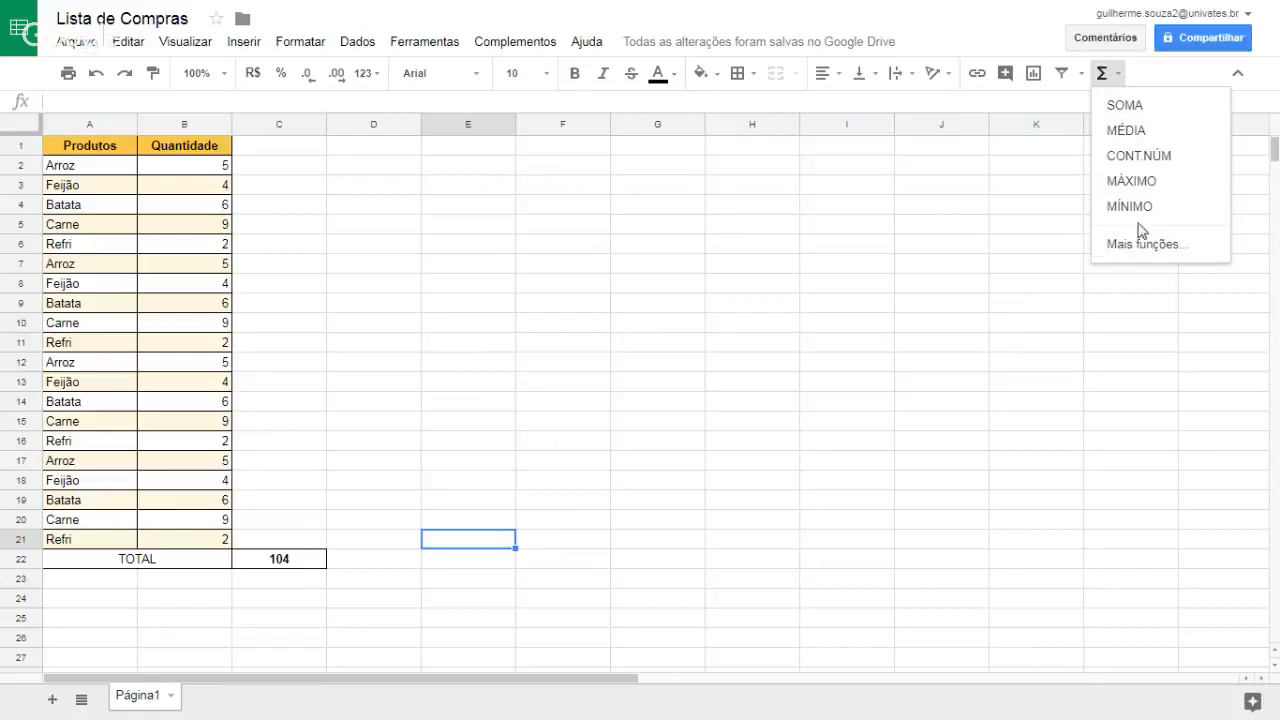
pyautogui.click(1132, 110)
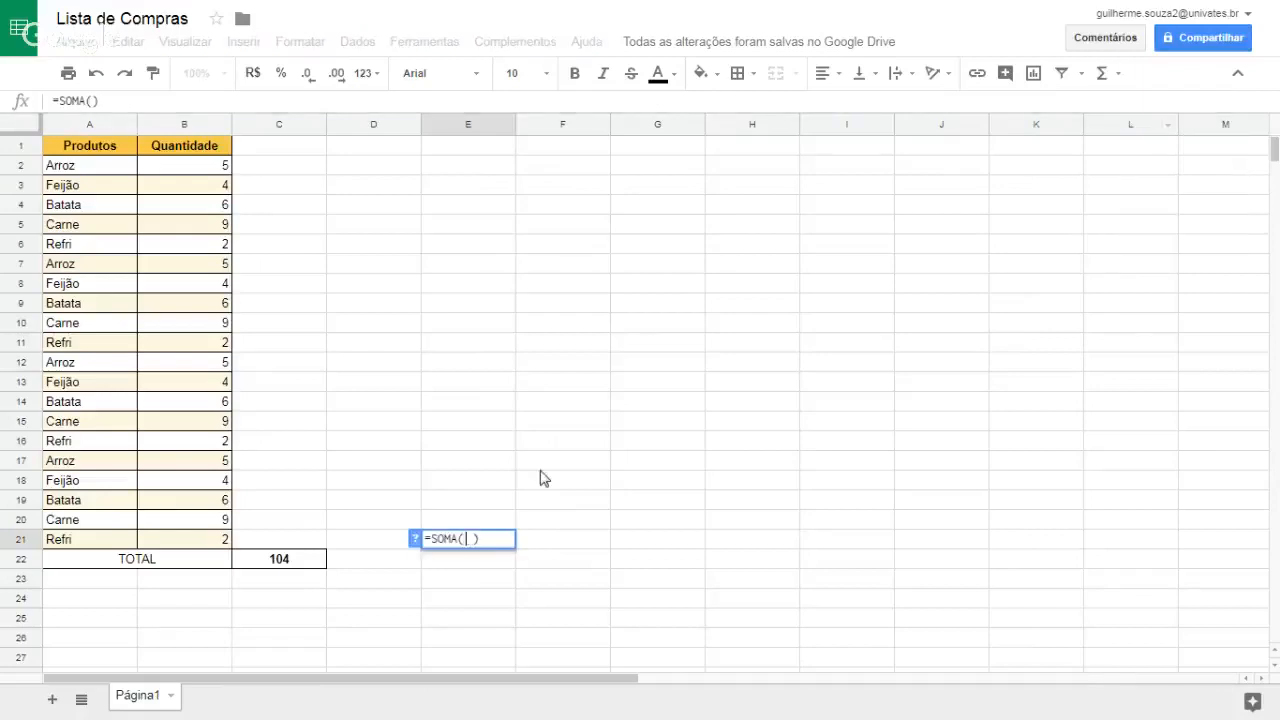
pyautogui.click(416, 539)
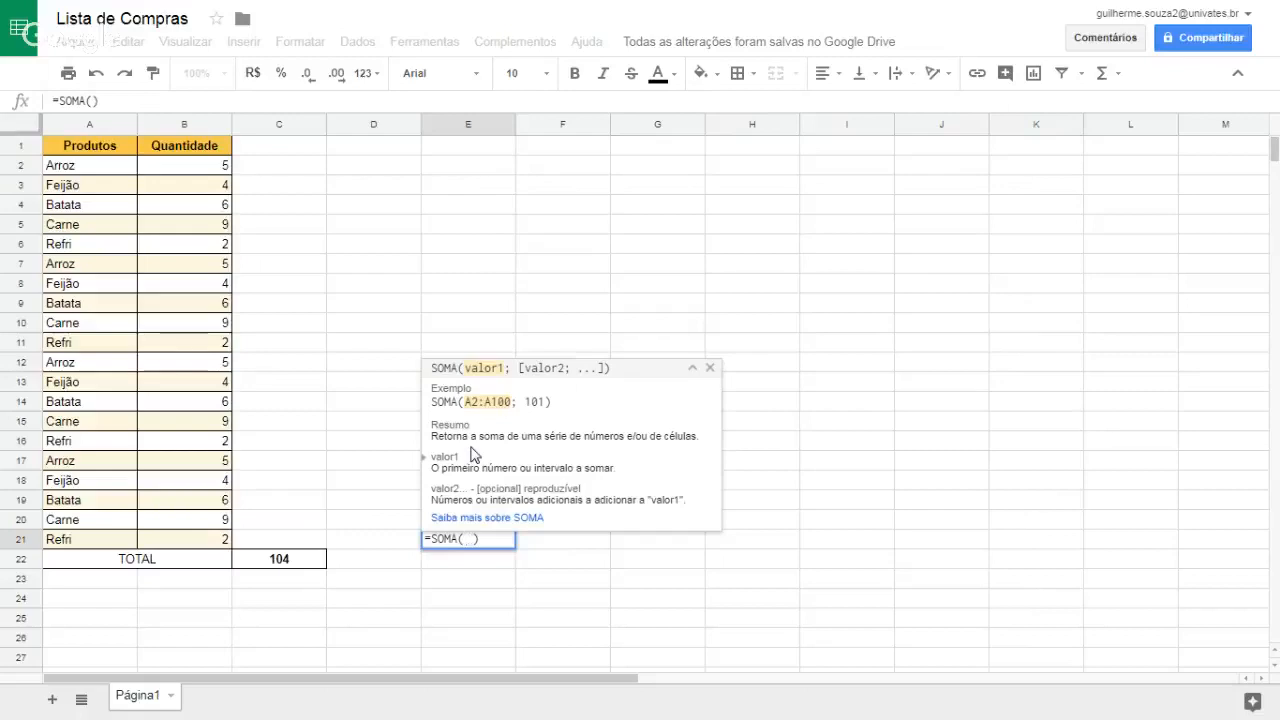
pyautogui.click(495, 519)
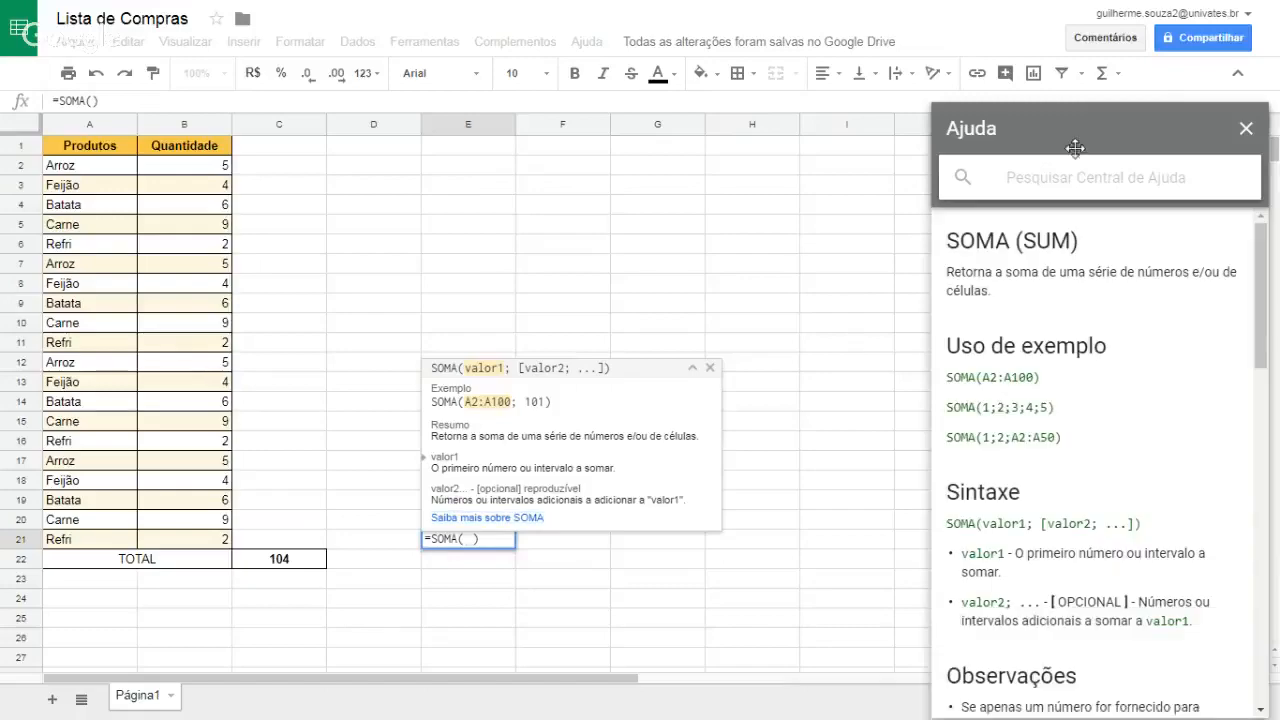
pyautogui.scroll(-15, 1097, 396)
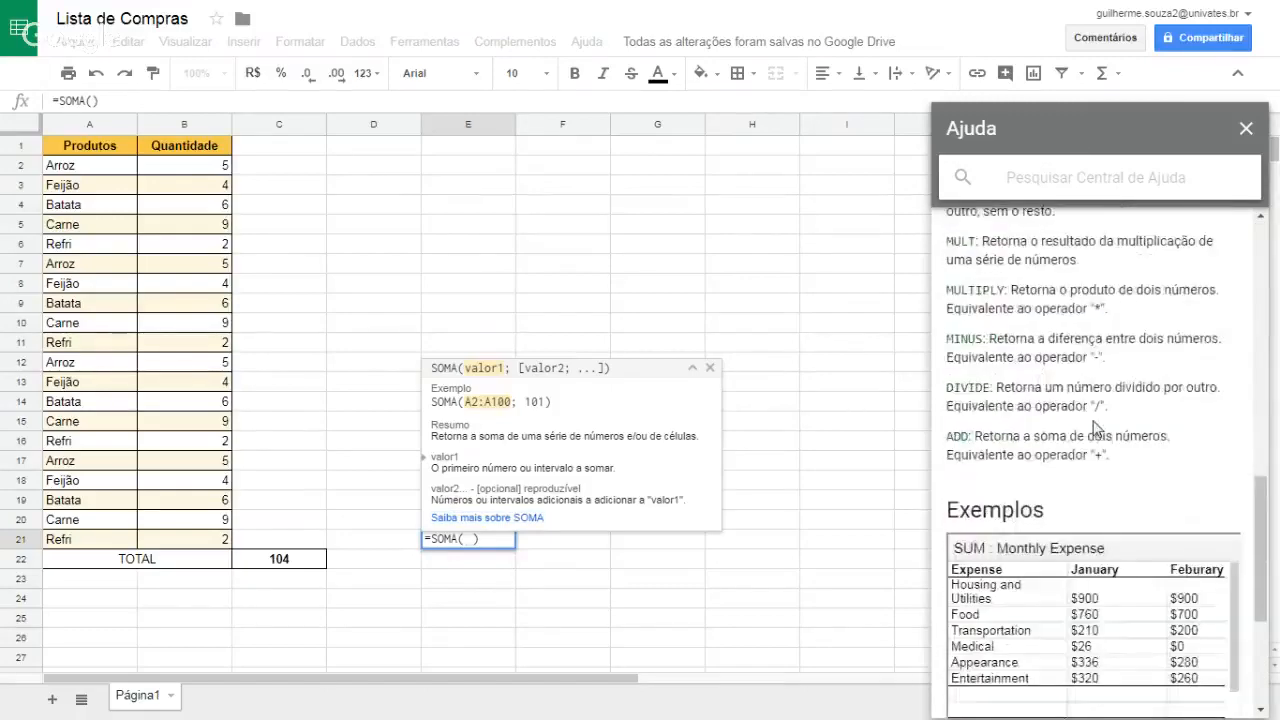
pyautogui.scroll(-1, 1088, 425)
pyautogui.scroll(-5, 1090, 425)
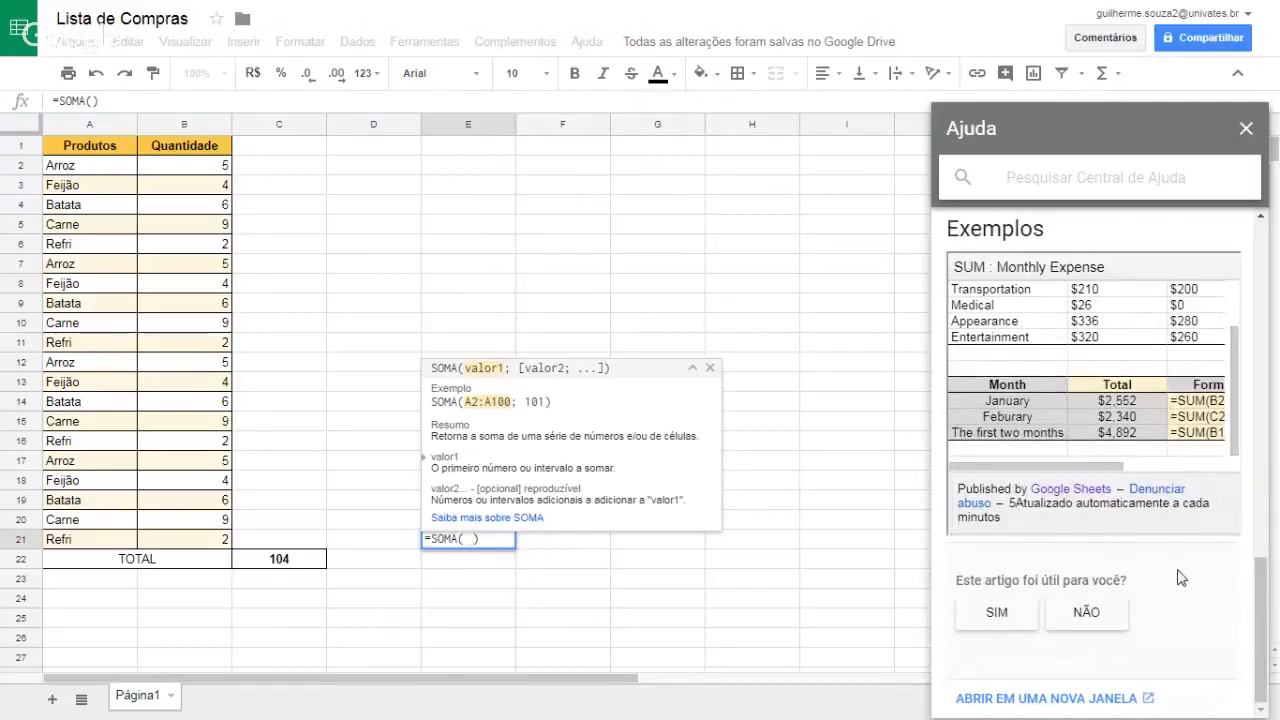
pyautogui.scroll(20, 1181, 578)
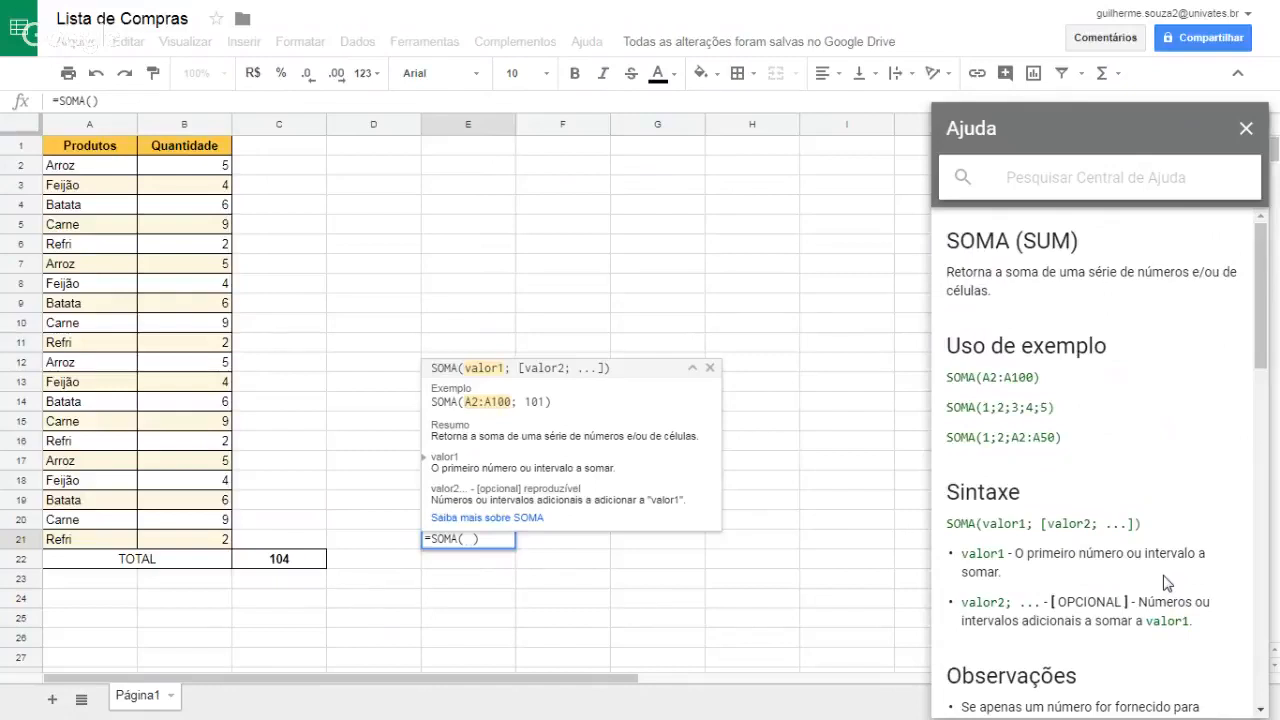
pyautogui.click(1246, 128)
pyautogui.click(710, 367)
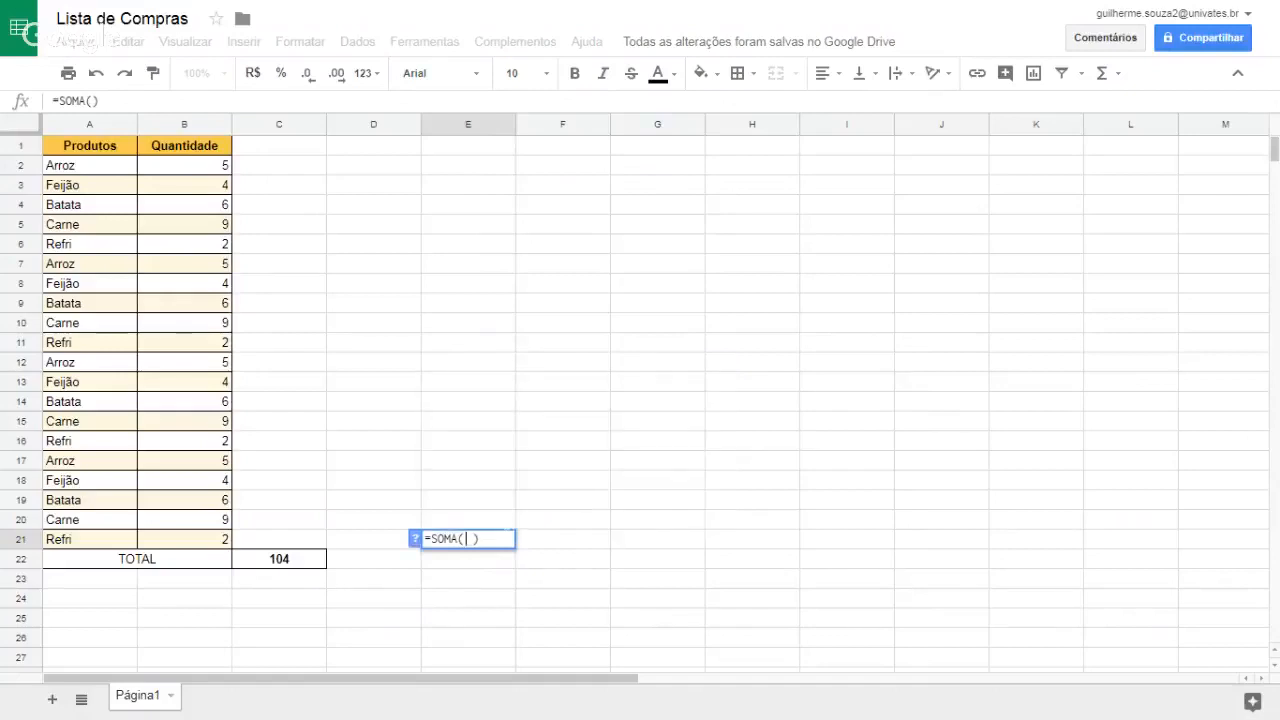
pyautogui.click(486, 598)
pyautogui.press('Escape')
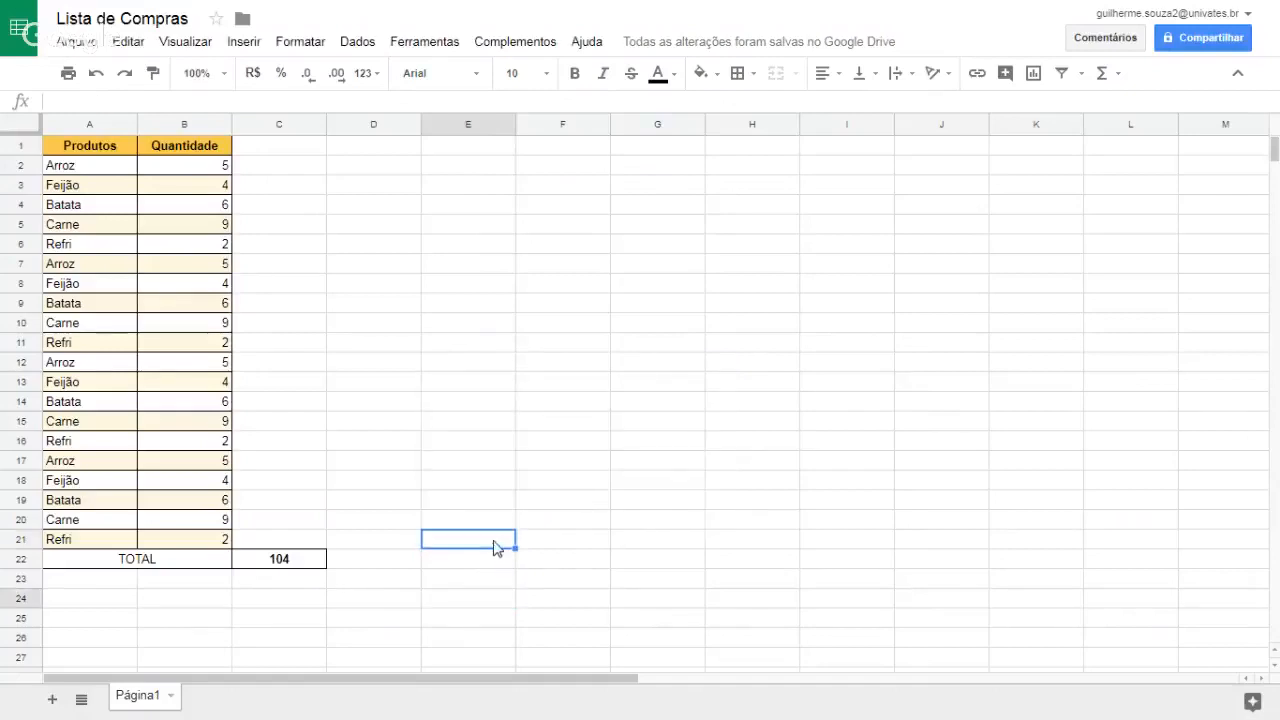
pyautogui.click(345, 332)
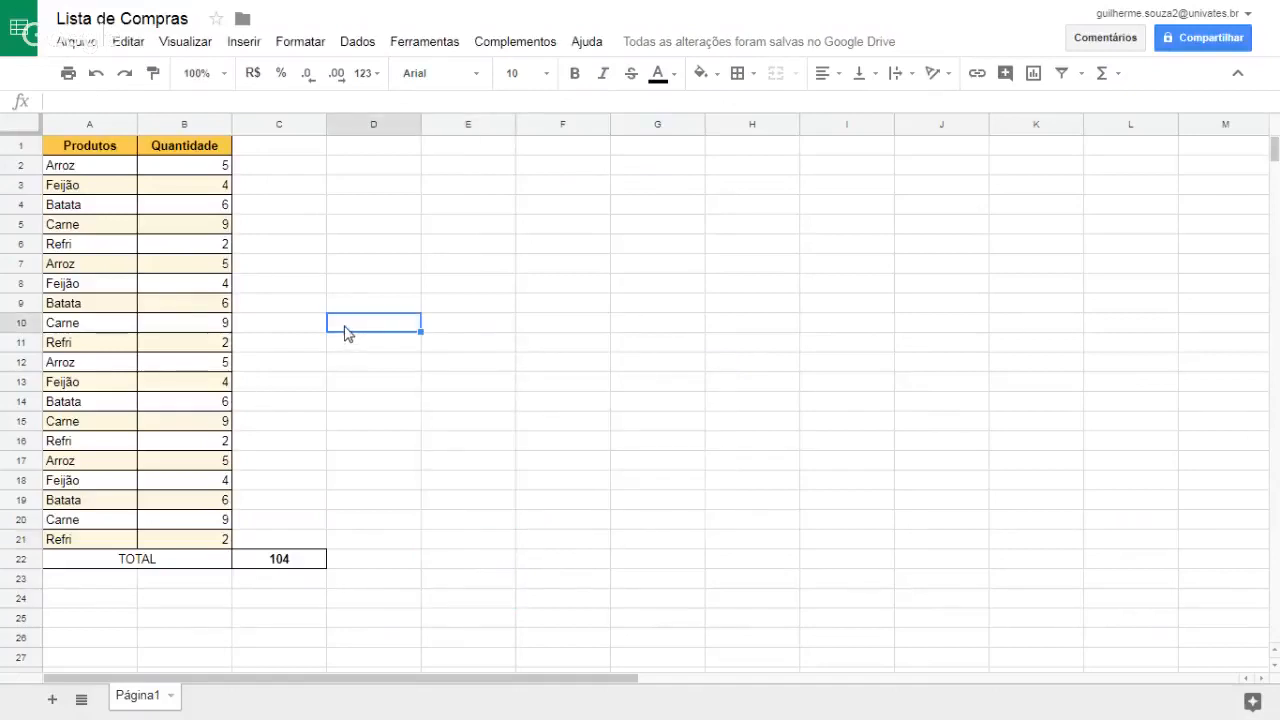